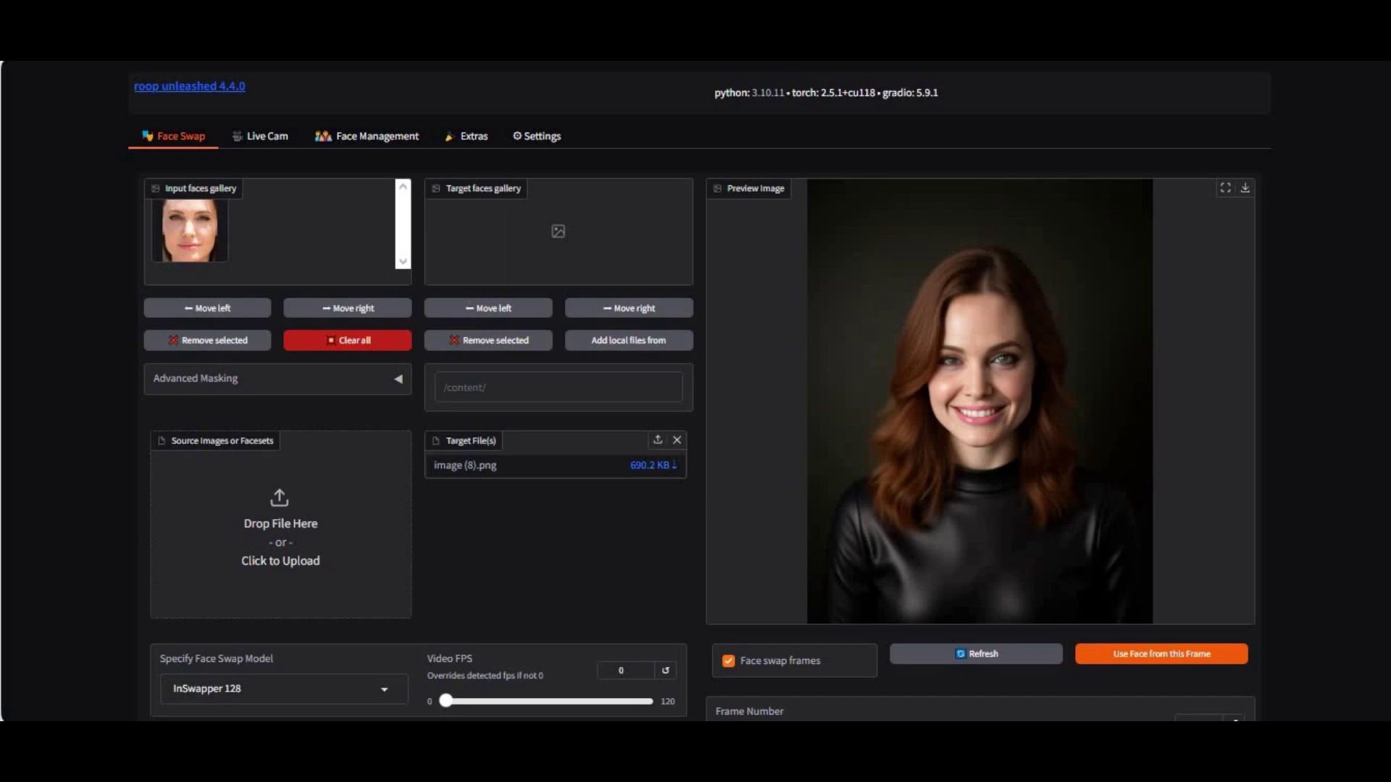
Step: Review the Face Swap tab's settings and results, then switch to the Live Cam page
{"action": "scroll", "coordinate": [497, 352], "scroll_direction": "down", "scroll_amount": 5}
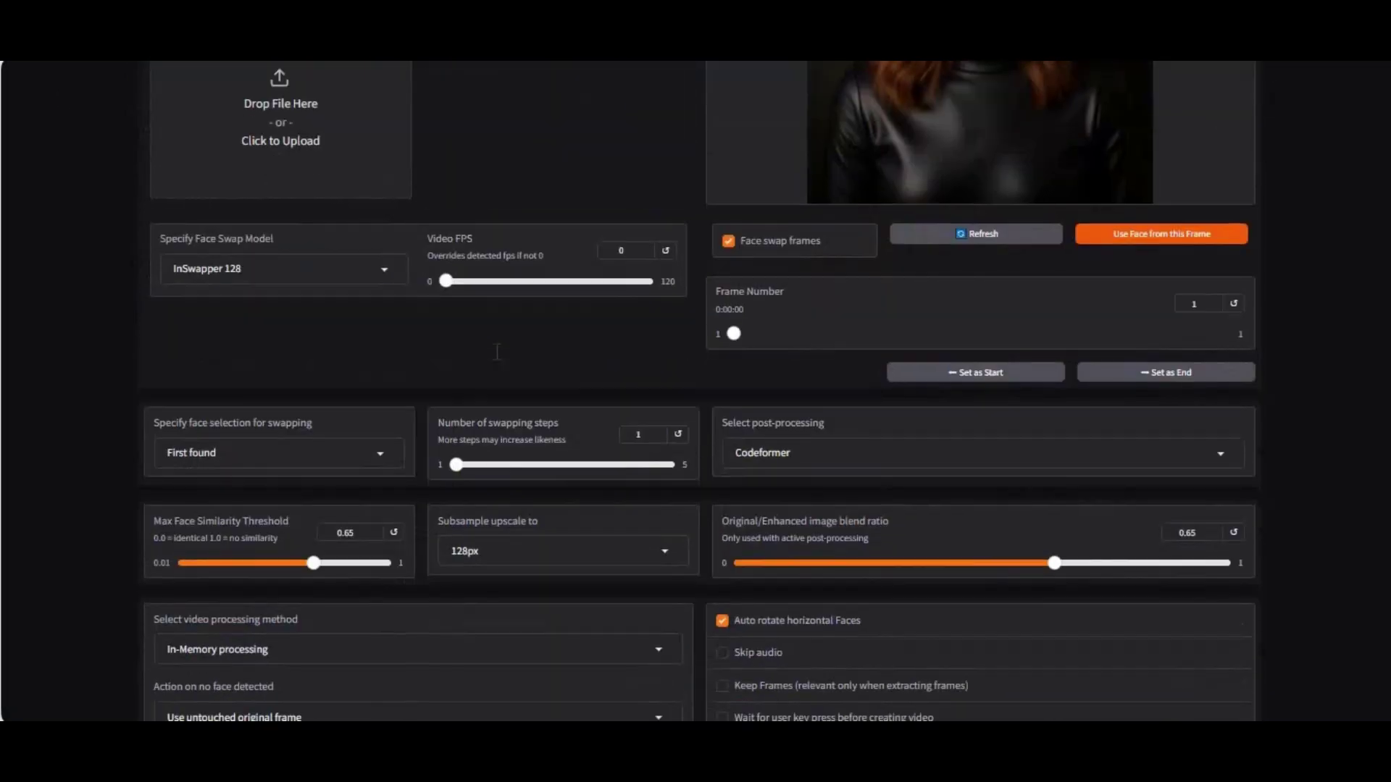
{"action": "scroll", "coordinate": [497, 352], "scroll_direction": "down", "scroll_amount": 10}
{"action": "scroll", "coordinate": [497, 352], "scroll_direction": "down", "scroll_amount": 2}
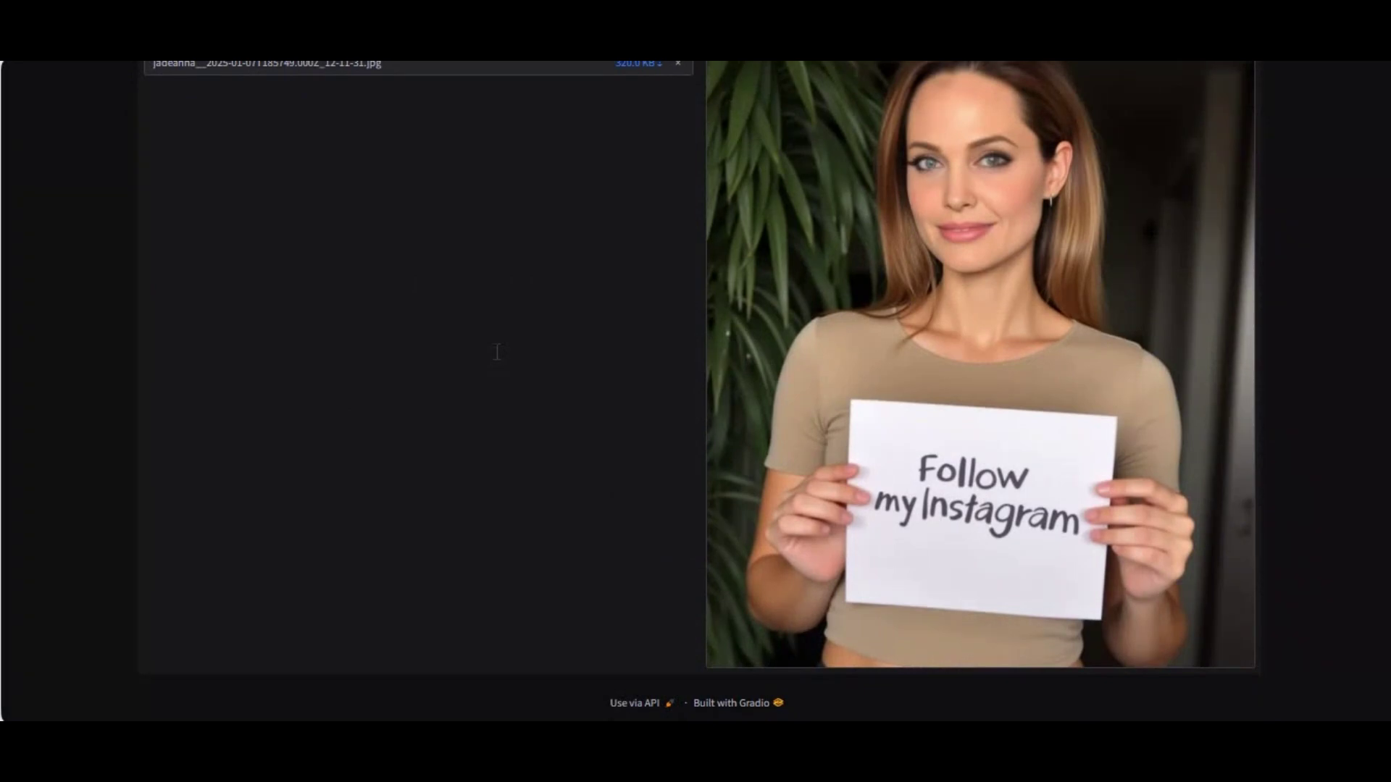
{"action": "scroll", "coordinate": [497, 352], "scroll_direction": "up", "scroll_amount": 10}
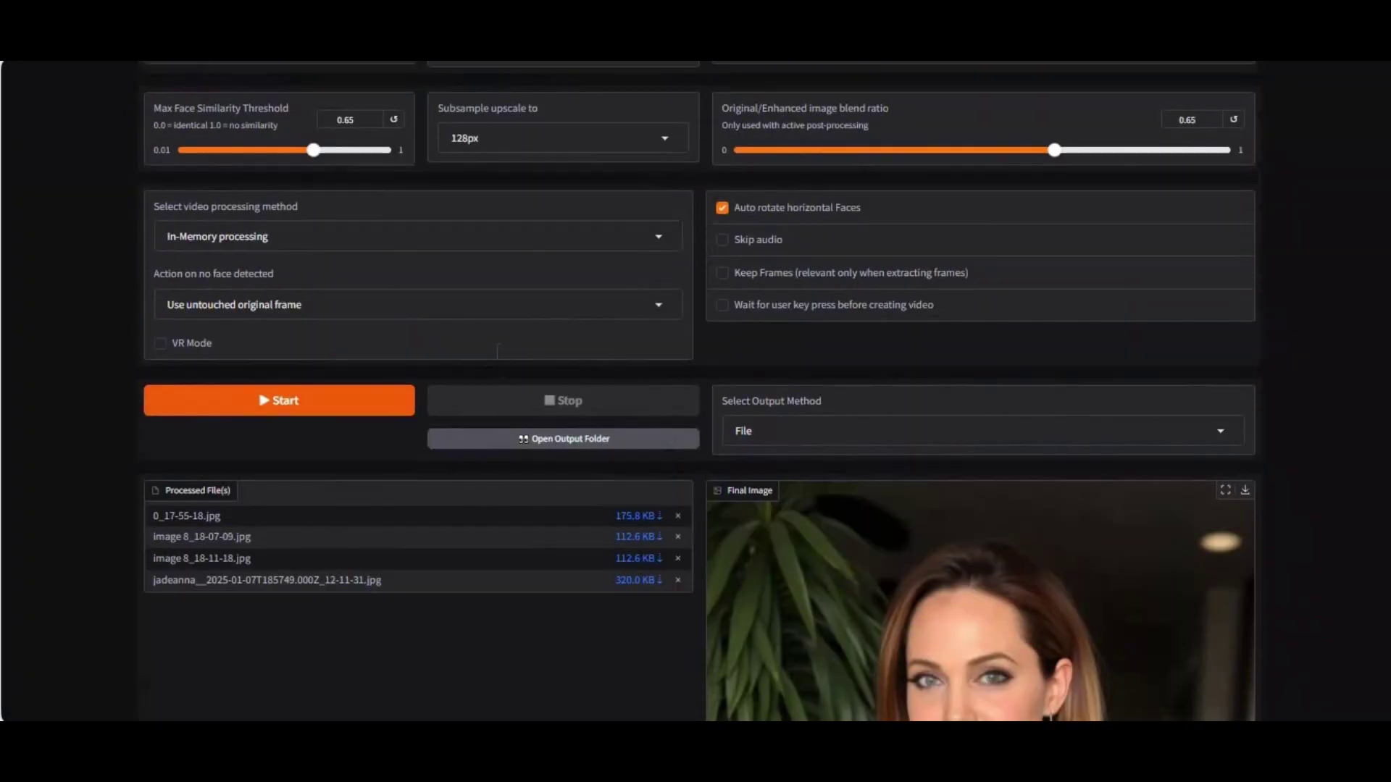
{"action": "scroll", "coordinate": [497, 354], "scroll_direction": "up", "scroll_amount": 8}
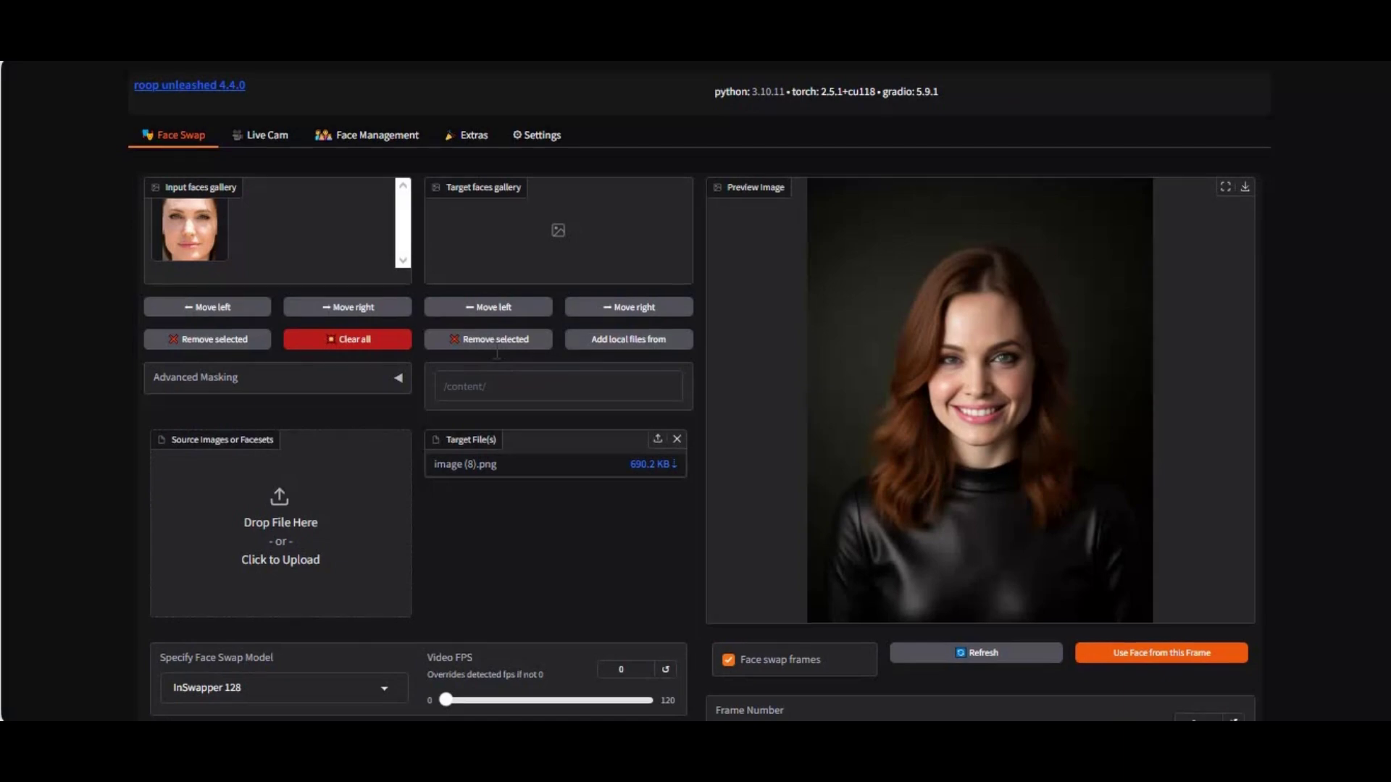
{"action": "scroll", "coordinate": [497, 354], "scroll_direction": "down", "scroll_amount": 5}
{"action": "scroll", "coordinate": [497, 353], "scroll_direction": "down", "scroll_amount": 4}
{"action": "scroll", "coordinate": [481, 335], "scroll_direction": "up", "scroll_amount": 9}
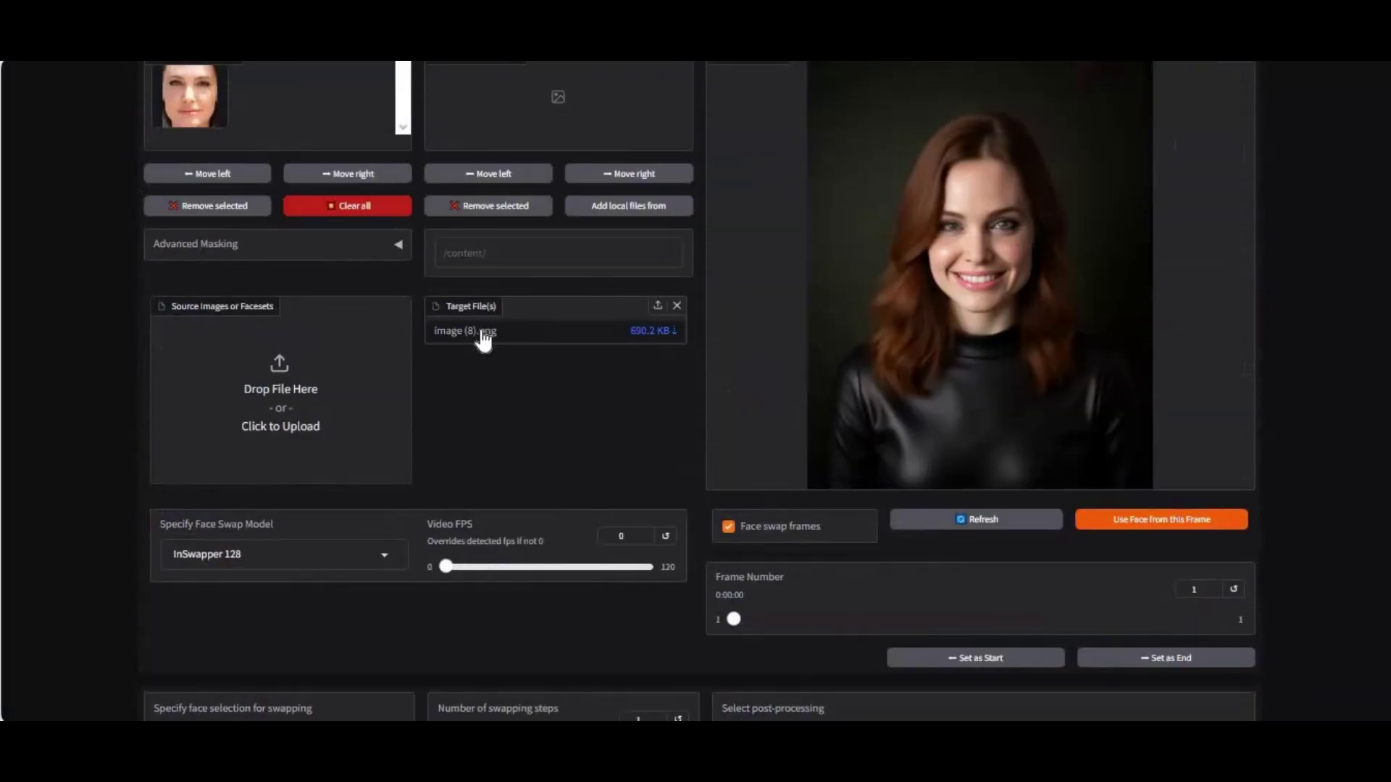
{"action": "left_click", "coordinate": [263, 142]}
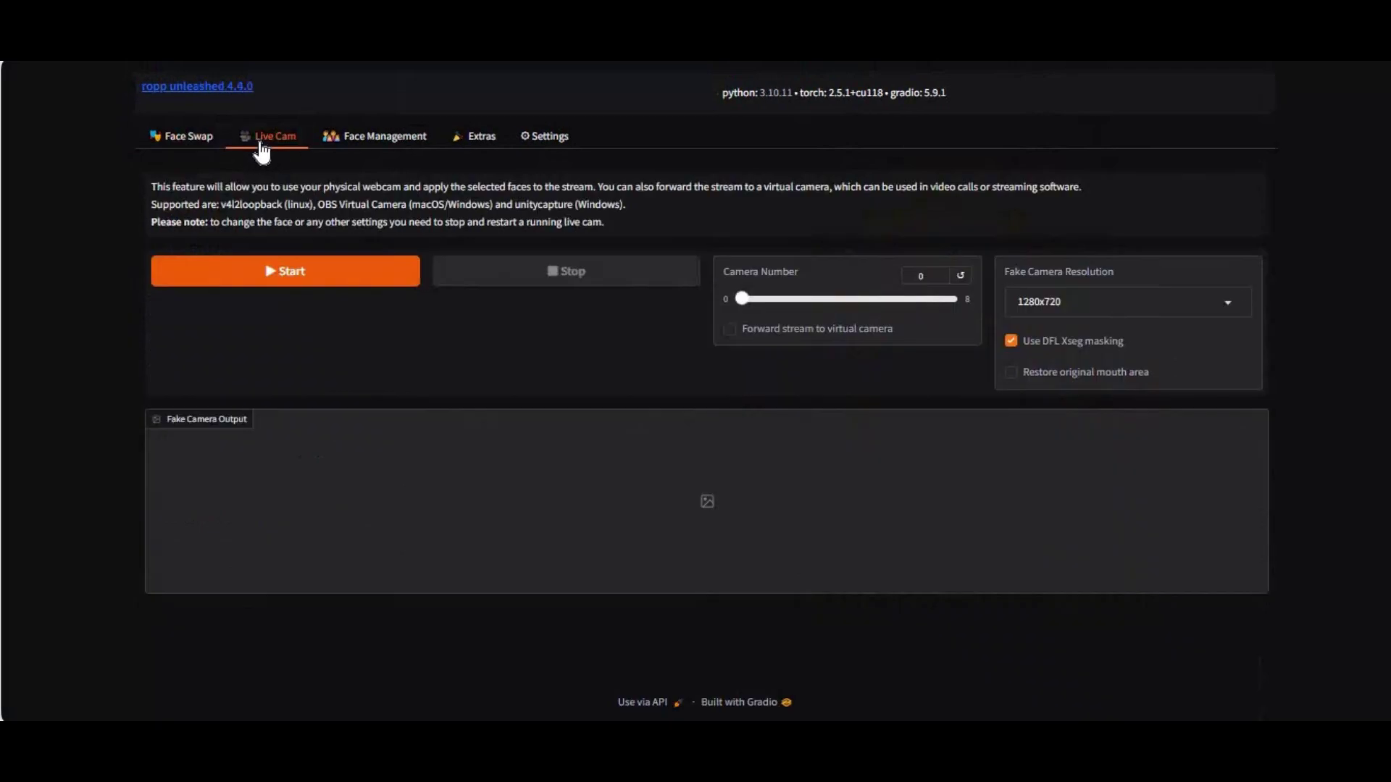
Step: Look through the Face Management page's faceset options
{"action": "left_click", "coordinate": [400, 154]}
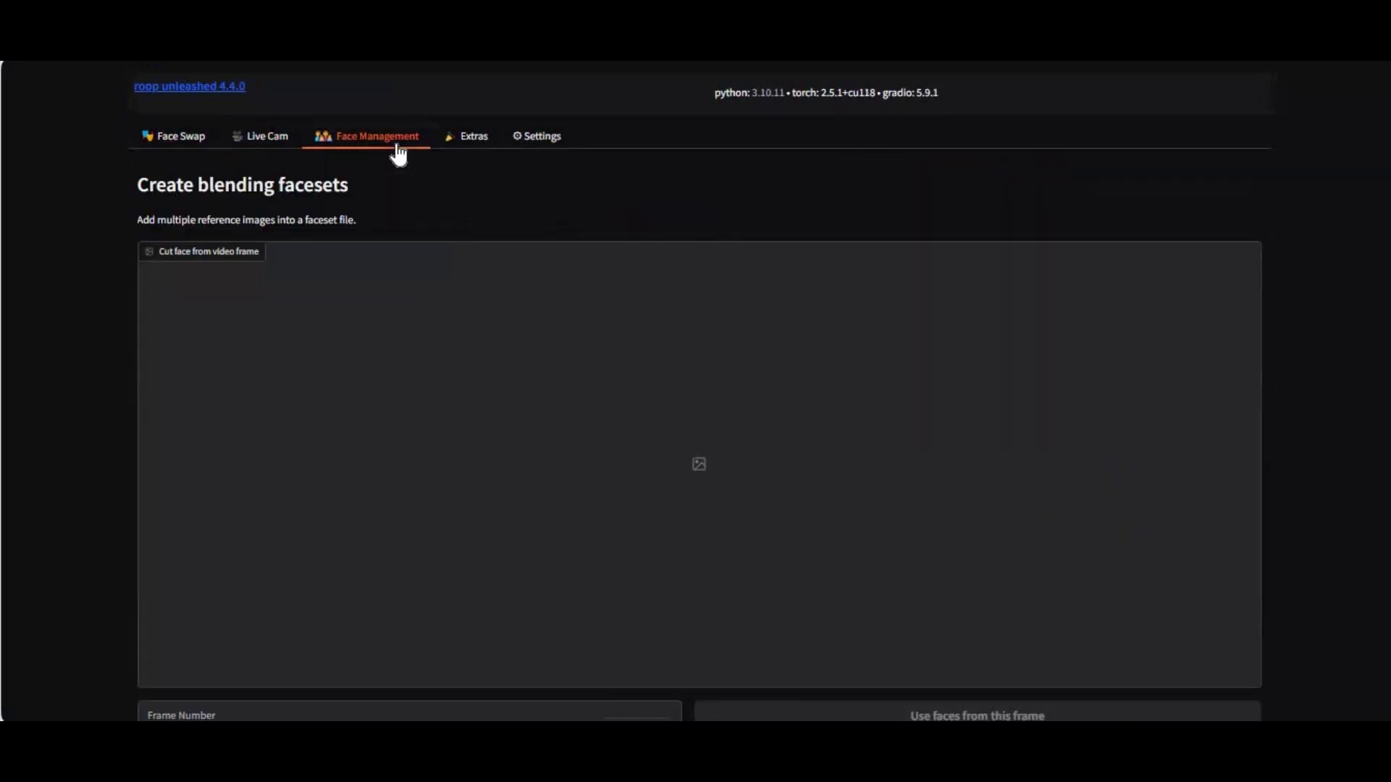
{"action": "scroll", "coordinate": [429, 326], "scroll_direction": "down", "scroll_amount": 4}
{"action": "scroll", "coordinate": [429, 327], "scroll_direction": "down", "scroll_amount": 2}
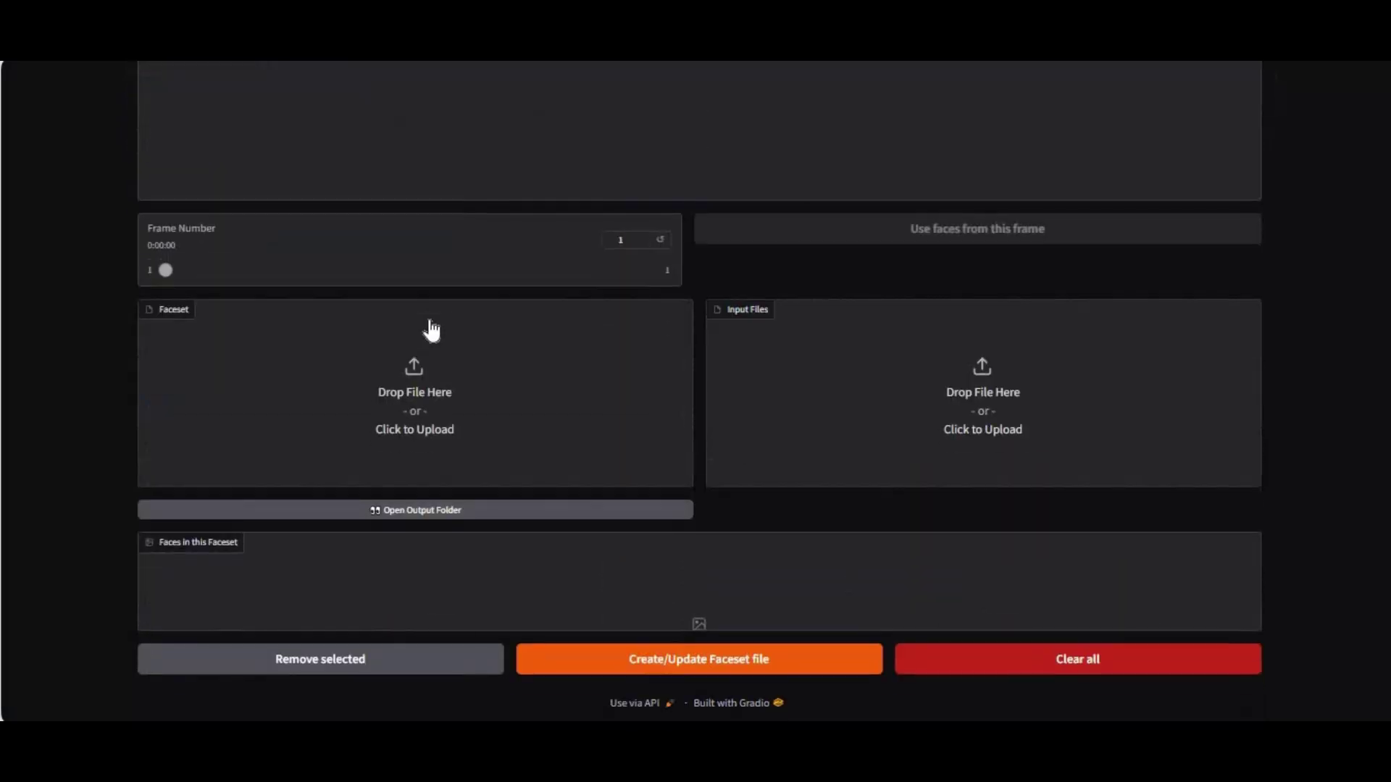
{"action": "scroll", "coordinate": [428, 327], "scroll_direction": "up", "scroll_amount": 7}
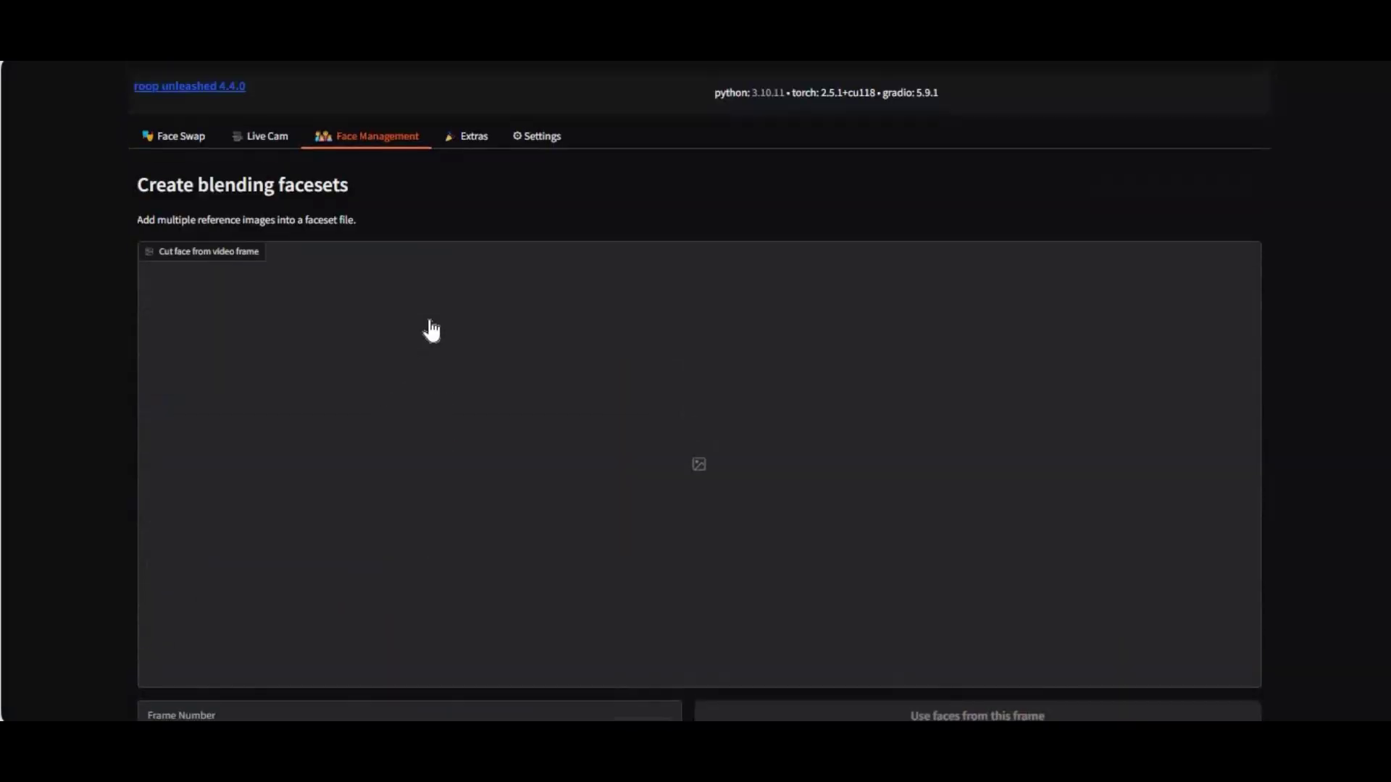
Step: On the Extras page, inspect the Colorizer/FilterFX and Enhancer dropdown lists without choosing anything
{"action": "left_click", "coordinate": [465, 144]}
{"action": "left_click", "coordinate": [350, 520]}
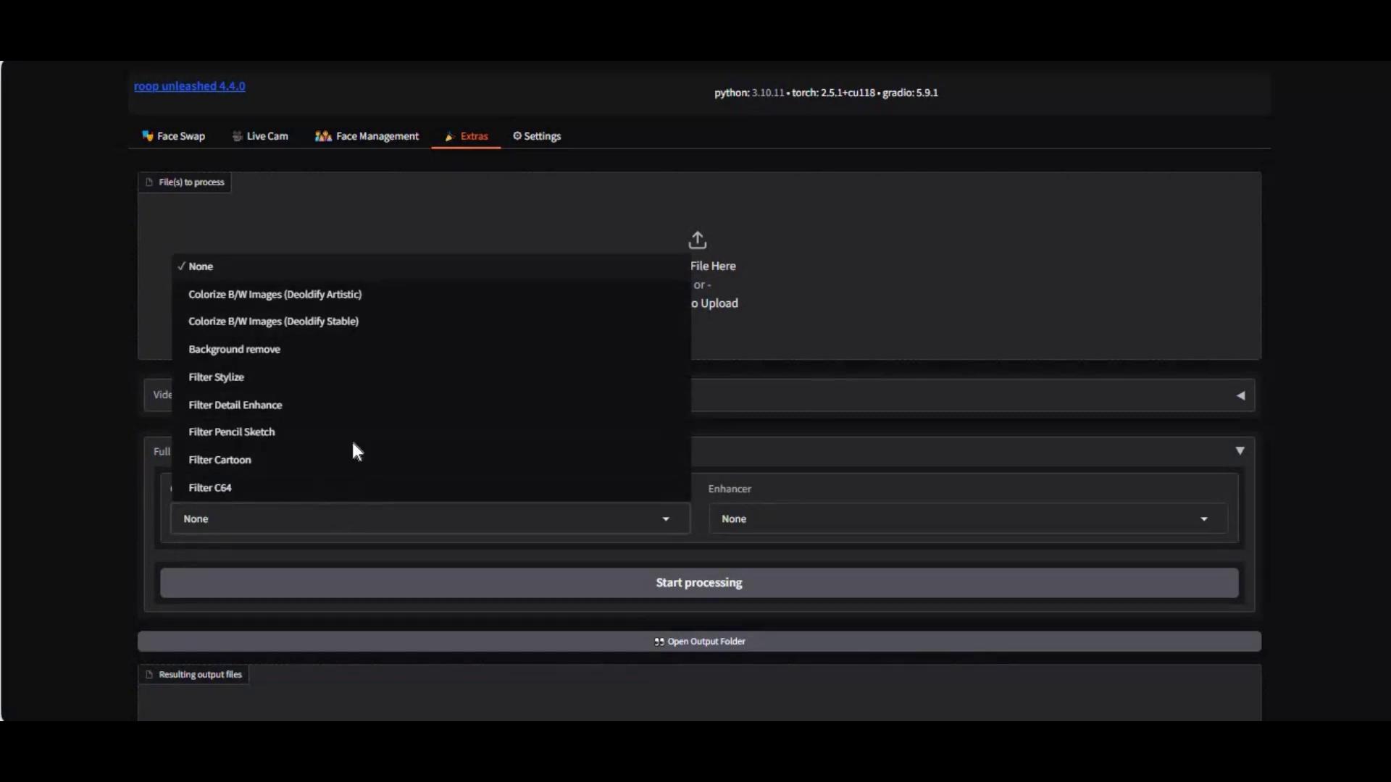
{"action": "left_click", "coordinate": [398, 471]}
{"action": "scroll", "coordinate": [399, 471], "scroll_direction": "down", "scroll_amount": 3}
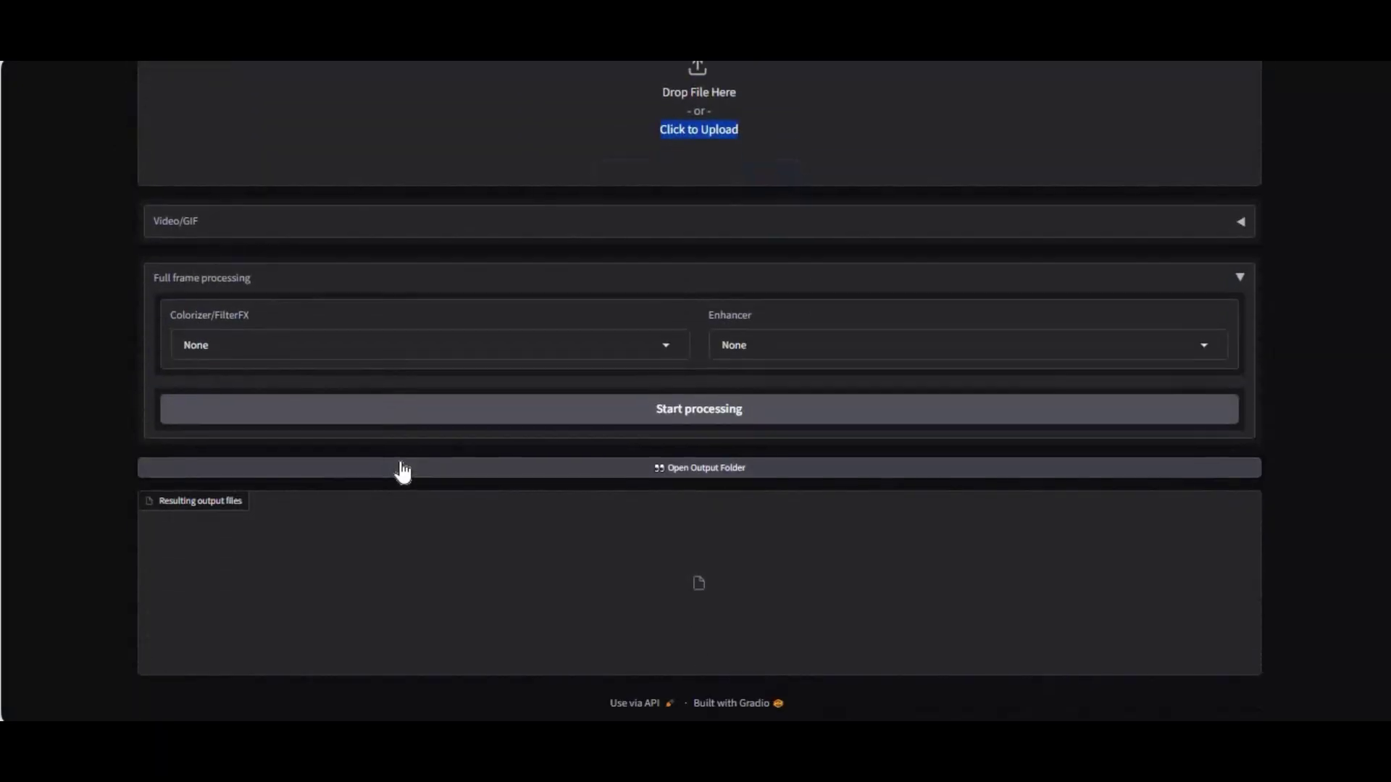
{"action": "scroll", "coordinate": [401, 471], "scroll_direction": "up", "scroll_amount": 3}
{"action": "left_click", "coordinate": [905, 507]}
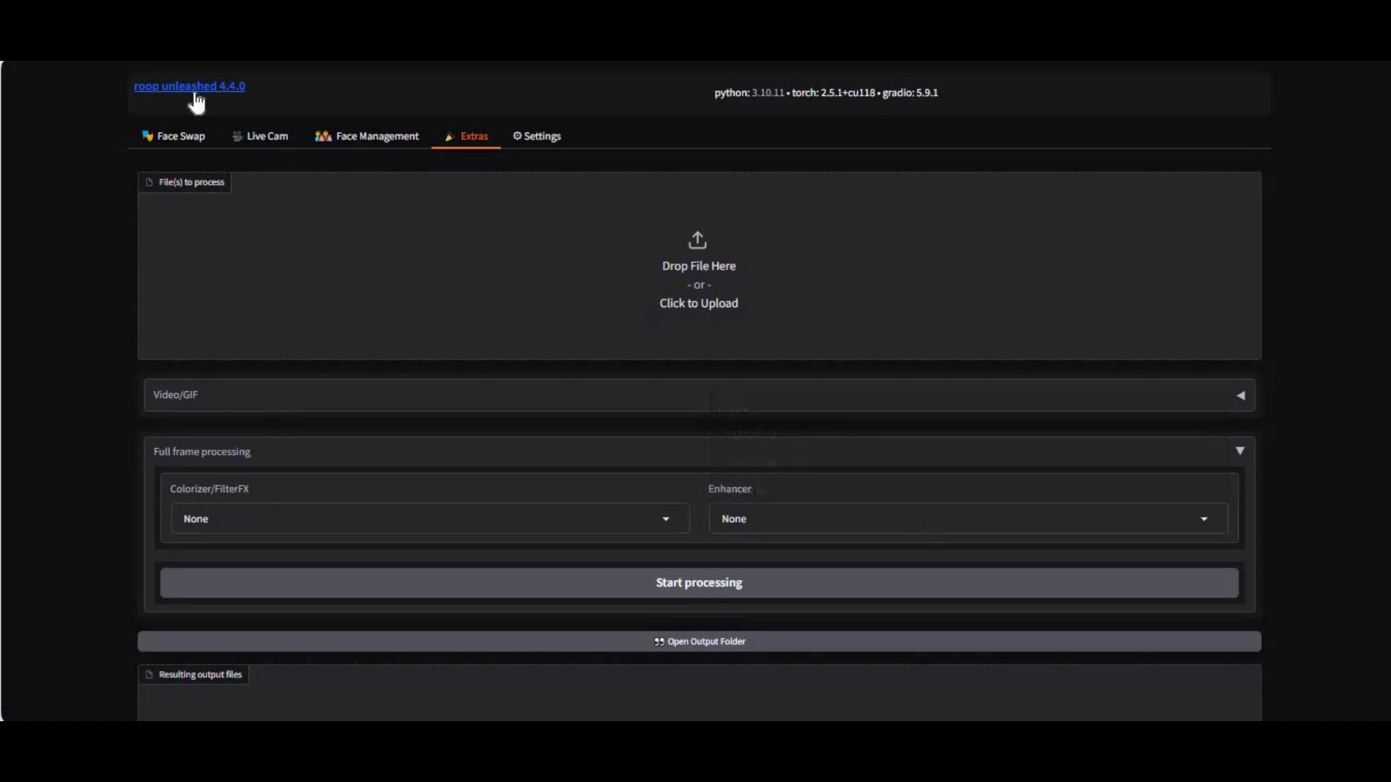
Step: Return to the Face Swap page, then bring up the project's Codeberg repository page
{"action": "left_click", "coordinate": [153, 138]}
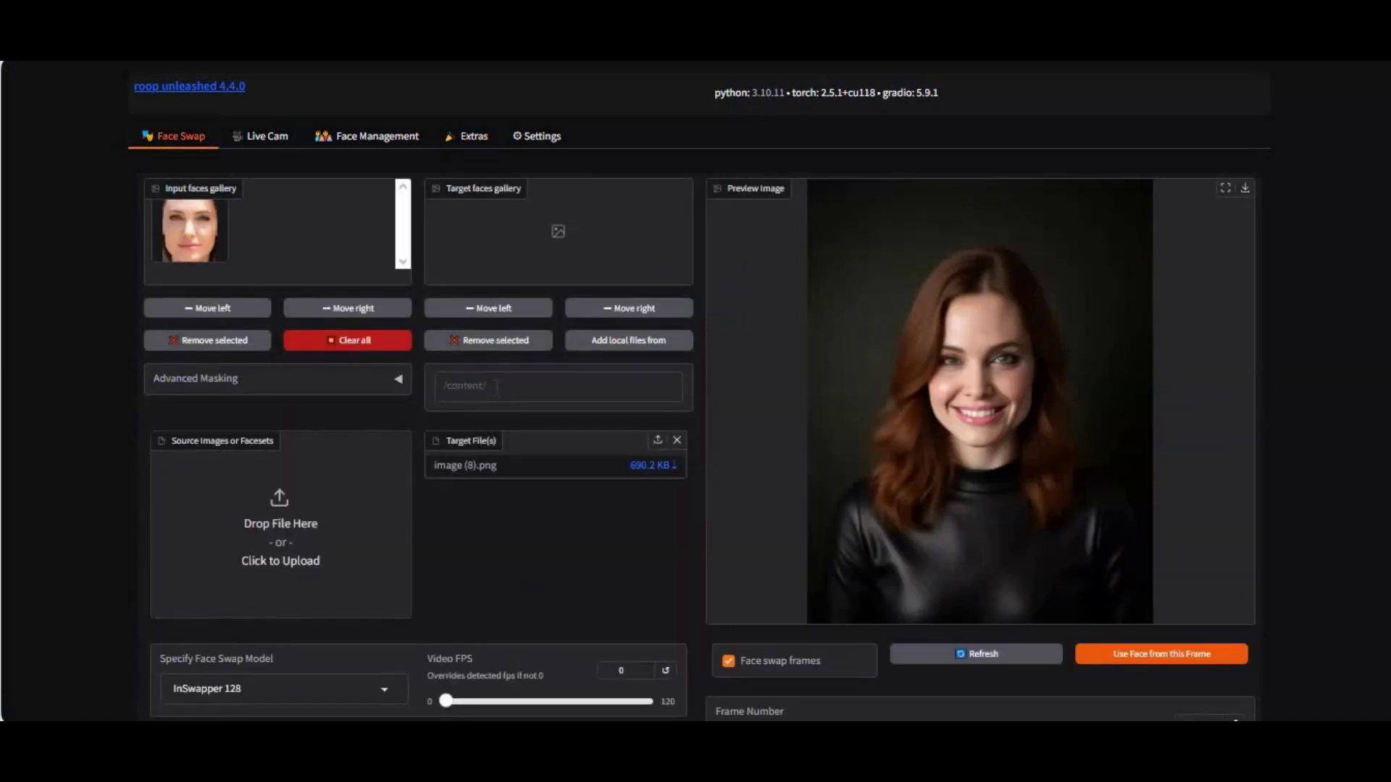
{"action": "scroll", "coordinate": [644, 271], "scroll_direction": "down", "scroll_amount": 12}
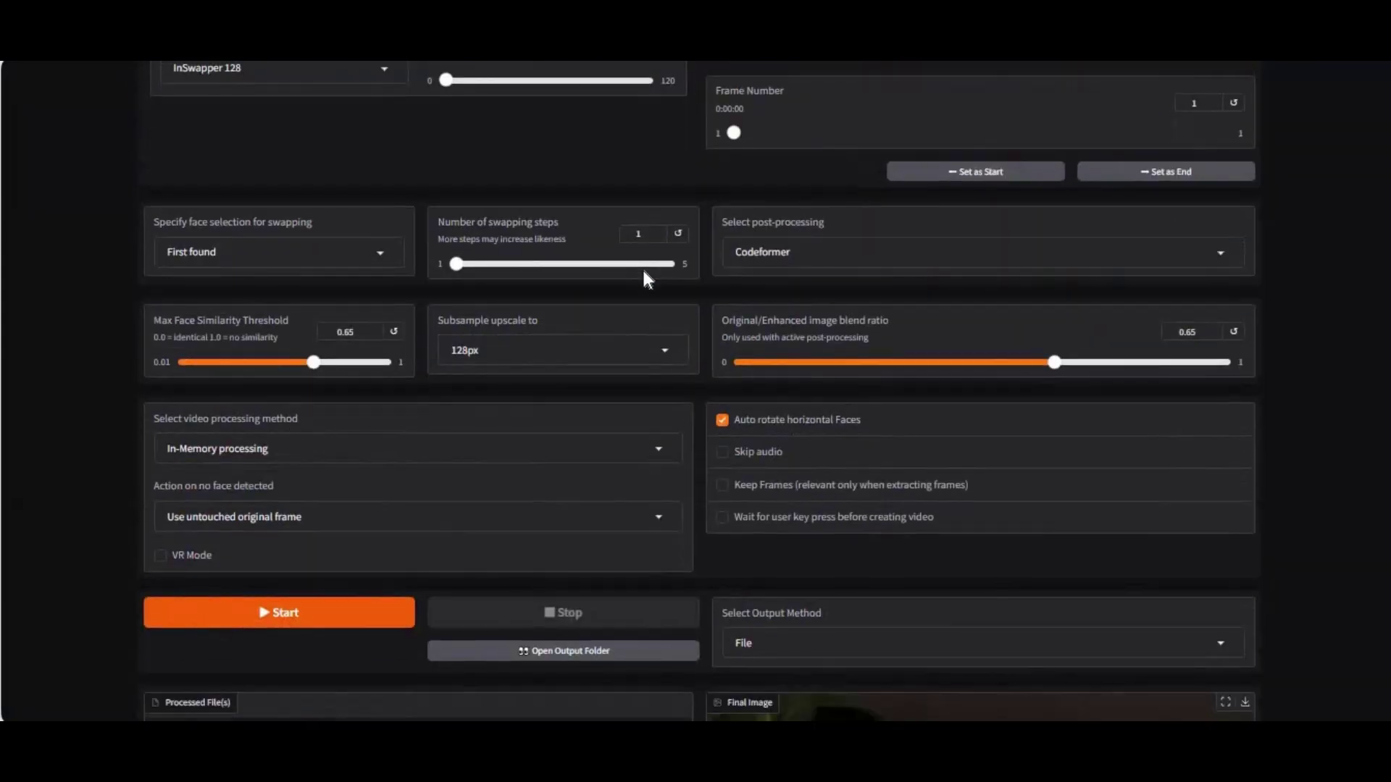
{"action": "scroll", "coordinate": [645, 277], "scroll_direction": "down", "scroll_amount": 6}
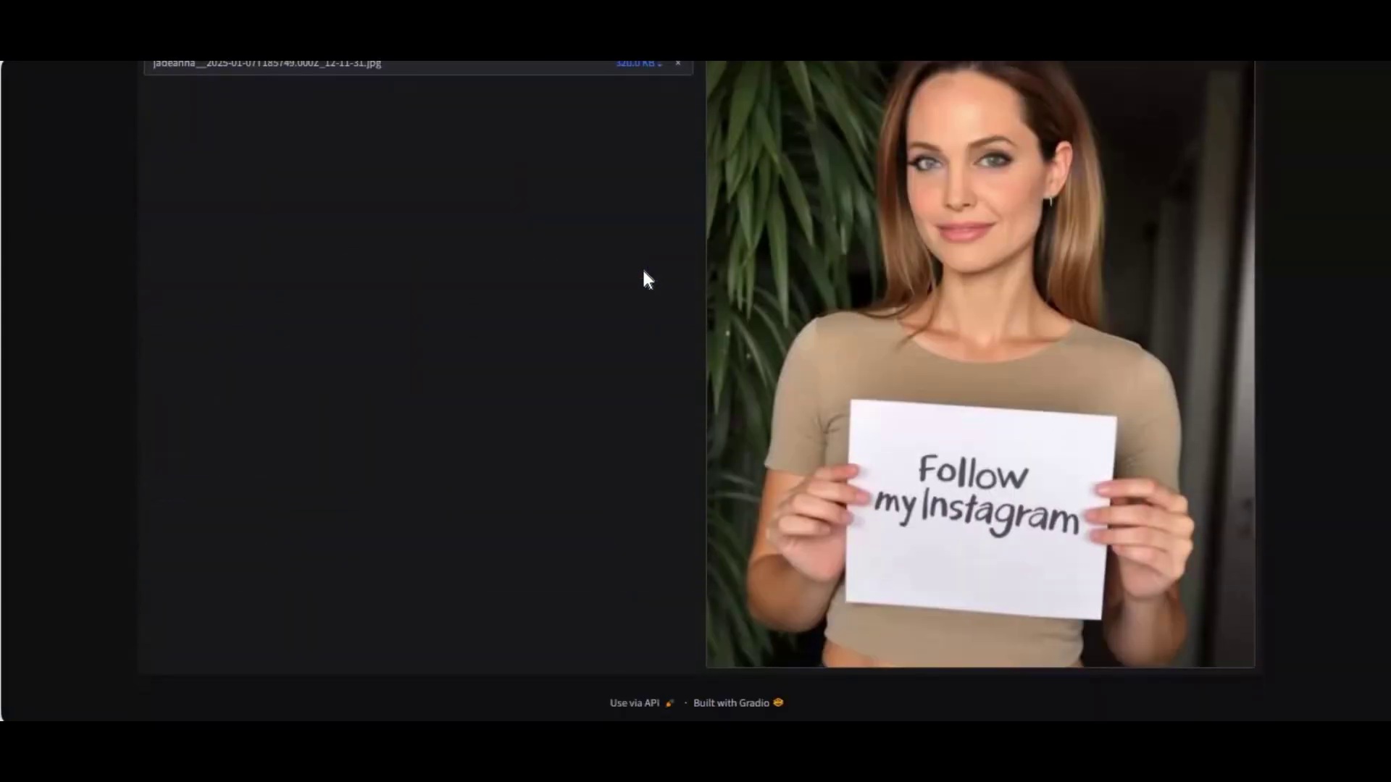
{"action": "scroll", "coordinate": [644, 273], "scroll_direction": "up", "scroll_amount": 18}
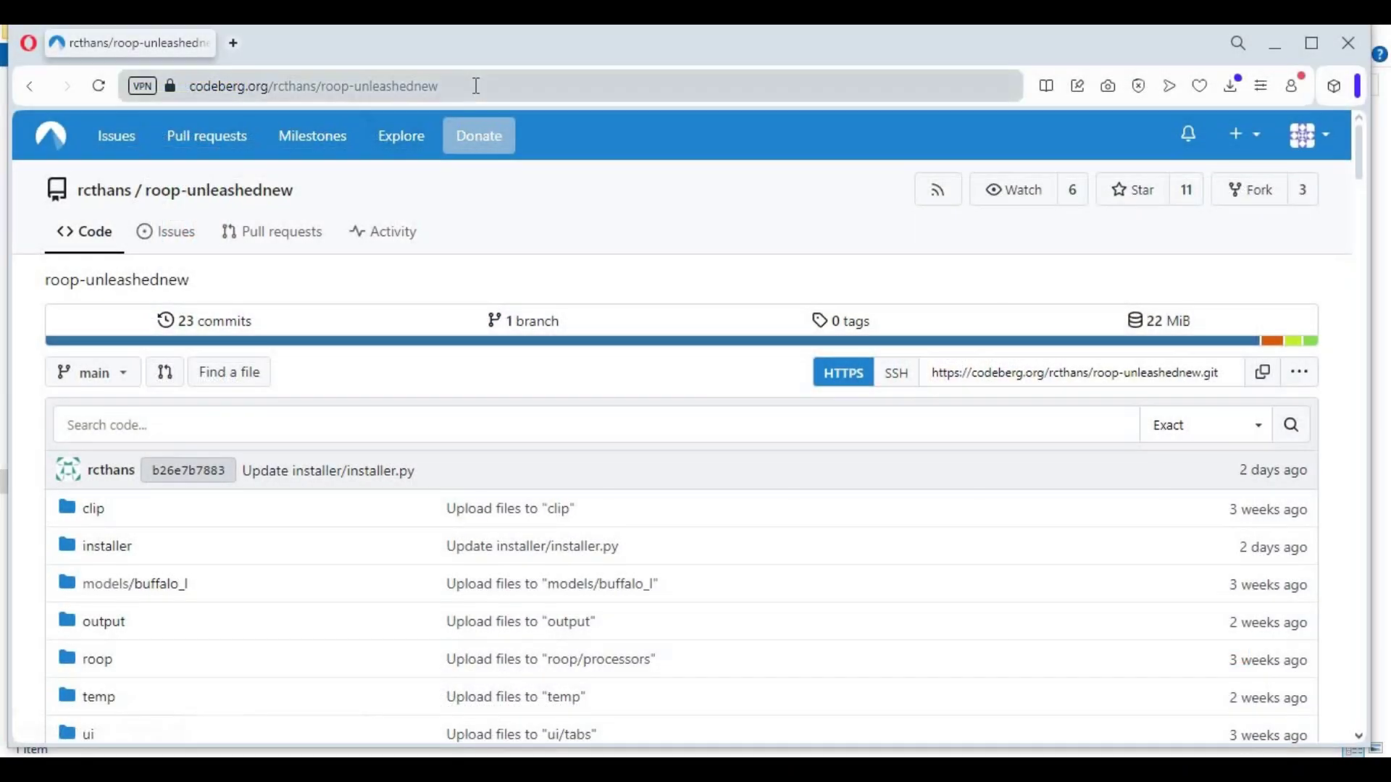
{"action": "left_click", "coordinate": [291, 89]}
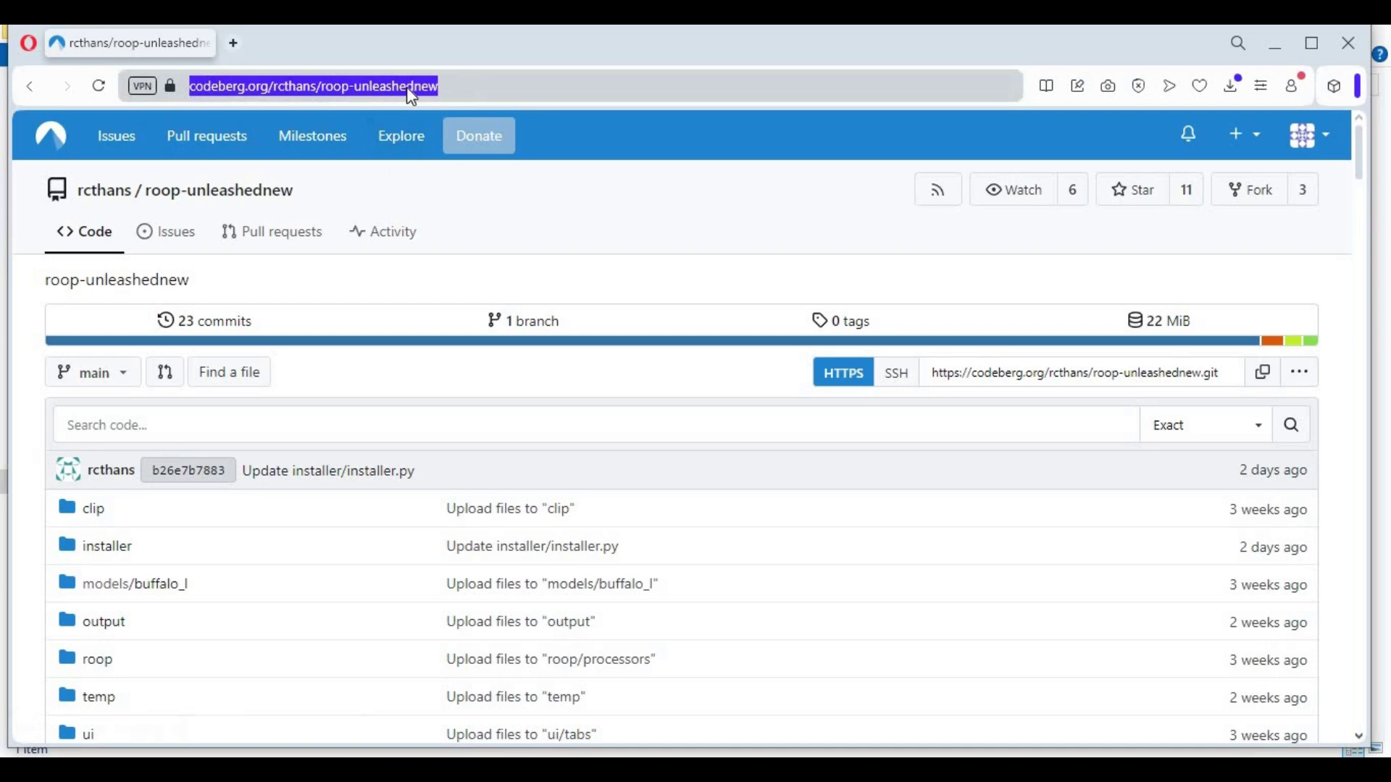
Step: Read down through the roop-unleashednew README and changelog on Codeberg
{"action": "scroll", "coordinate": [520, 401], "scroll_direction": "down", "scroll_amount": 3}
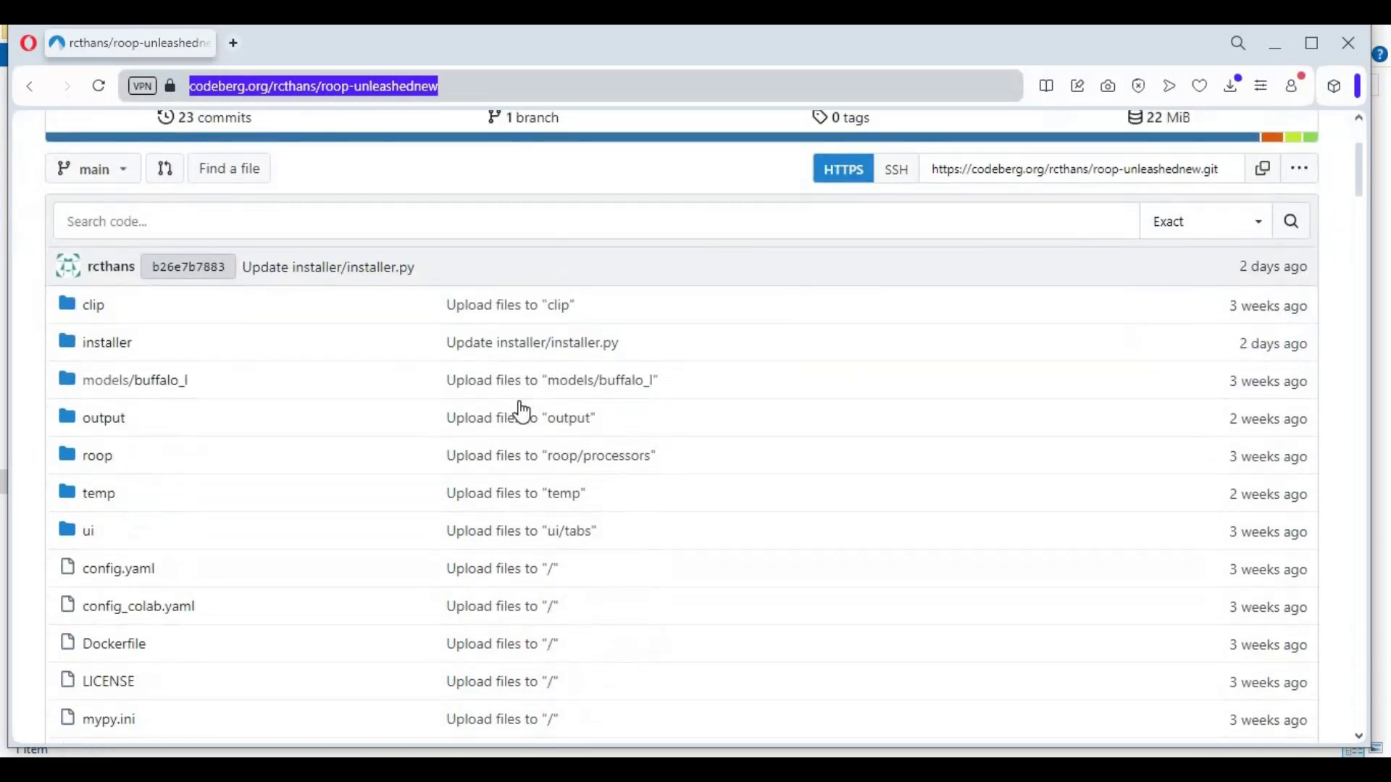
{"action": "scroll", "coordinate": [519, 399], "scroll_direction": "down", "scroll_amount": 9}
{"action": "scroll", "coordinate": [521, 412], "scroll_direction": "down", "scroll_amount": 8}
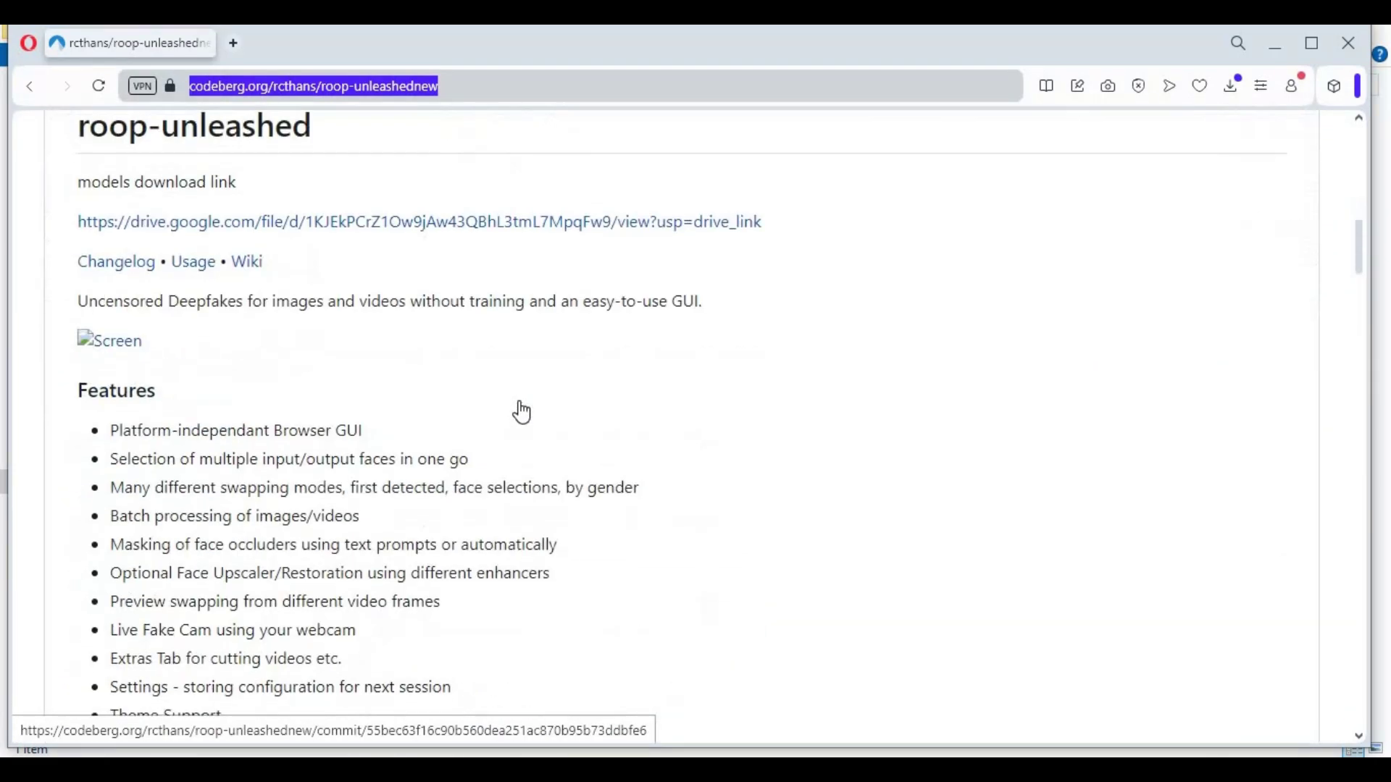
{"action": "scroll", "coordinate": [521, 412], "scroll_direction": "down", "scroll_amount": 20}
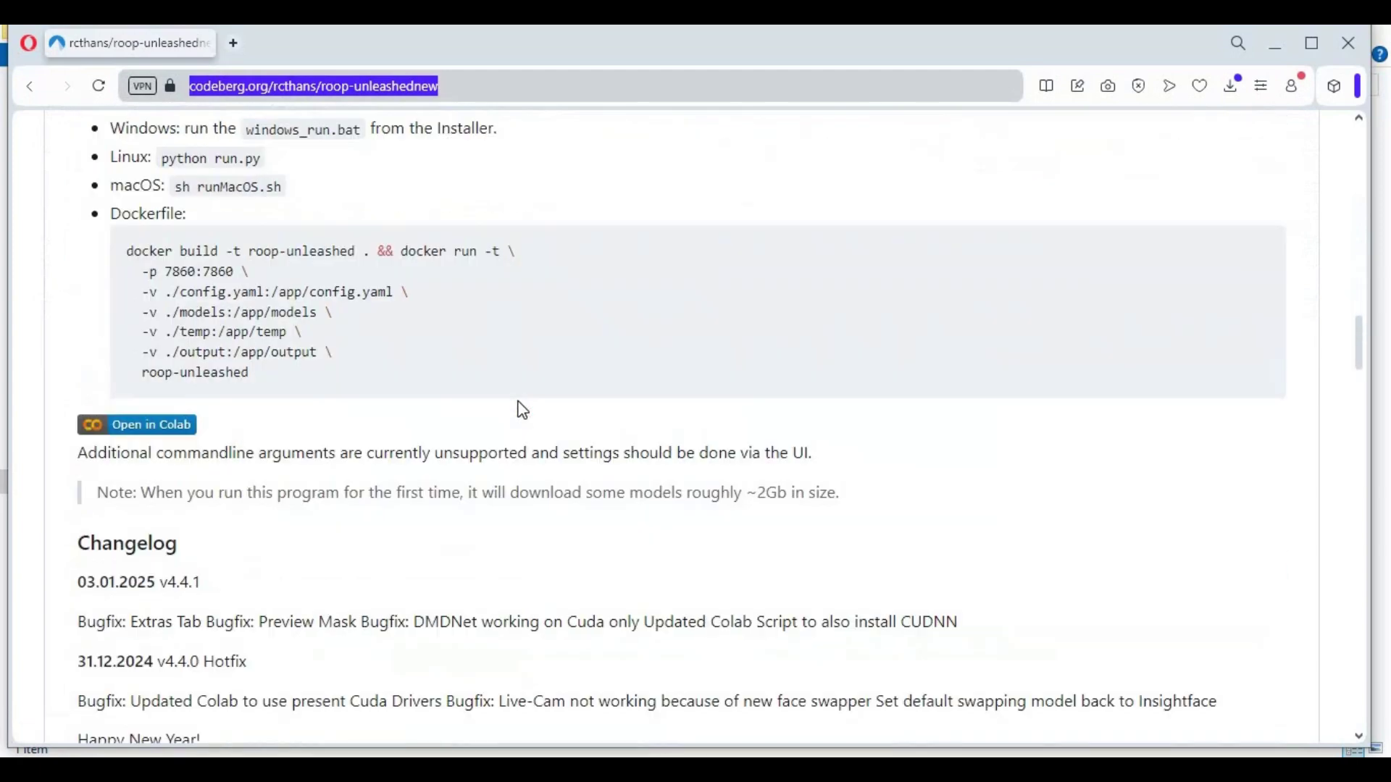
{"action": "scroll", "coordinate": [523, 410], "scroll_direction": "down", "scroll_amount": 14}
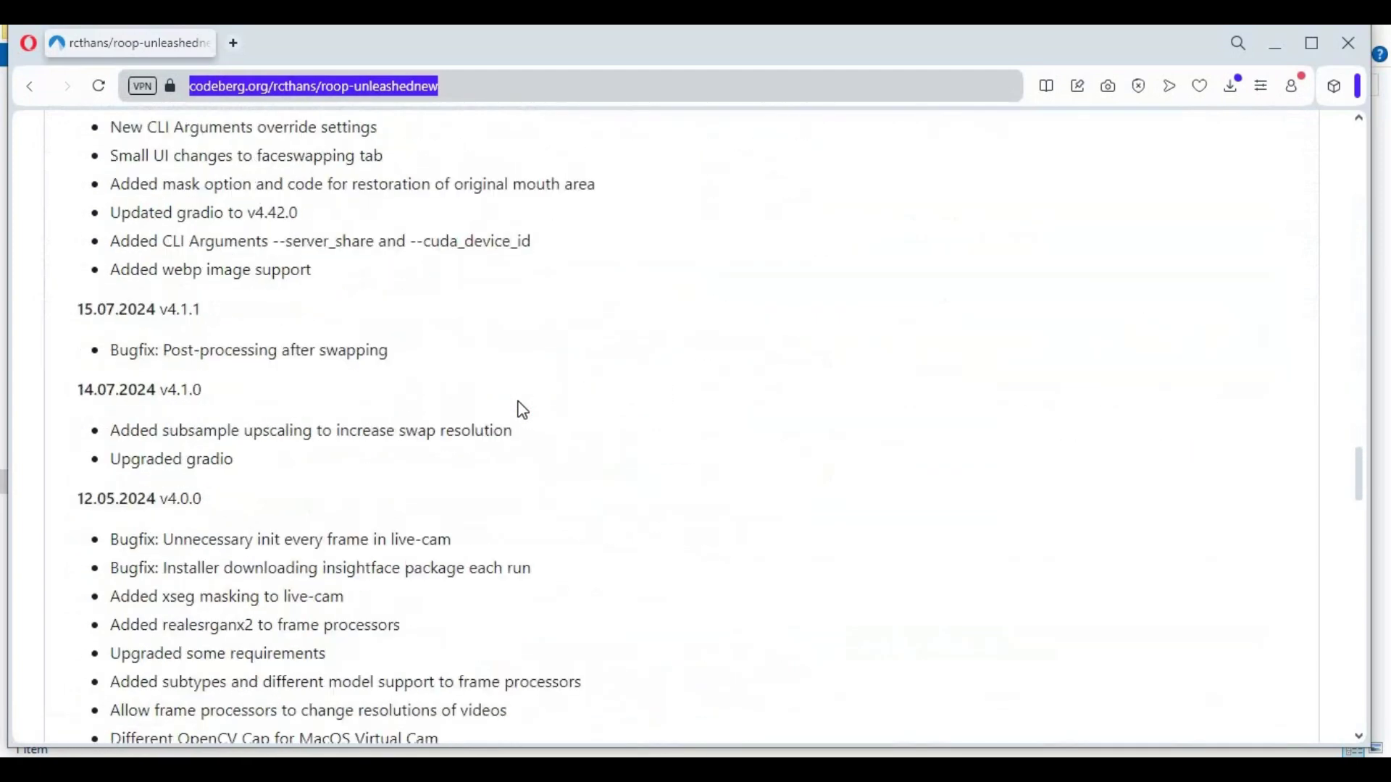
{"action": "scroll", "coordinate": [523, 410], "scroll_direction": "up", "scroll_amount": 15}
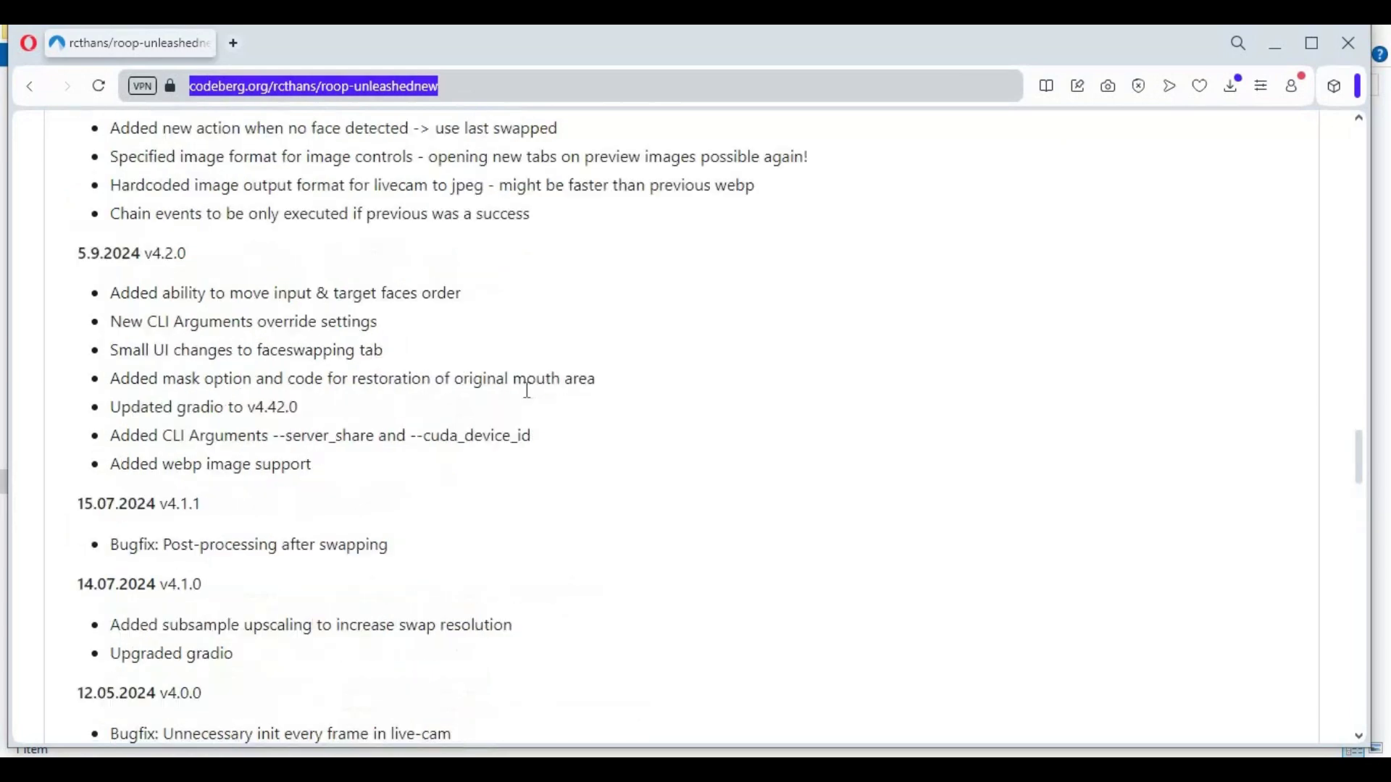
Step: Open the repository's Download ZIP options, then switch to the roop-unleashed-final folder
{"action": "scroll", "coordinate": [527, 390], "scroll_direction": "up", "scroll_amount": 20}
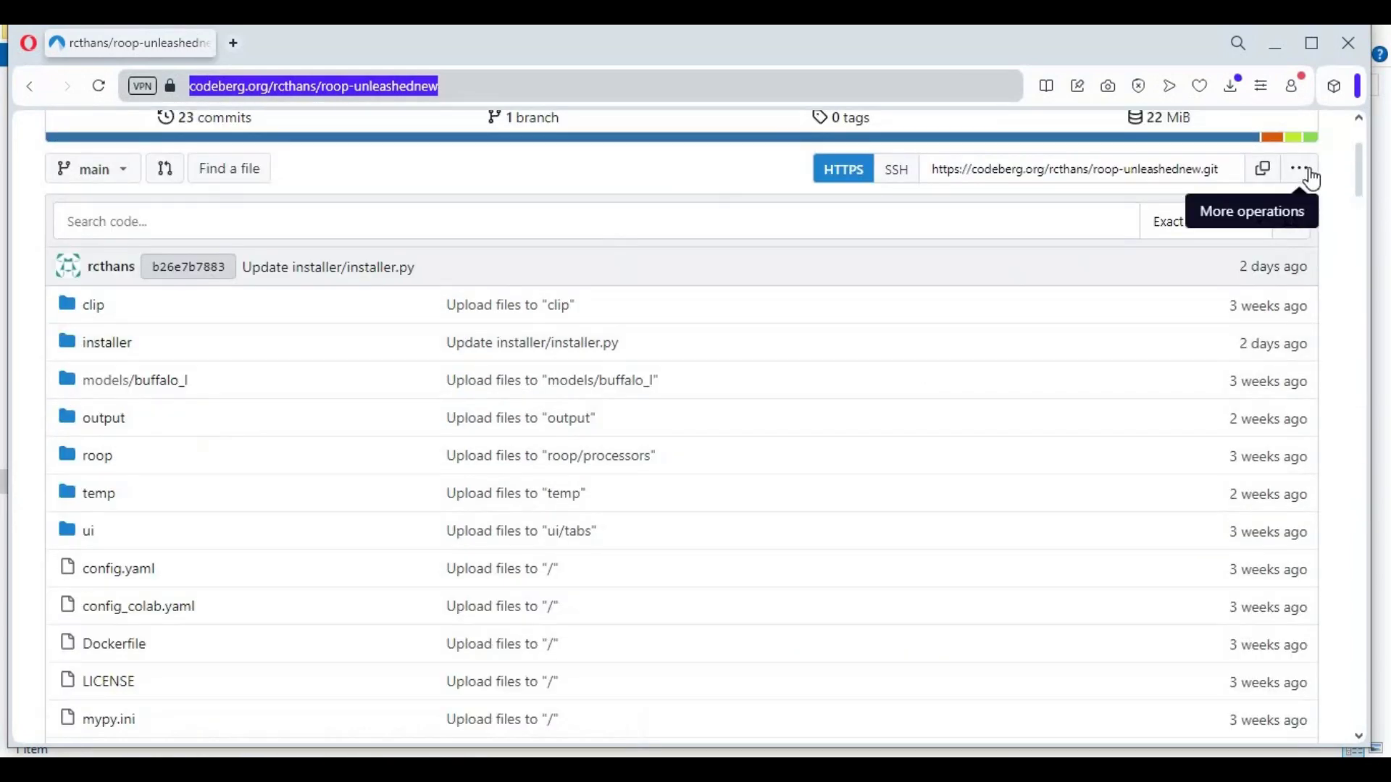
{"action": "left_click", "coordinate": [1312, 179]}
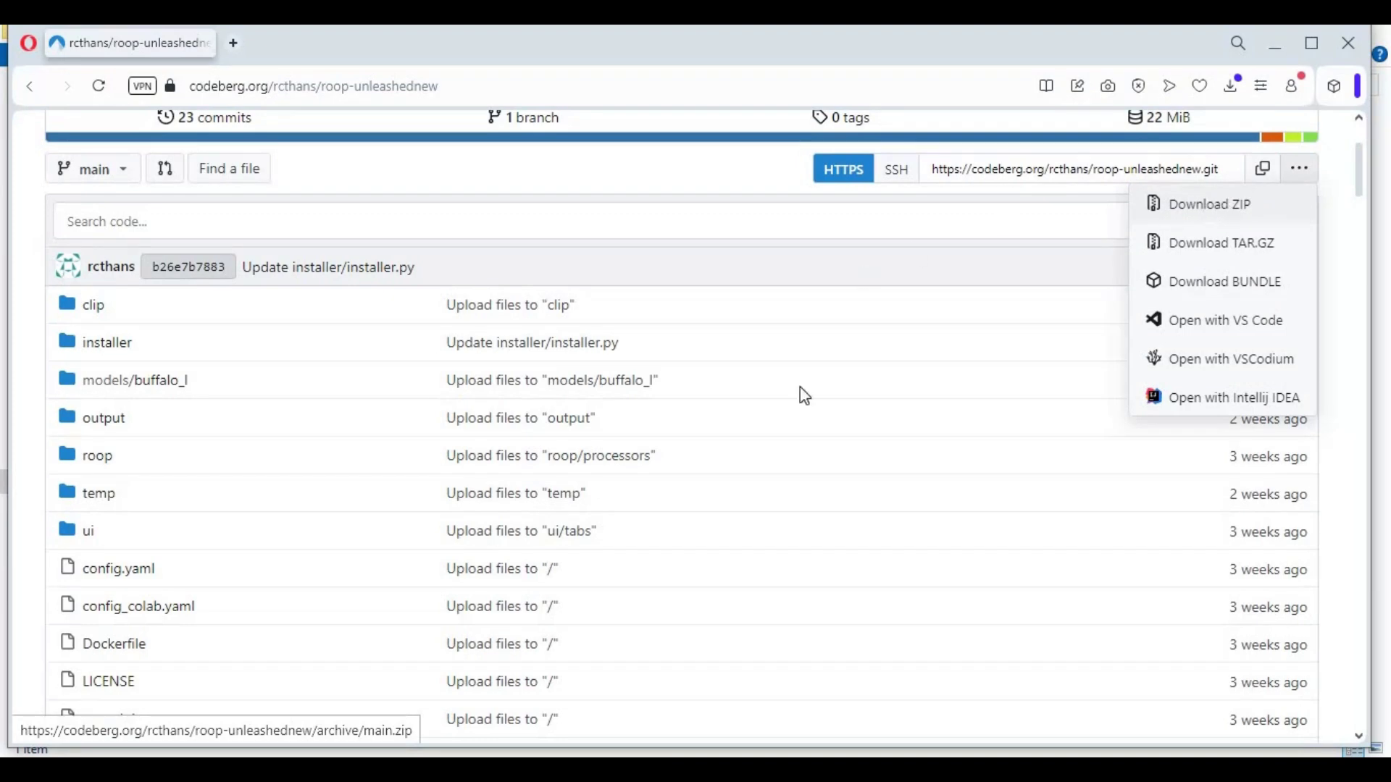
{"action": "left_click", "coordinate": [517, 772]}
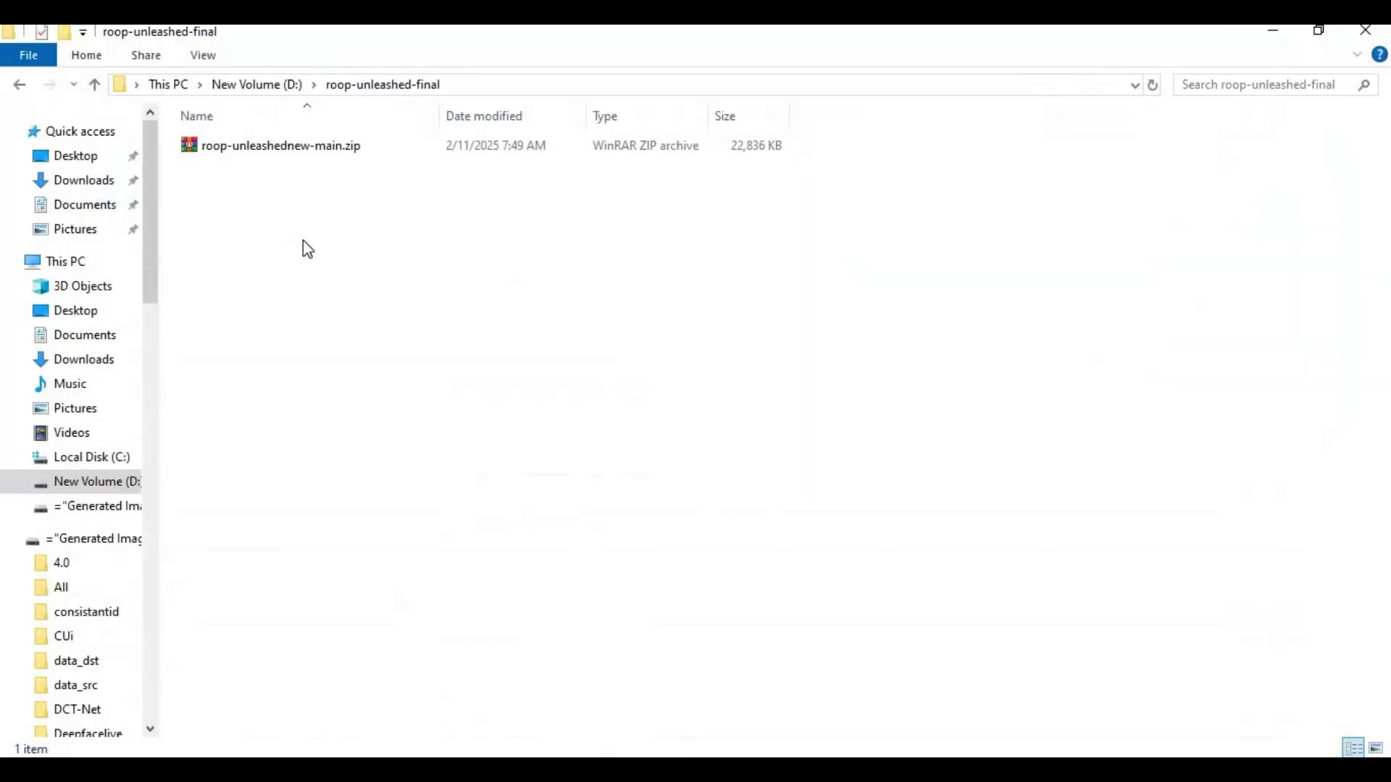
Step: Extract roop-unleashednew-main.zip here and open the extracted roop-unleashednew folder
{"action": "right_click", "coordinate": [282, 147]}
{"action": "left_click", "coordinate": [370, 270]}
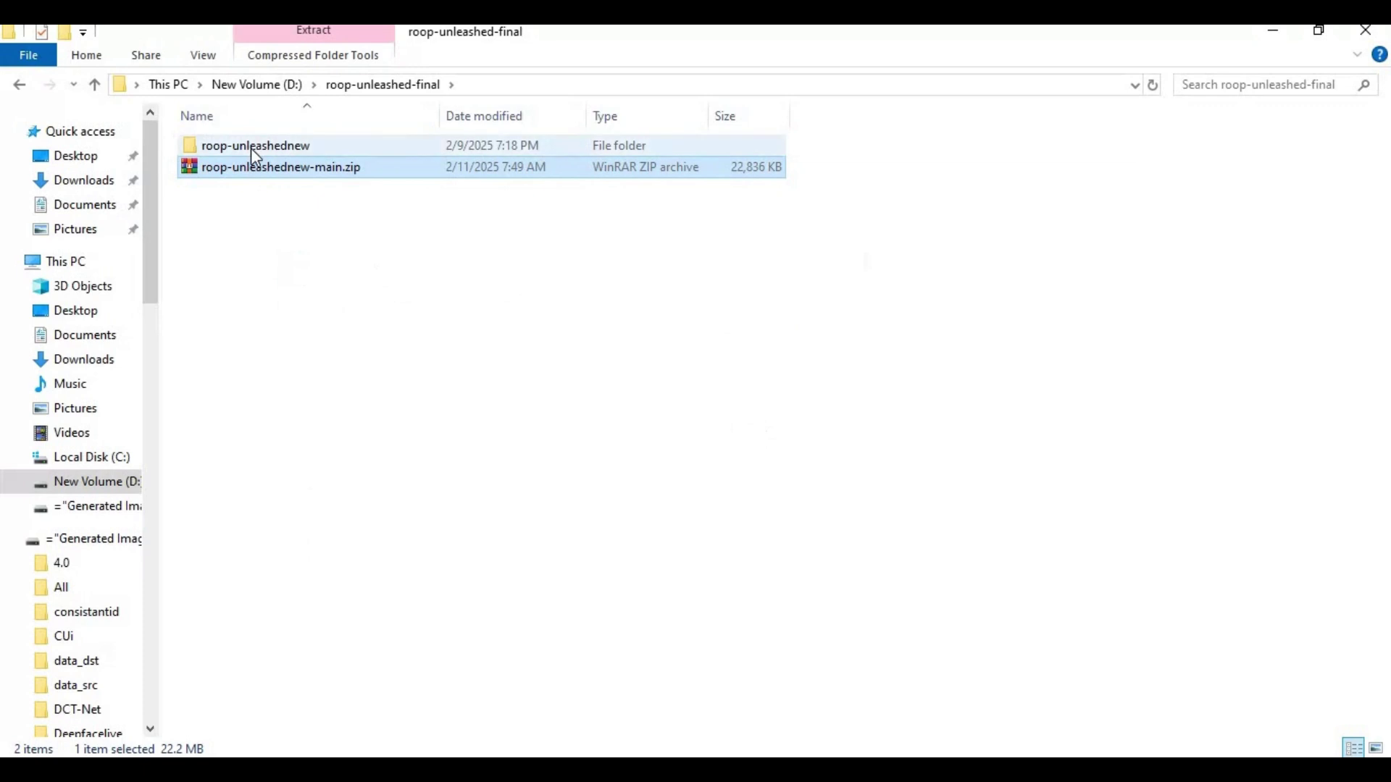
{"action": "double_click", "coordinate": [251, 148]}
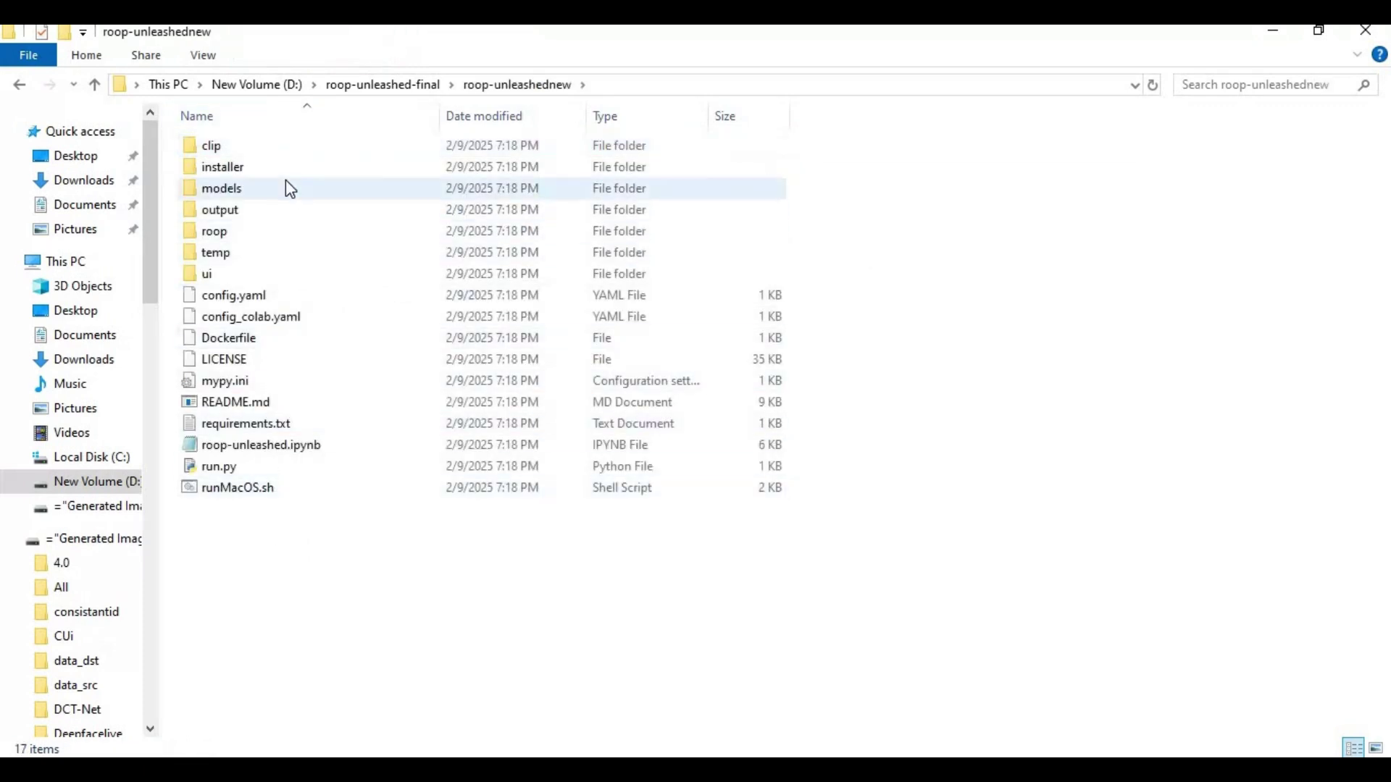
Step: Launch a Command Prompt in roop-unleashednew by entering cmd in the address bar
{"action": "mouse_move", "coordinate": [283, 187]}
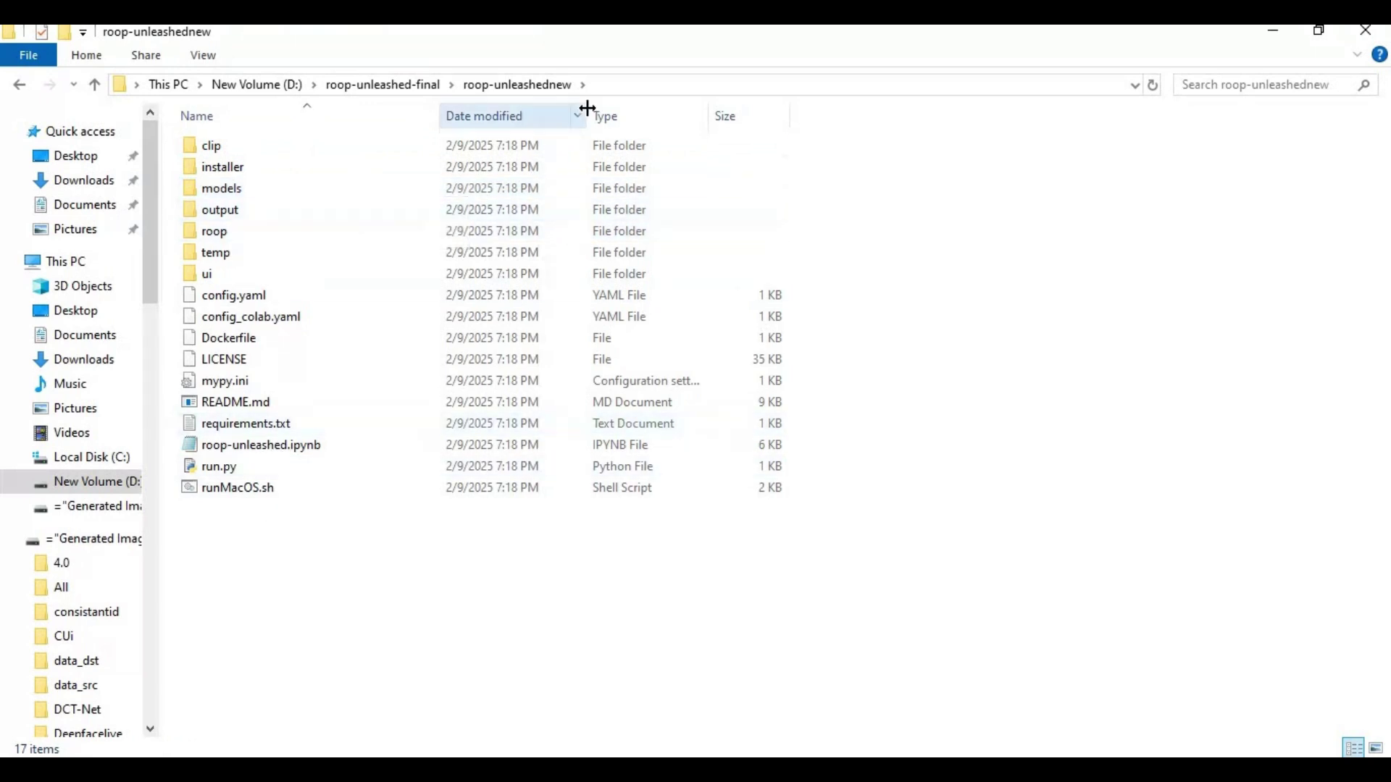
{"action": "left_click", "coordinate": [615, 87]}
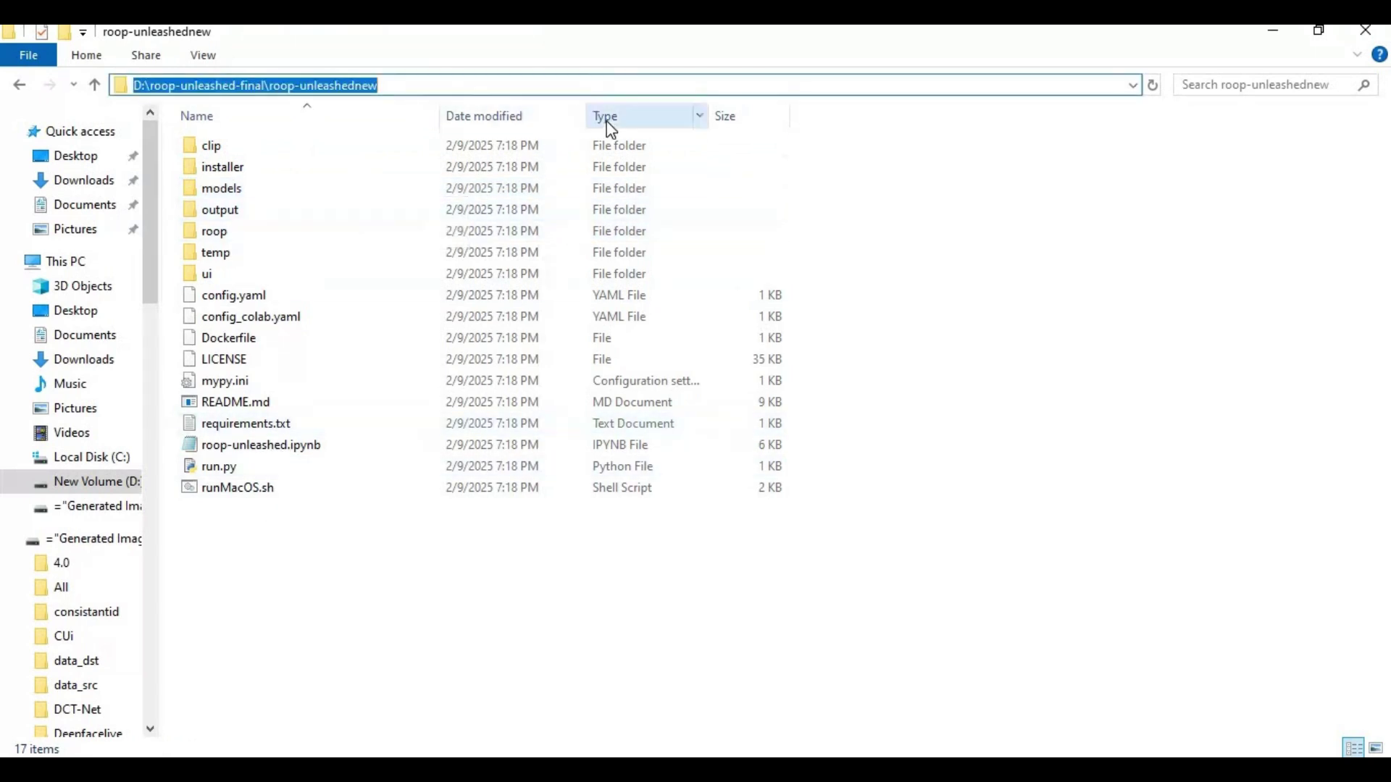
{"action": "type", "text": "cmd"}
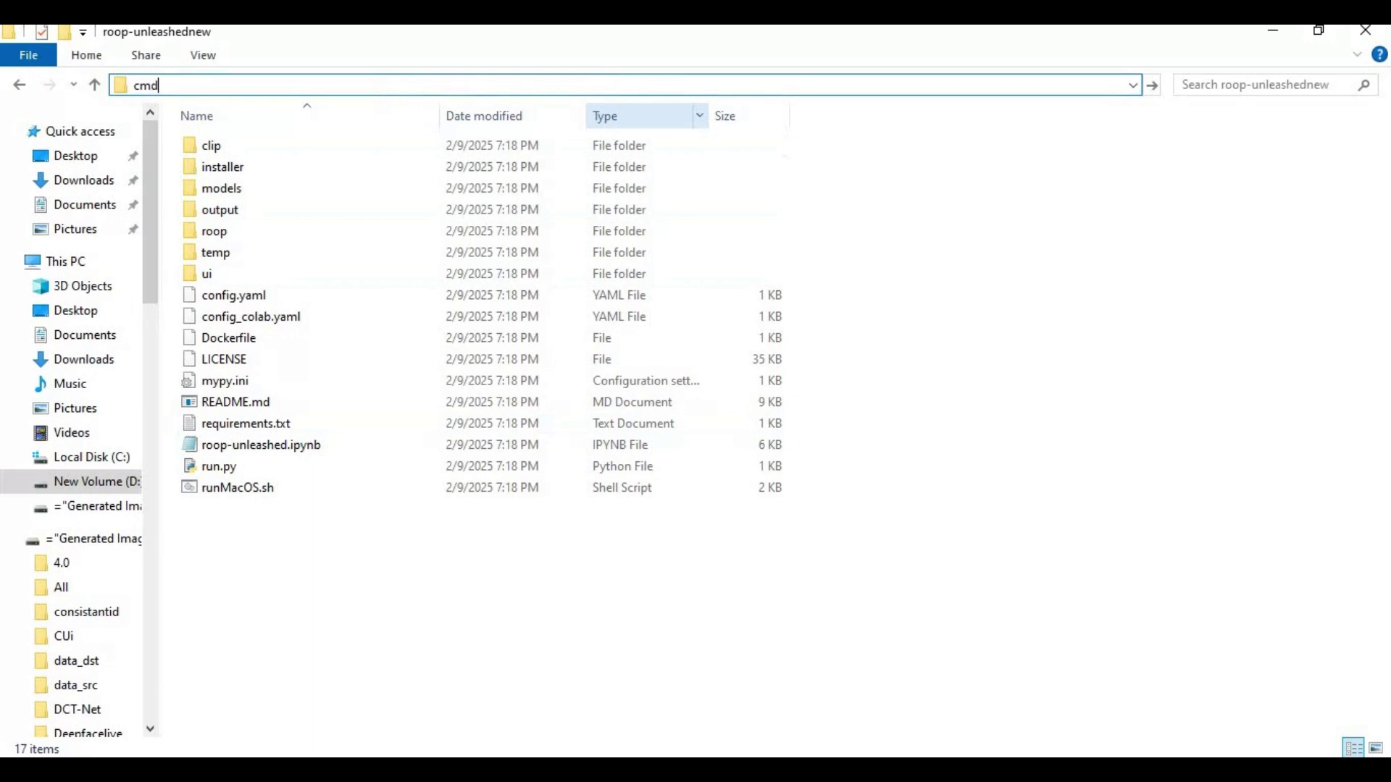
{"action": "key", "text": "Return"}
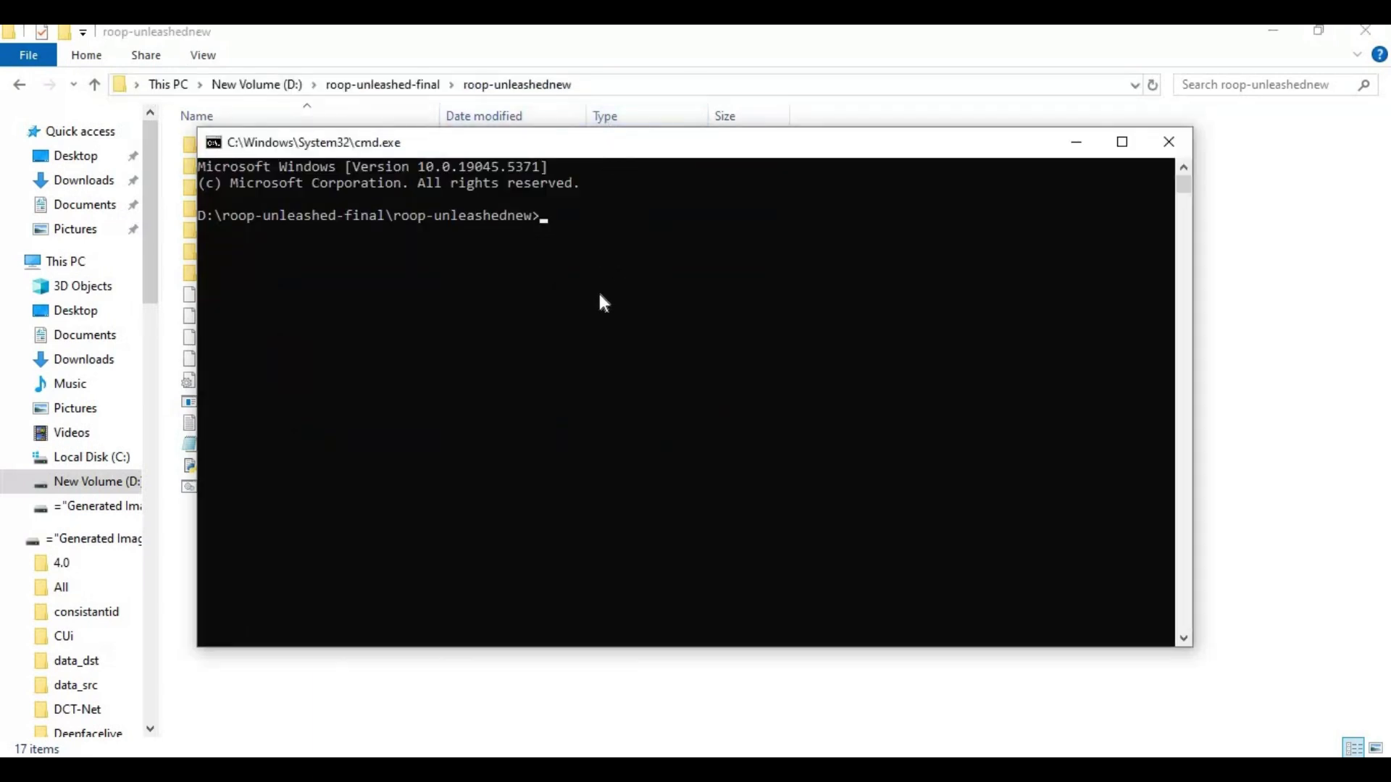
Step: Create a Python 3.10 venv with 'py -3.10 -m venv venv' and run venv\scripts\activate
{"action": "type", "text": "py -3.10 -m venv venv"}
{"action": "key", "text": "Return"}
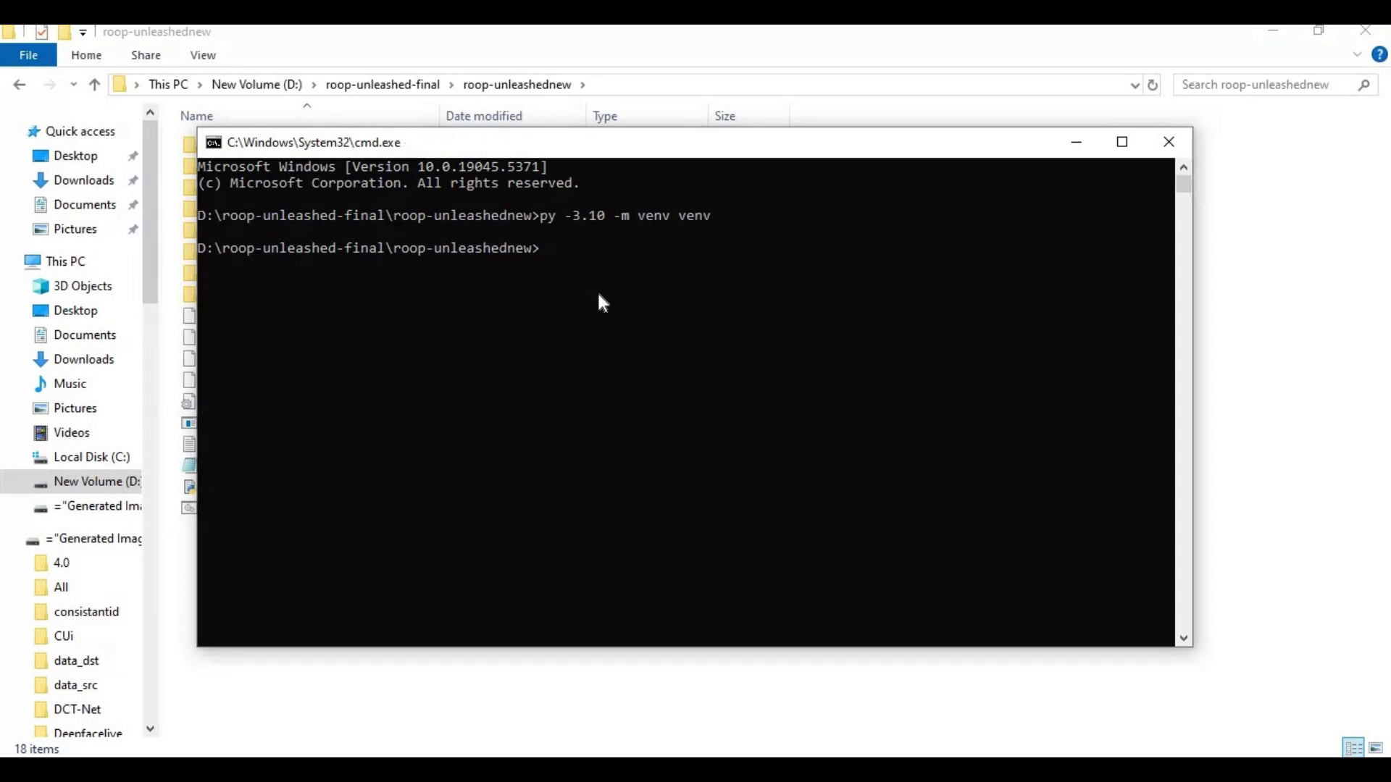
{"action": "type", "text": "venv\\scripts"}
{"action": "type", "text": "\\acti"}
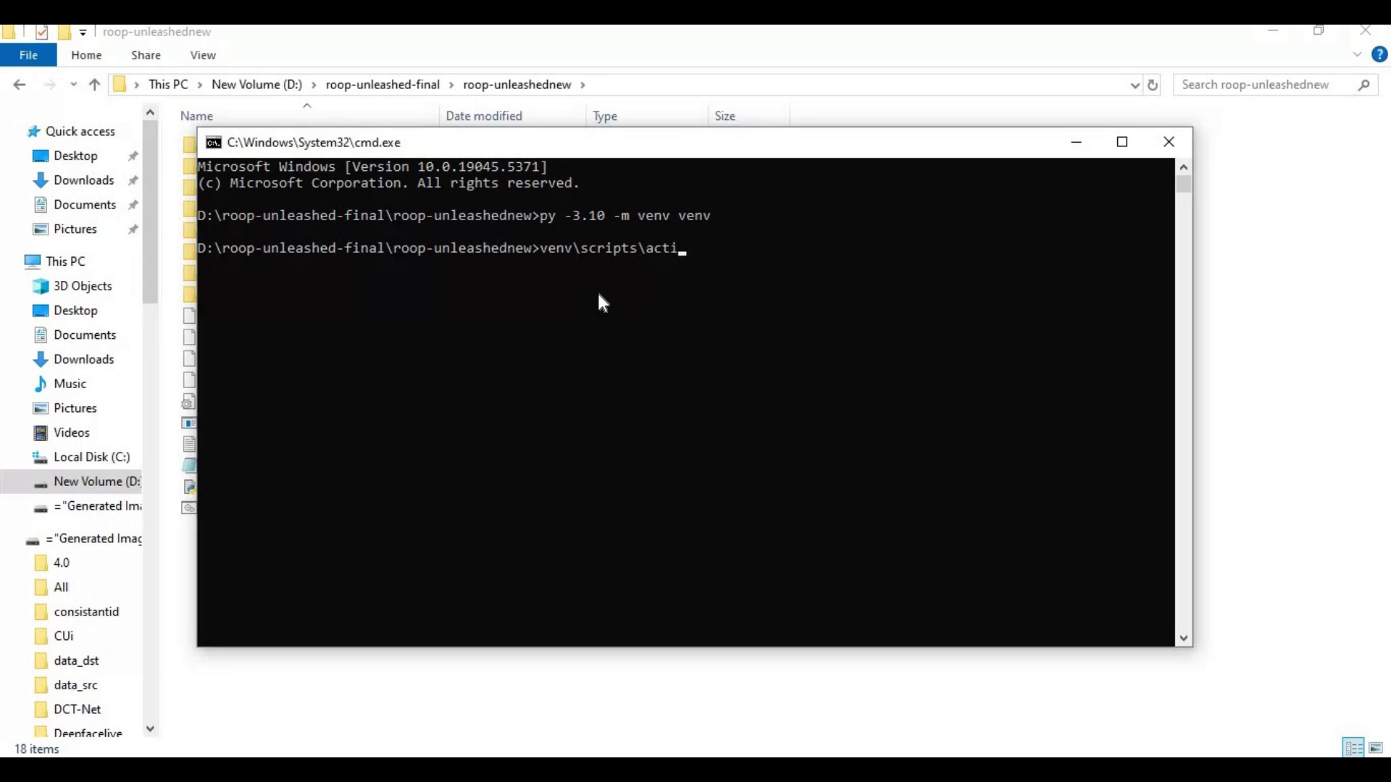
{"action": "type", "text": "vate"}
{"action": "key", "text": "Return"}
{"action": "left_click", "coordinate": [500, 444]}
Step: Go to the PyTorch website in a new browser tab
{"action": "left_click", "coordinate": [470, 770]}
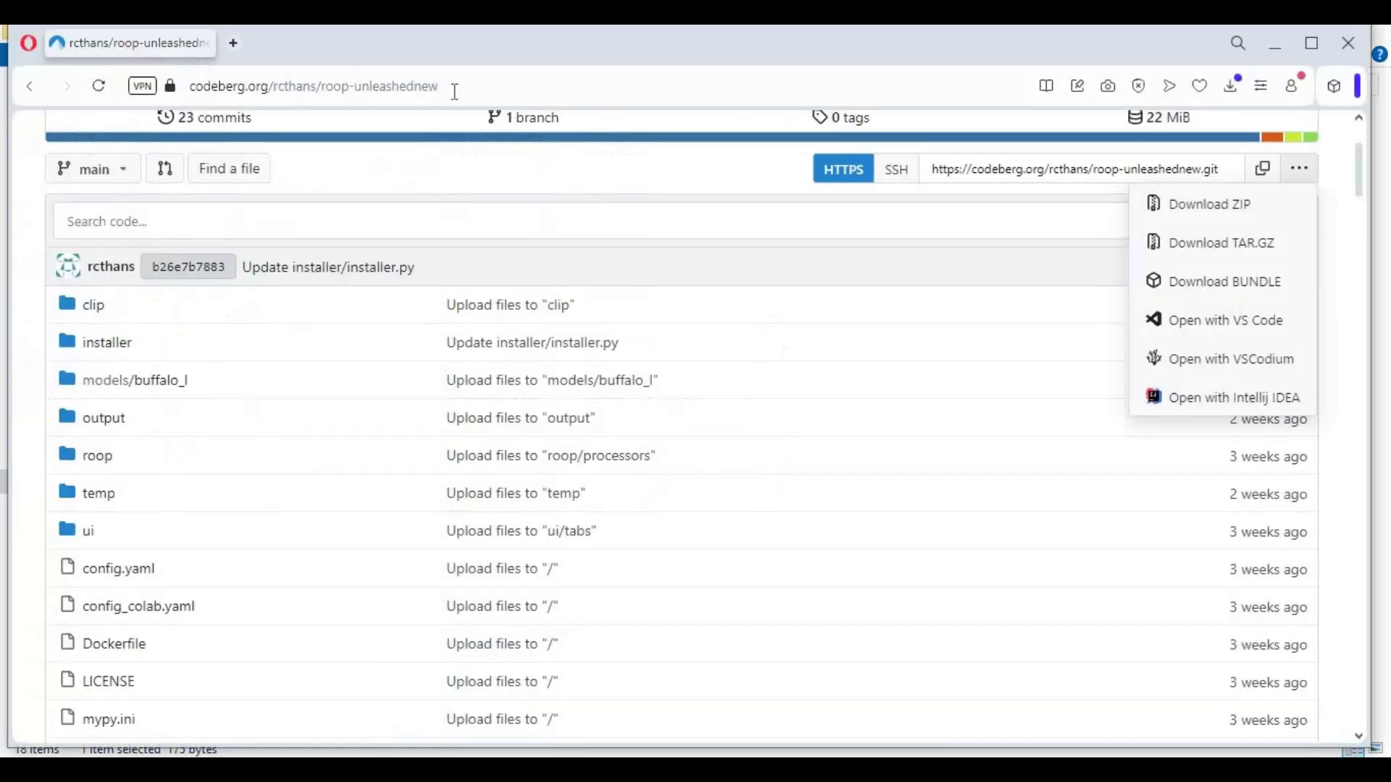
{"action": "left_click", "coordinate": [234, 43]}
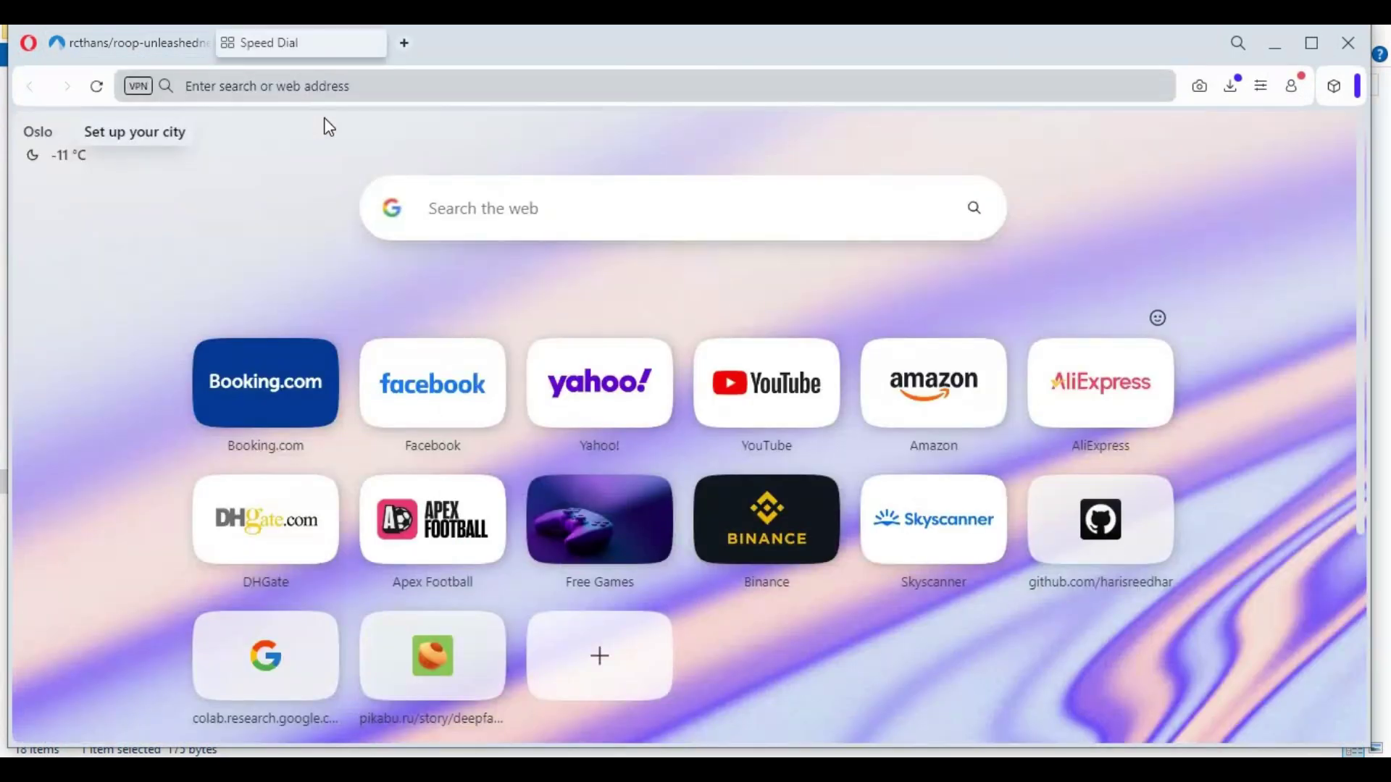
{"action": "type", "text": "pytorch"}
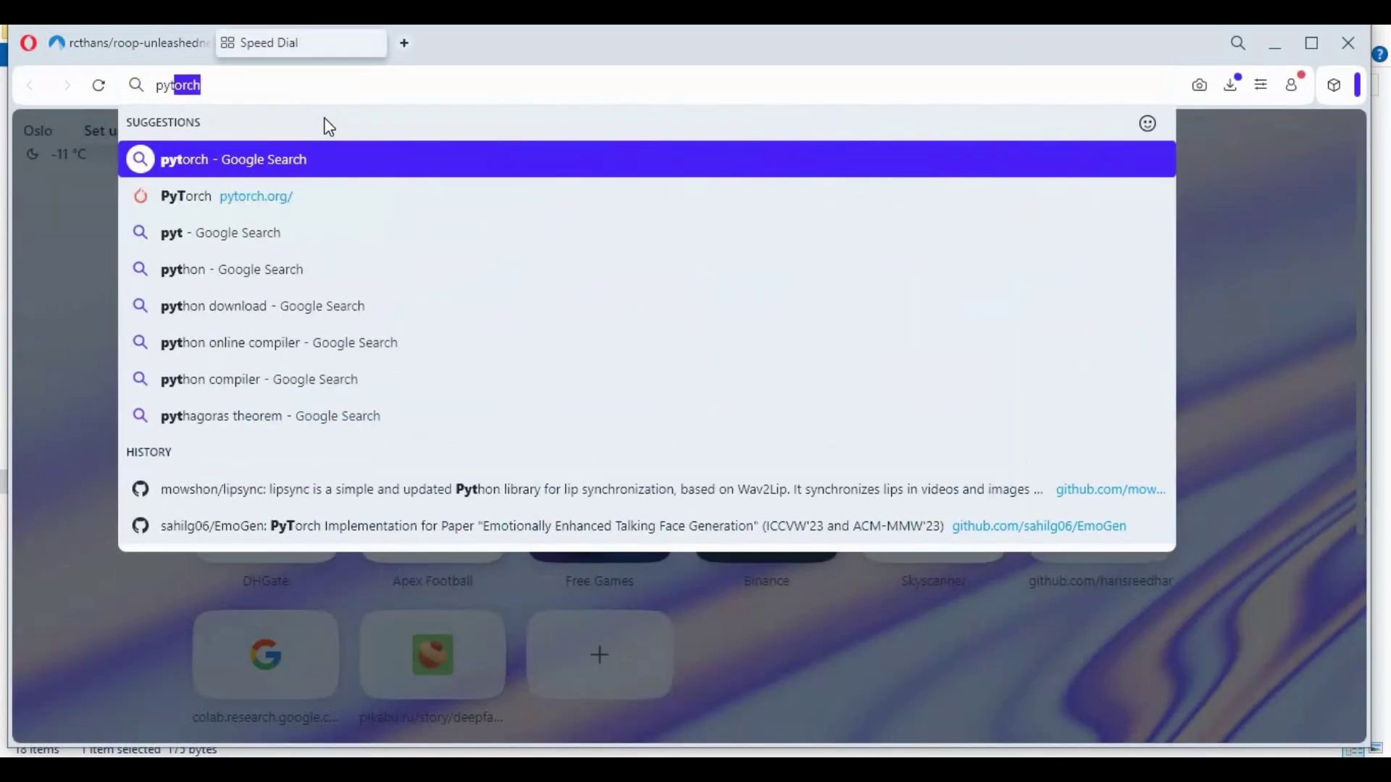
{"action": "key", "text": "Return"}
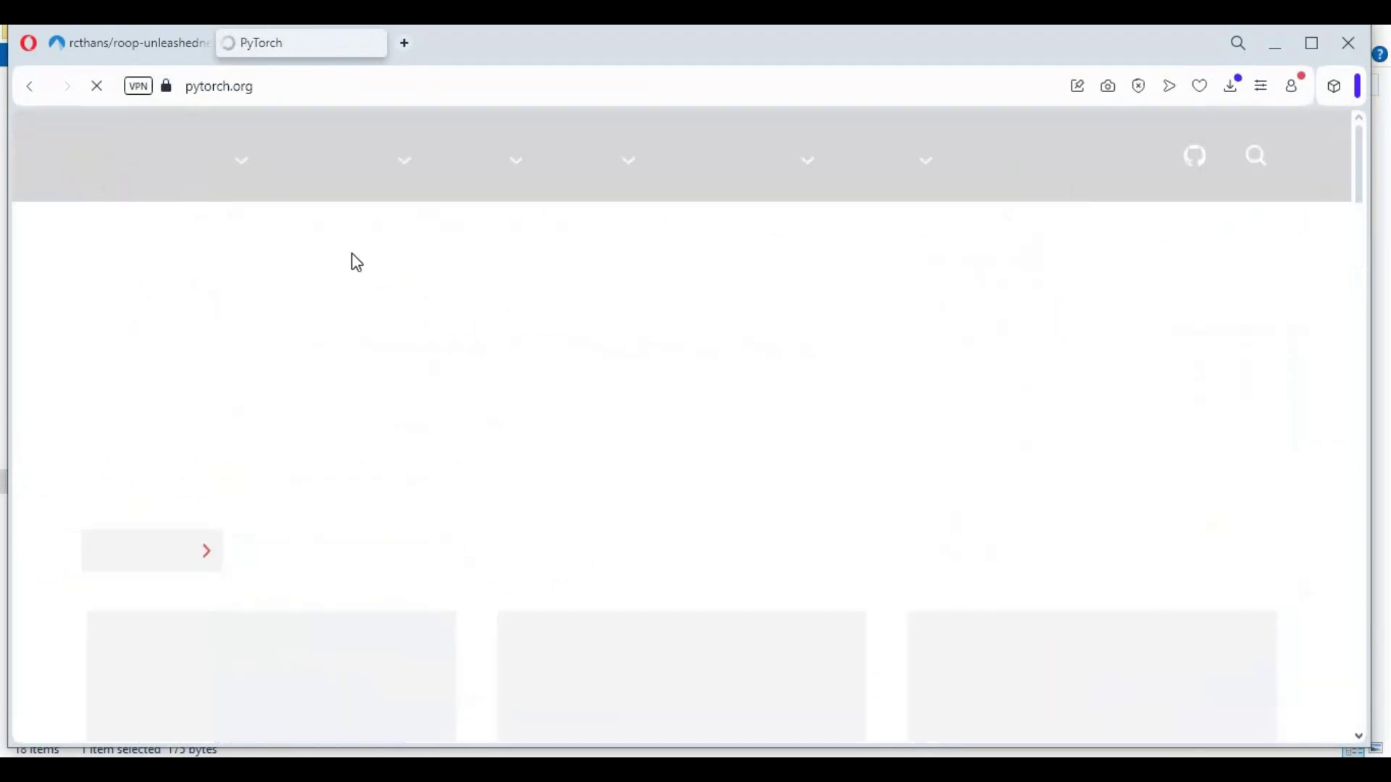
Step: Set the Install PyTorch selector to Windows, Pip, Python with CUDA 11.8
{"action": "scroll", "coordinate": [365, 266], "scroll_direction": "down", "scroll_amount": 10}
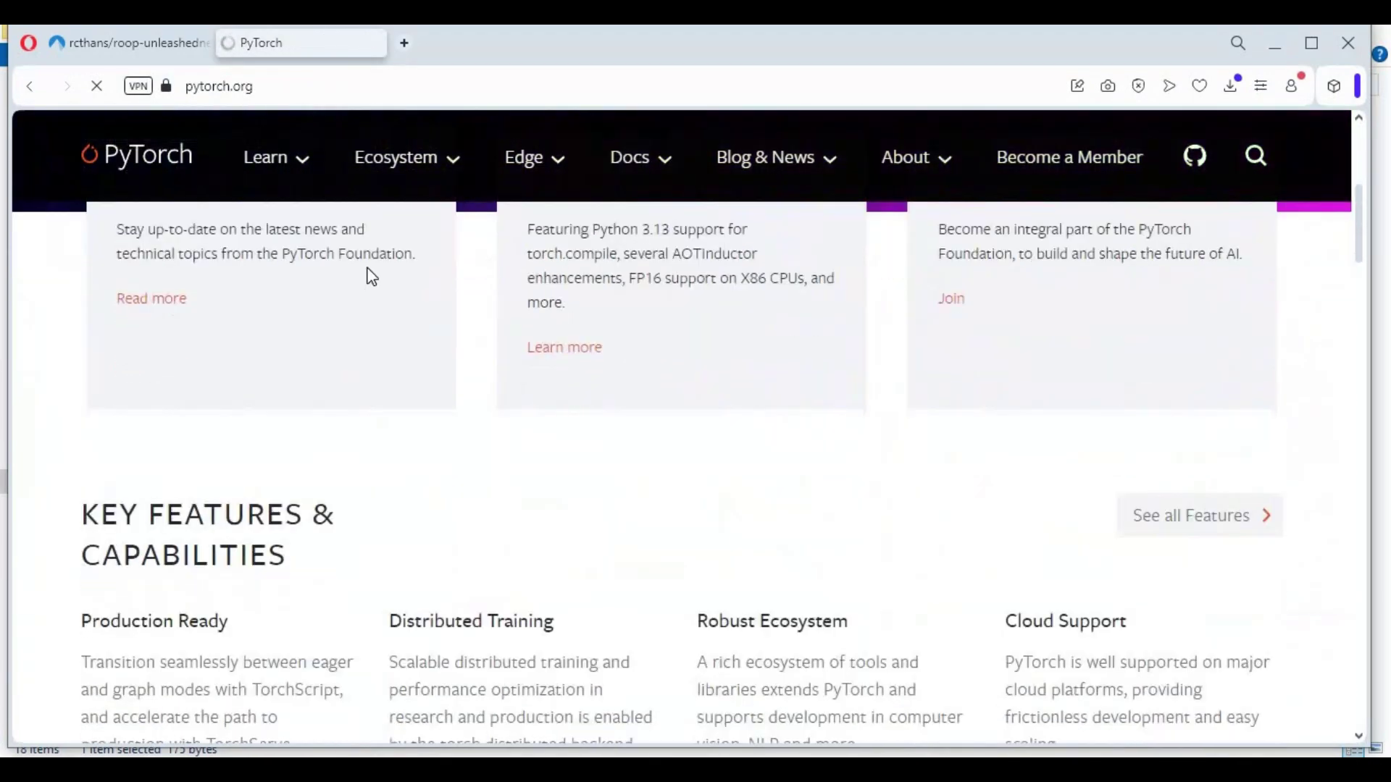
{"action": "scroll", "coordinate": [372, 277], "scroll_direction": "down", "scroll_amount": 10}
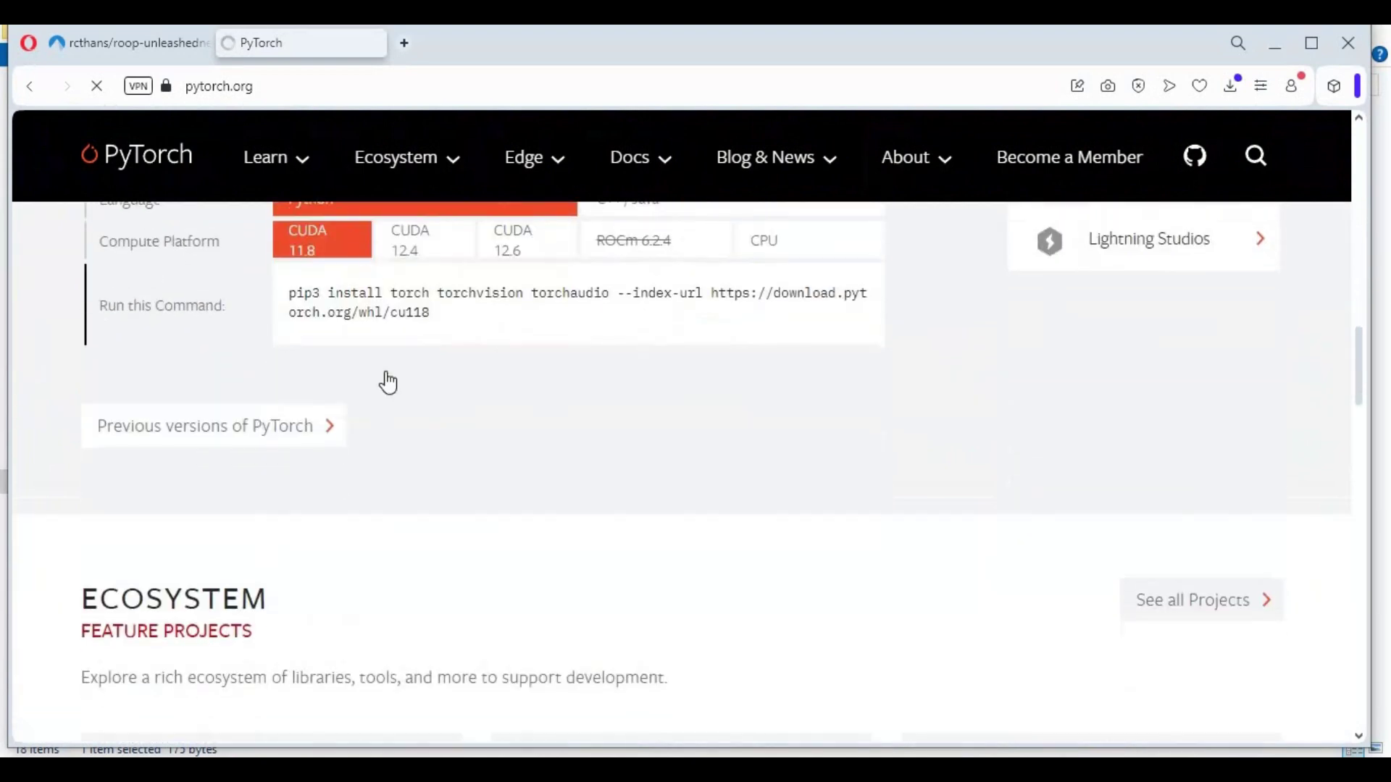
{"action": "scroll", "coordinate": [357, 472], "scroll_direction": "up", "scroll_amount": 3}
{"action": "left_click", "coordinate": [515, 440]}
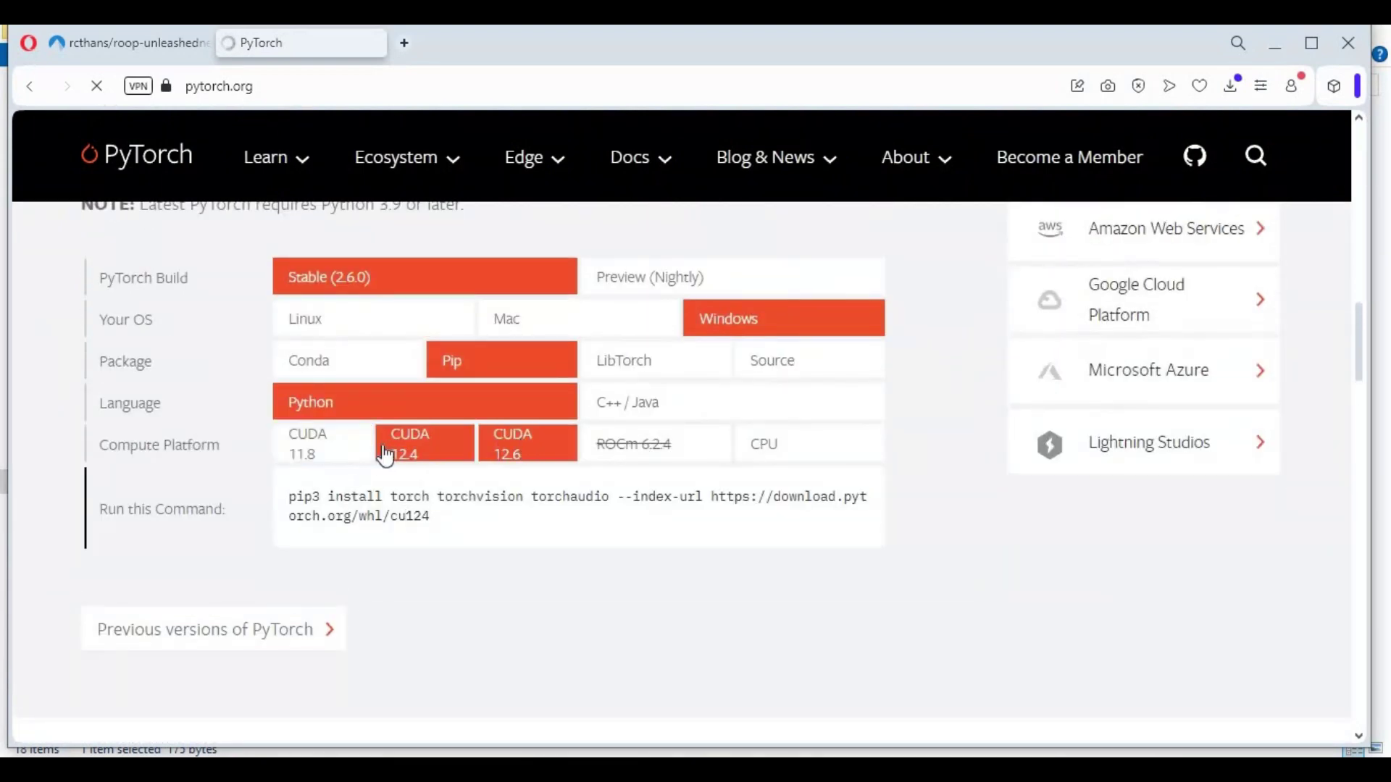
{"action": "left_click", "coordinate": [309, 453]}
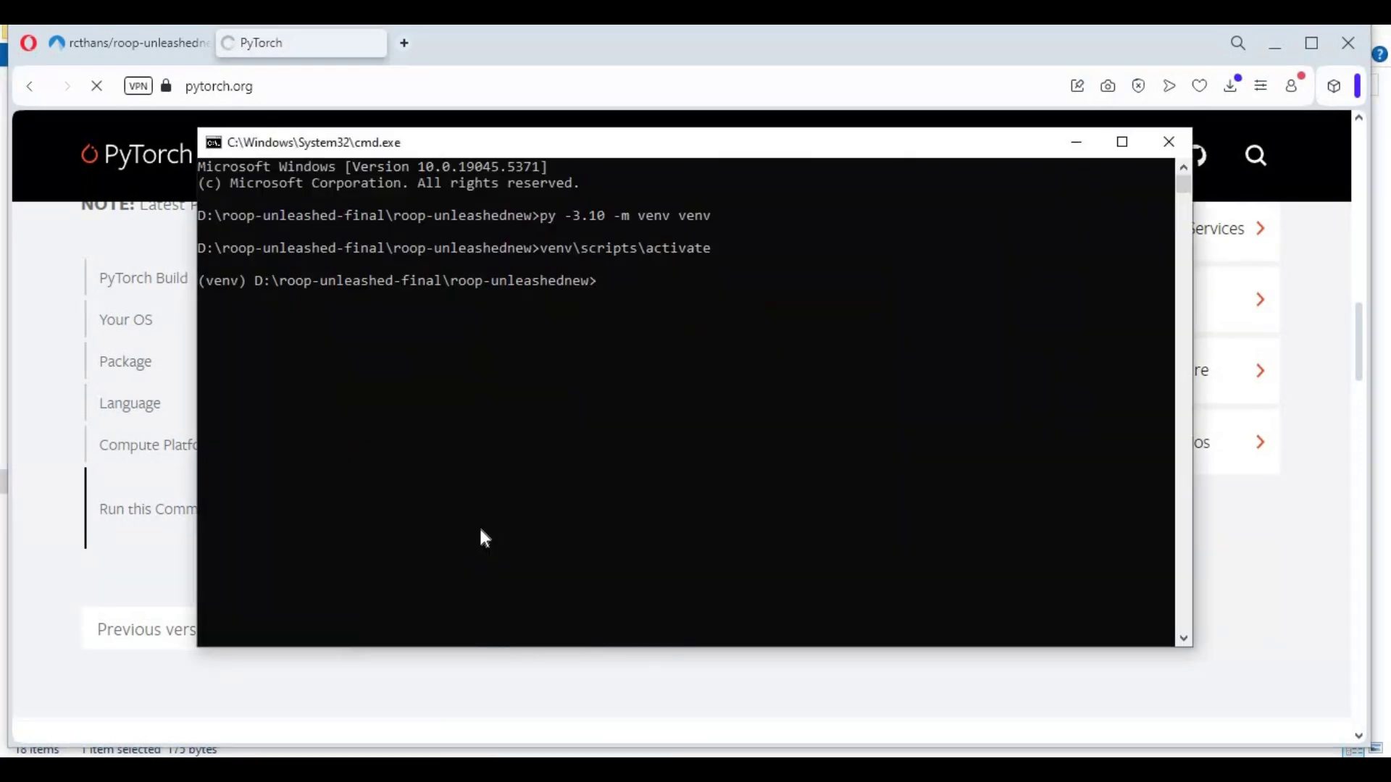
Step: Run nvcc --version, confirm CUDA release 11.8, and return to the PyTorch selector
{"action": "type", "text": "nvcc --version"}
{"action": "key", "text": "Return"}
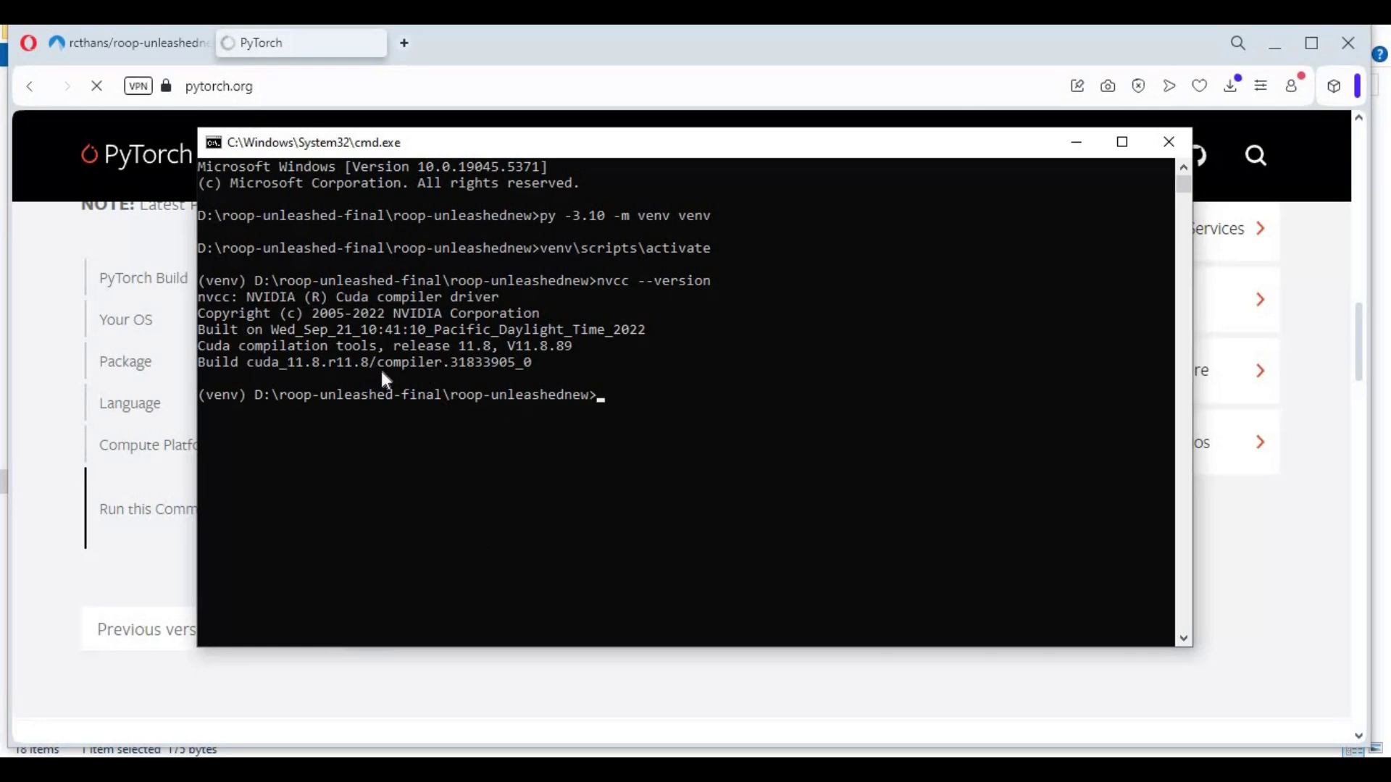
{"action": "left_click_drag", "start_coordinate": [288, 362], "coordinate": [326, 361]}
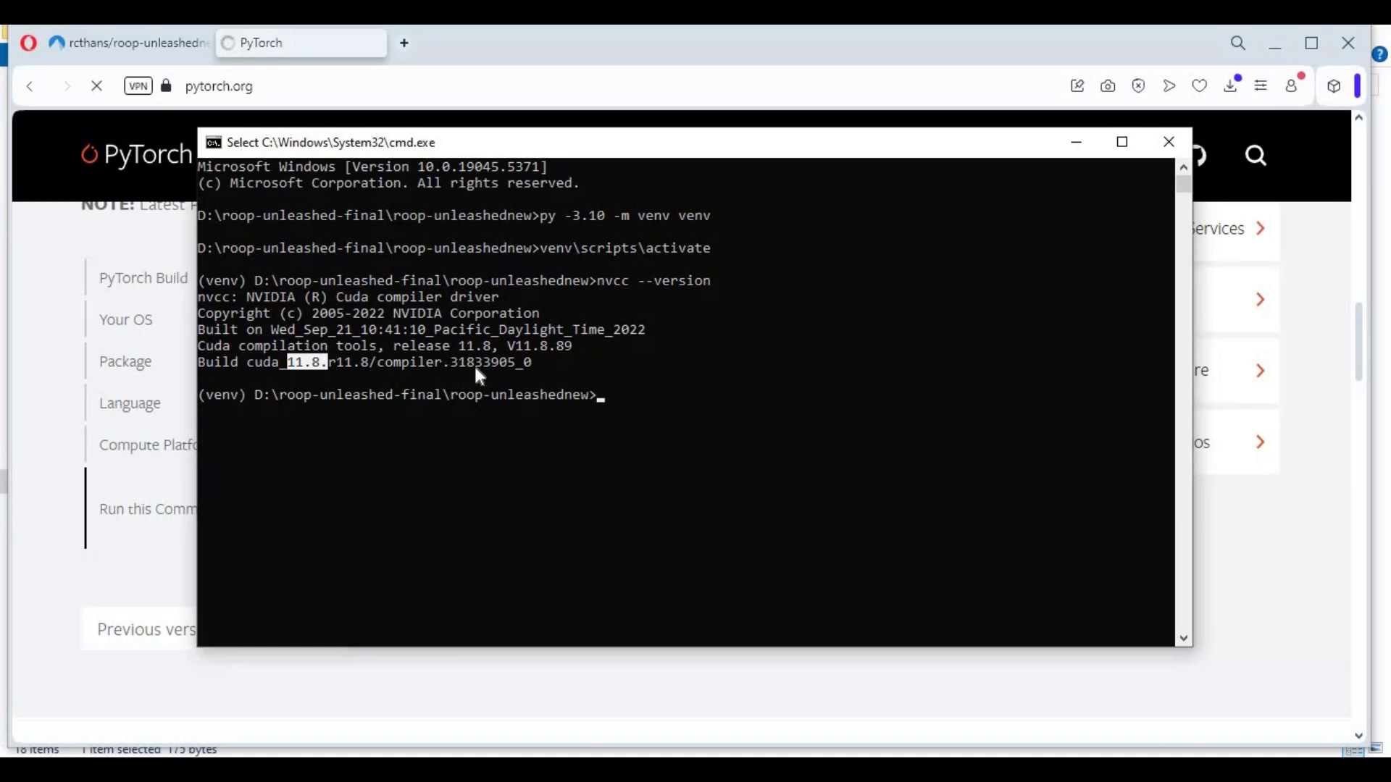
{"action": "left_click", "coordinate": [58, 427]}
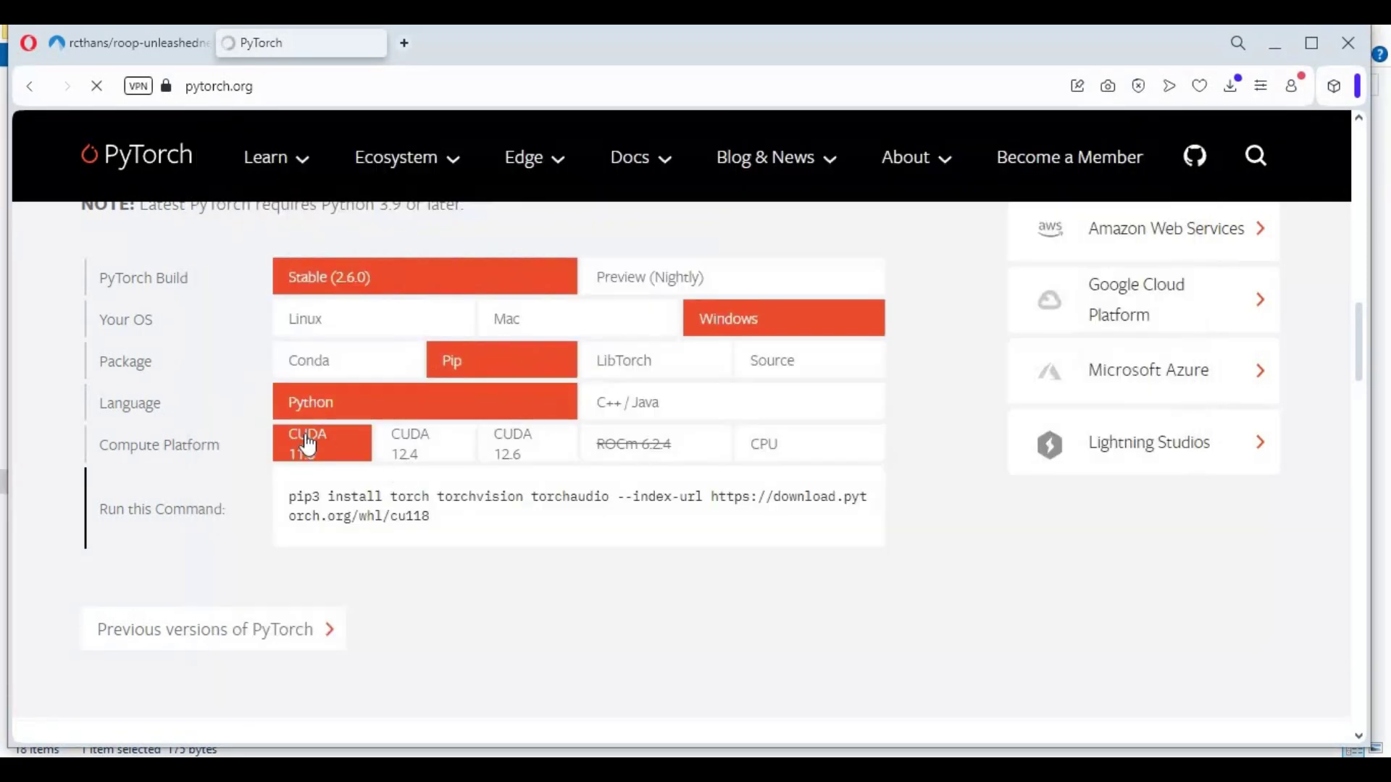
Step: Copy the cu118 pip3 install command for torch, torchvision and torchaudio into the venv console
{"action": "left_click_drag", "start_coordinate": [435, 519], "coordinate": [284, 501]}
{"action": "right_click", "coordinate": [332, 502]}
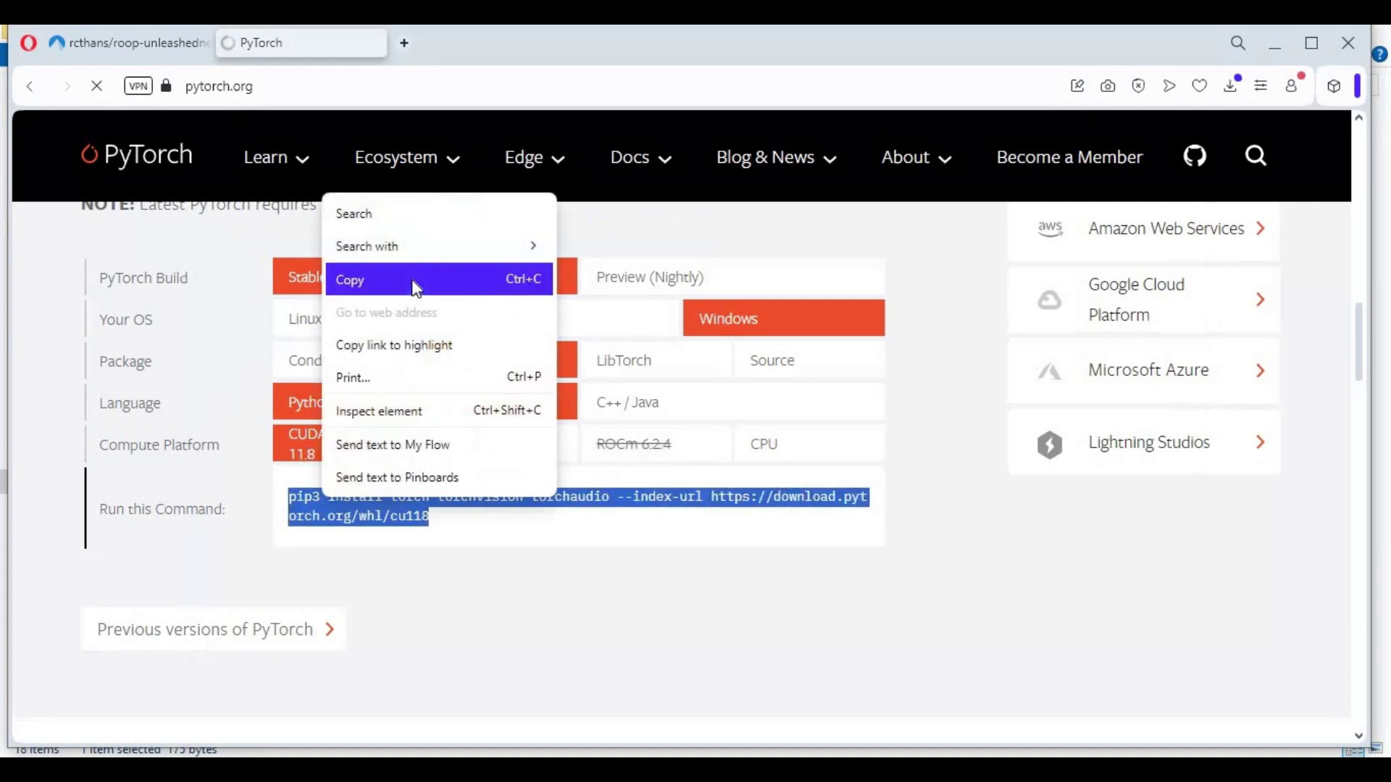
{"action": "left_click", "coordinate": [413, 283]}
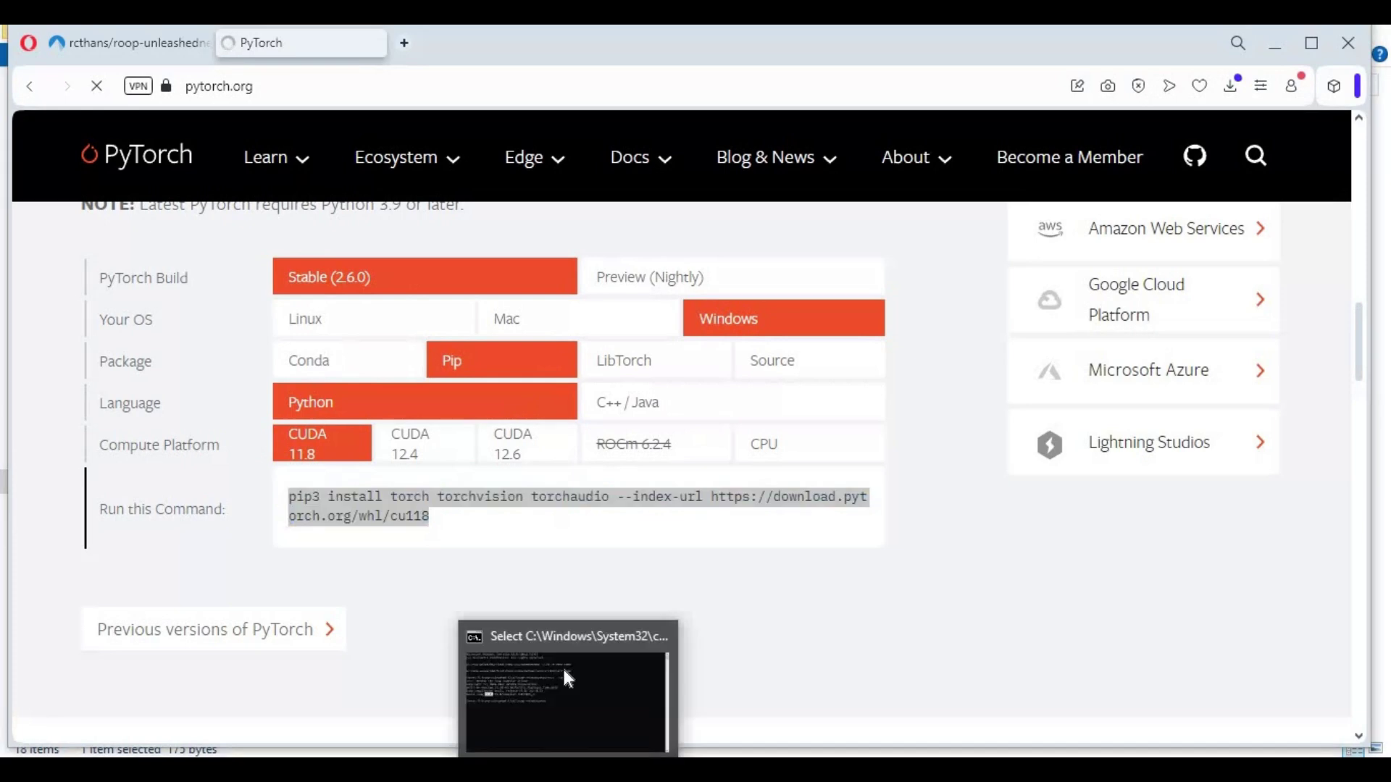
{"action": "left_click", "coordinate": [562, 666]}
{"action": "left_click", "coordinate": [471, 485]}
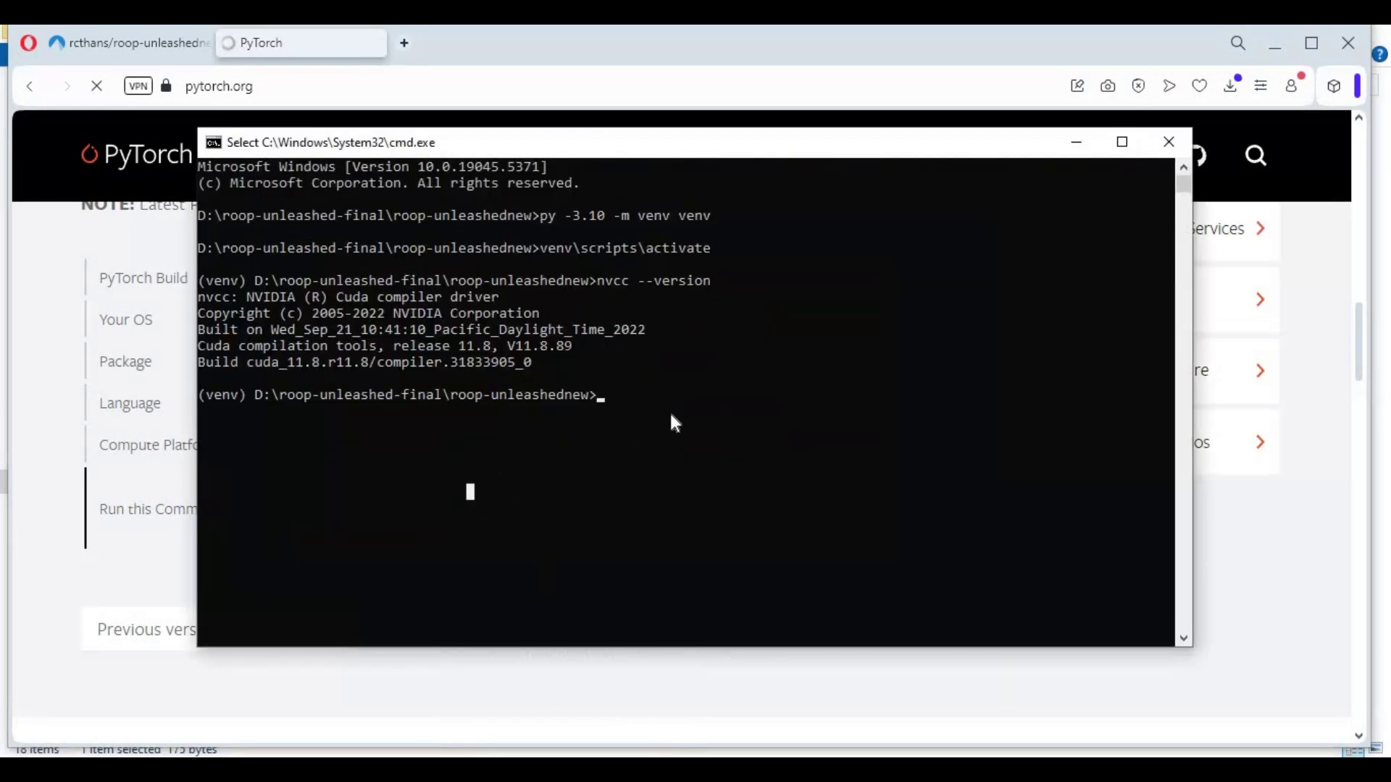
{"action": "left_click", "coordinate": [152, 482]}
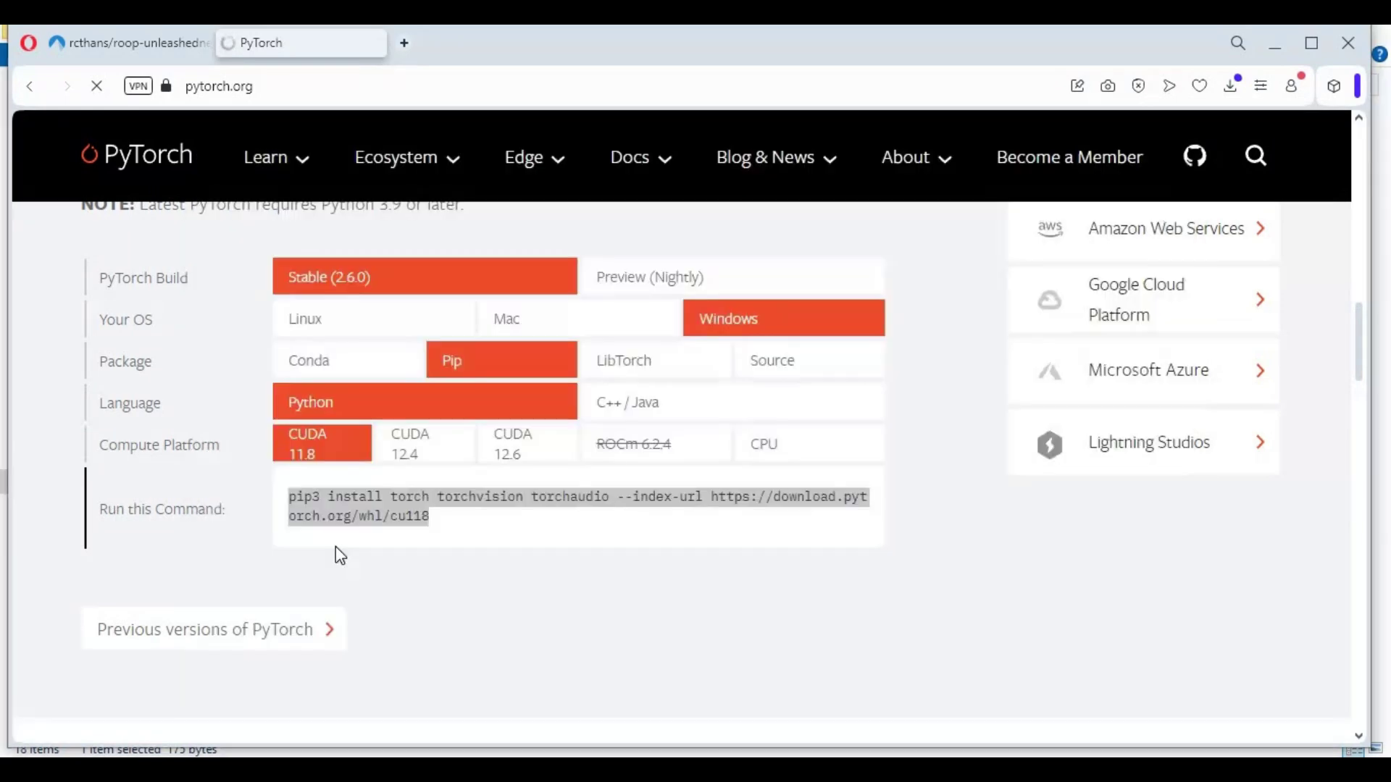
{"action": "triple_click", "coordinate": [293, 497]}
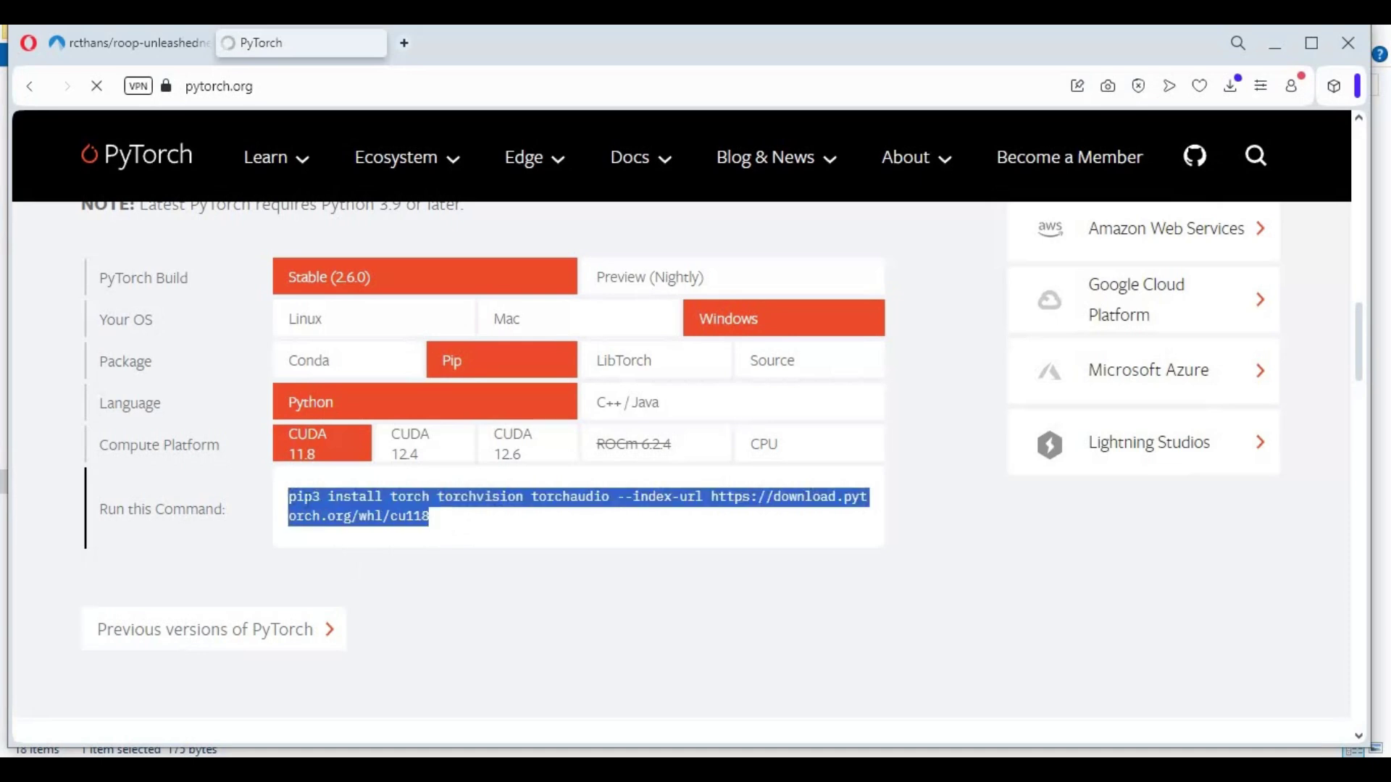
{"action": "right_click", "coordinate": [319, 501]}
{"action": "left_click", "coordinate": [365, 290]}
{"action": "left_click", "coordinate": [585, 750]}
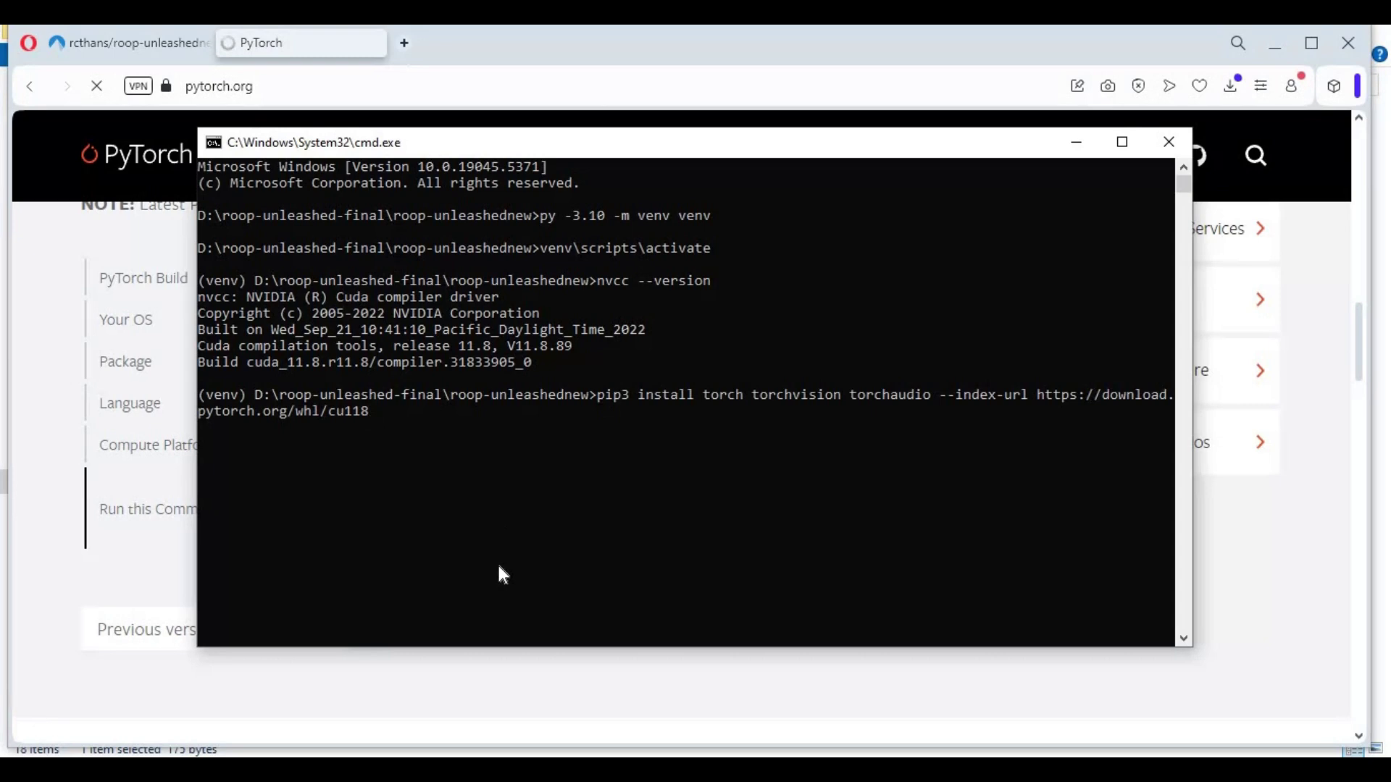
Step: Run the pasted pip3 command, installing torch 2.5.1+cu118, torchvision 0.20.1+cu118 and torchaudio 2.5.1+cu118
{"action": "key", "text": "Return"}
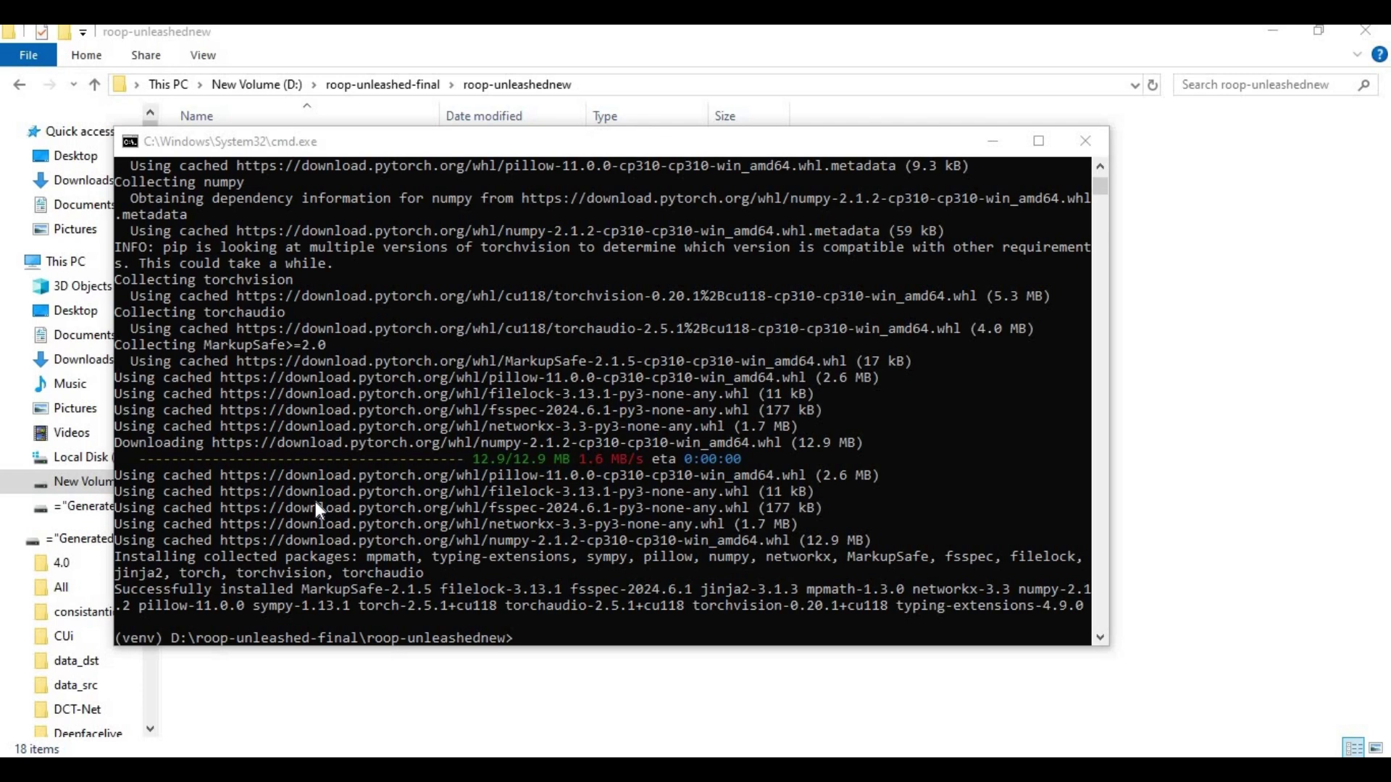
Step: Open requirements.txt in maximized Notepad and select its first --extra-index-url cu124 line
{"action": "left_click", "coordinate": [471, 701]}
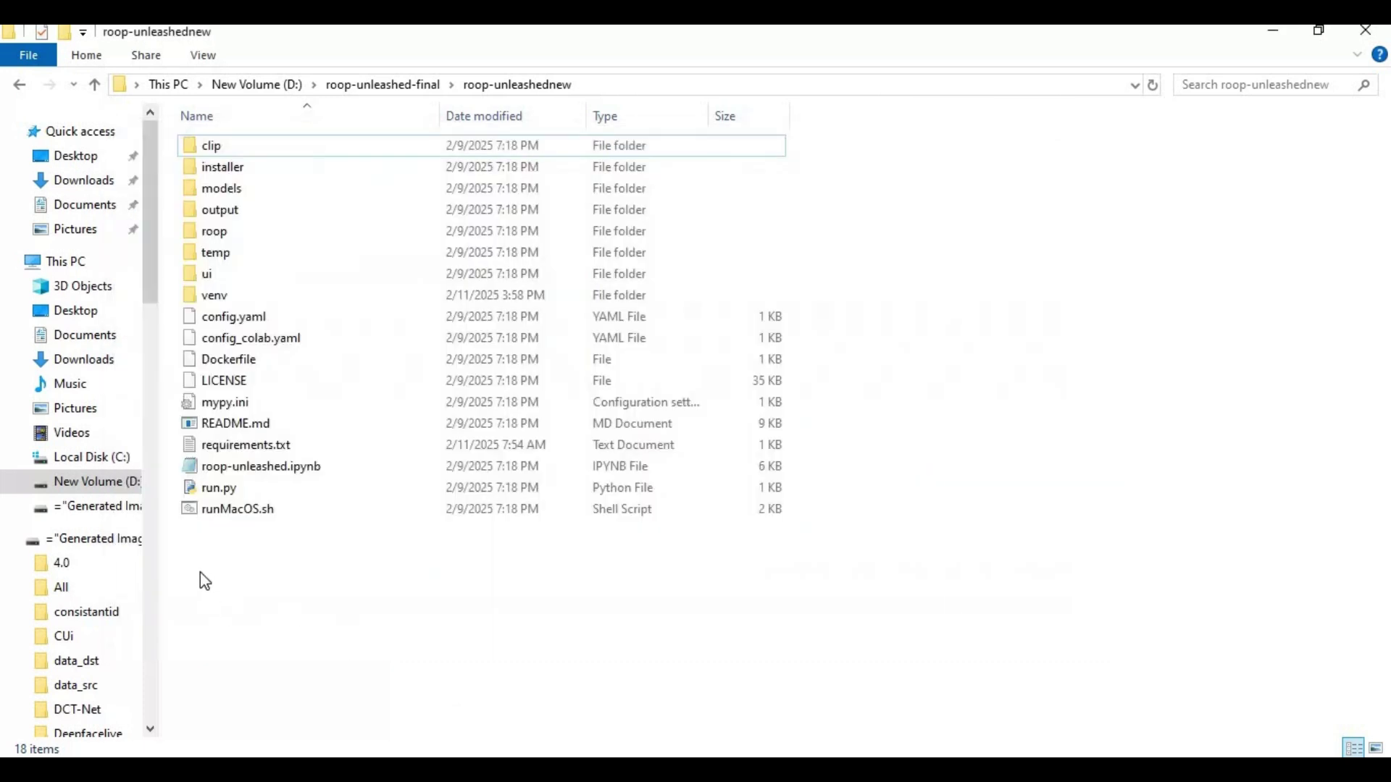
{"action": "double_click", "coordinate": [246, 447]}
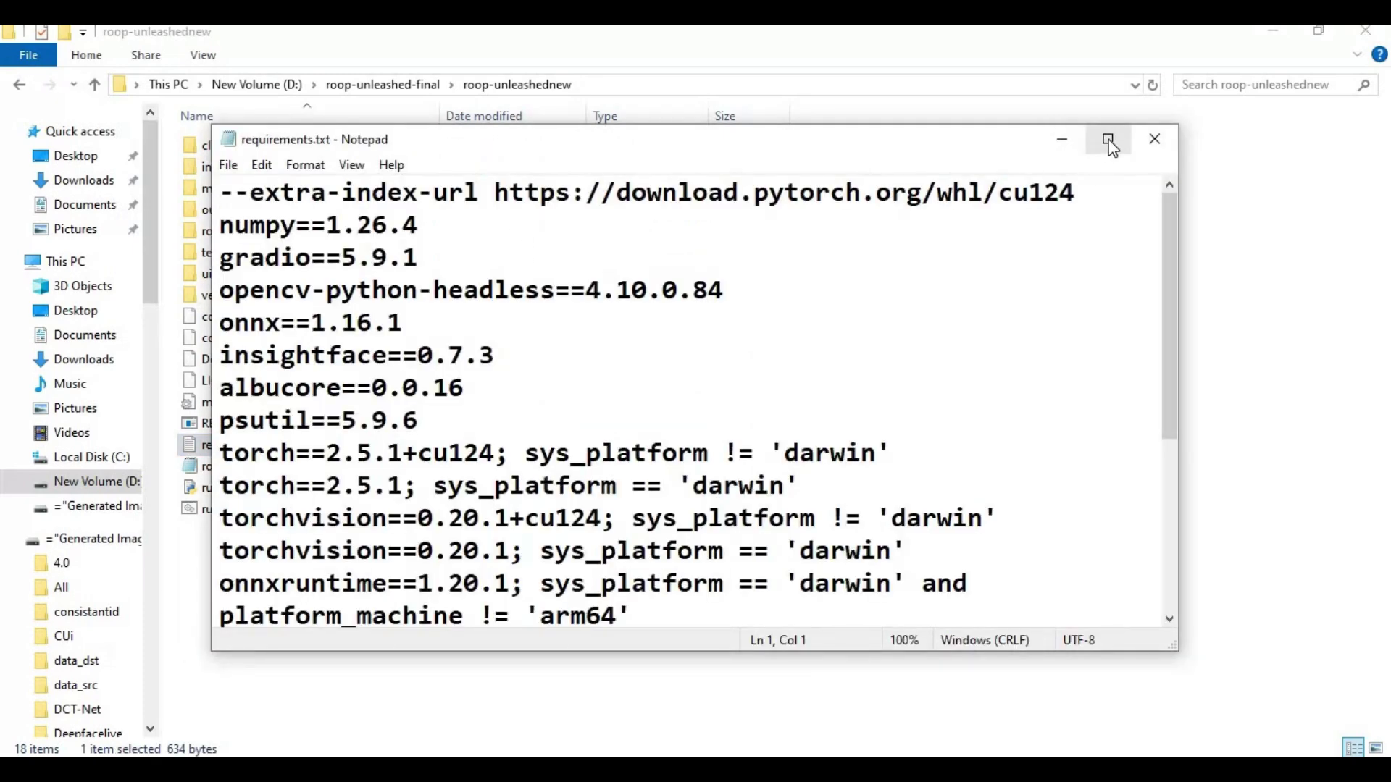
{"action": "left_click", "coordinate": [1108, 139]}
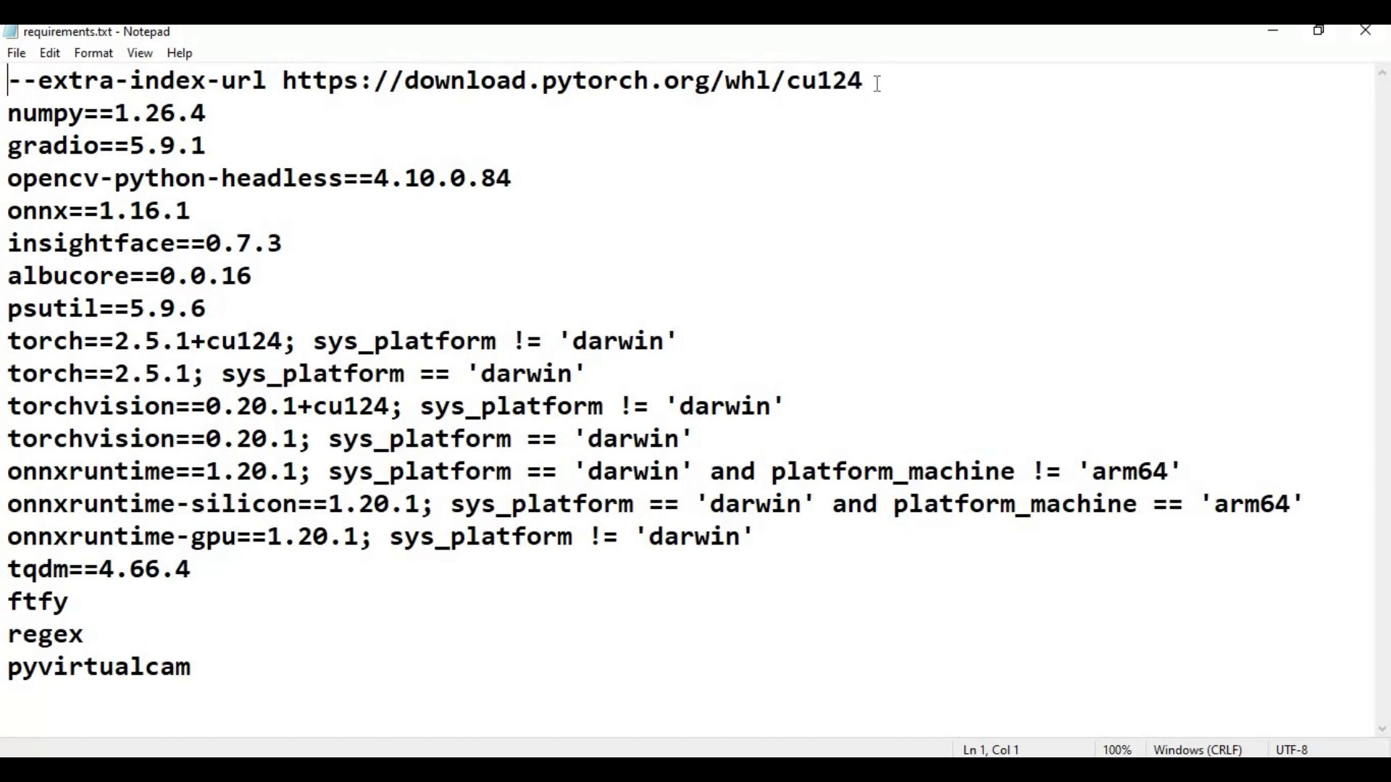
{"action": "left_click_drag", "start_coordinate": [865, 82], "coordinate": [4, 66]}
Step: Delete the extra index URL, torch/torchvision and three onnxruntime lines from requirements.txt
{"action": "key", "text": "Delete"}
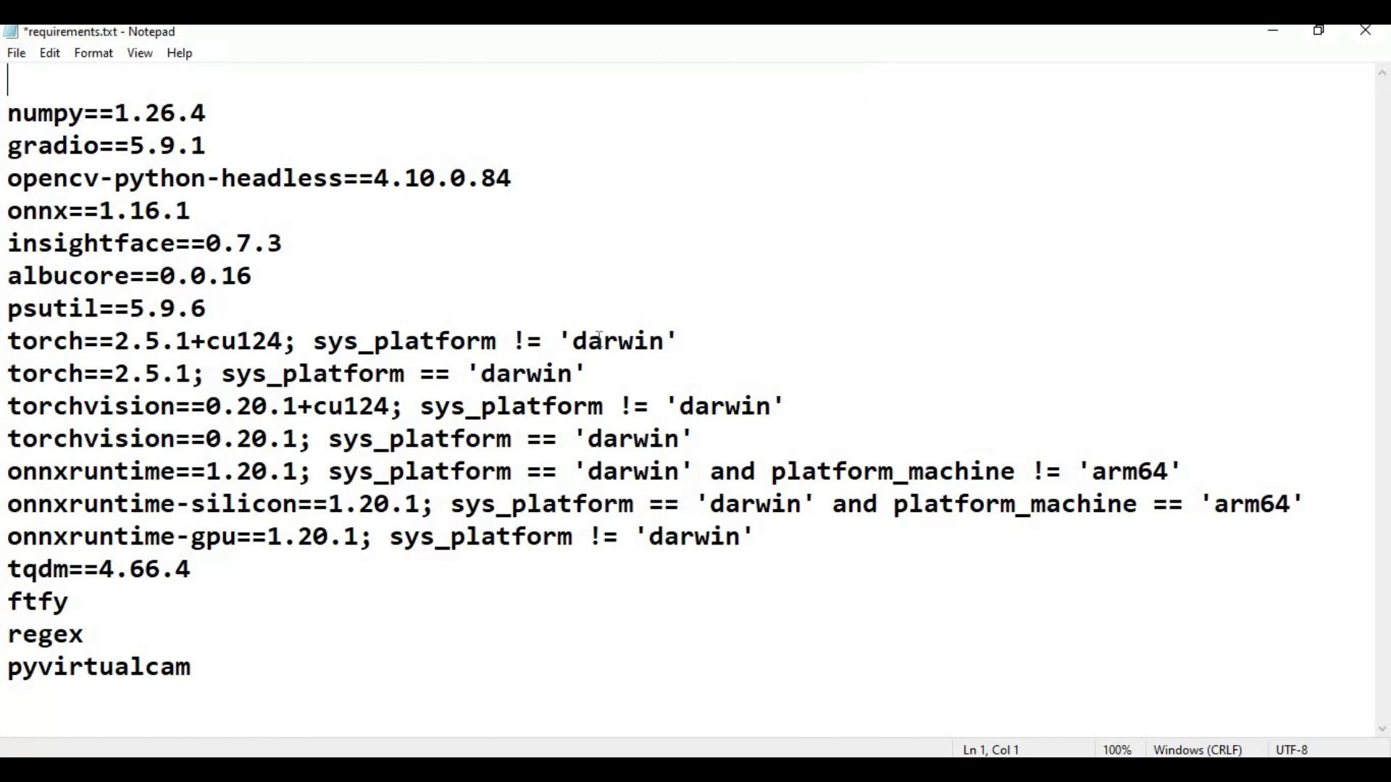
{"action": "left_click_drag", "start_coordinate": [681, 342], "coordinate": [3, 347]}
{"action": "left_click", "coordinate": [4, 384]}
{"action": "key", "text": "shift+Down"}
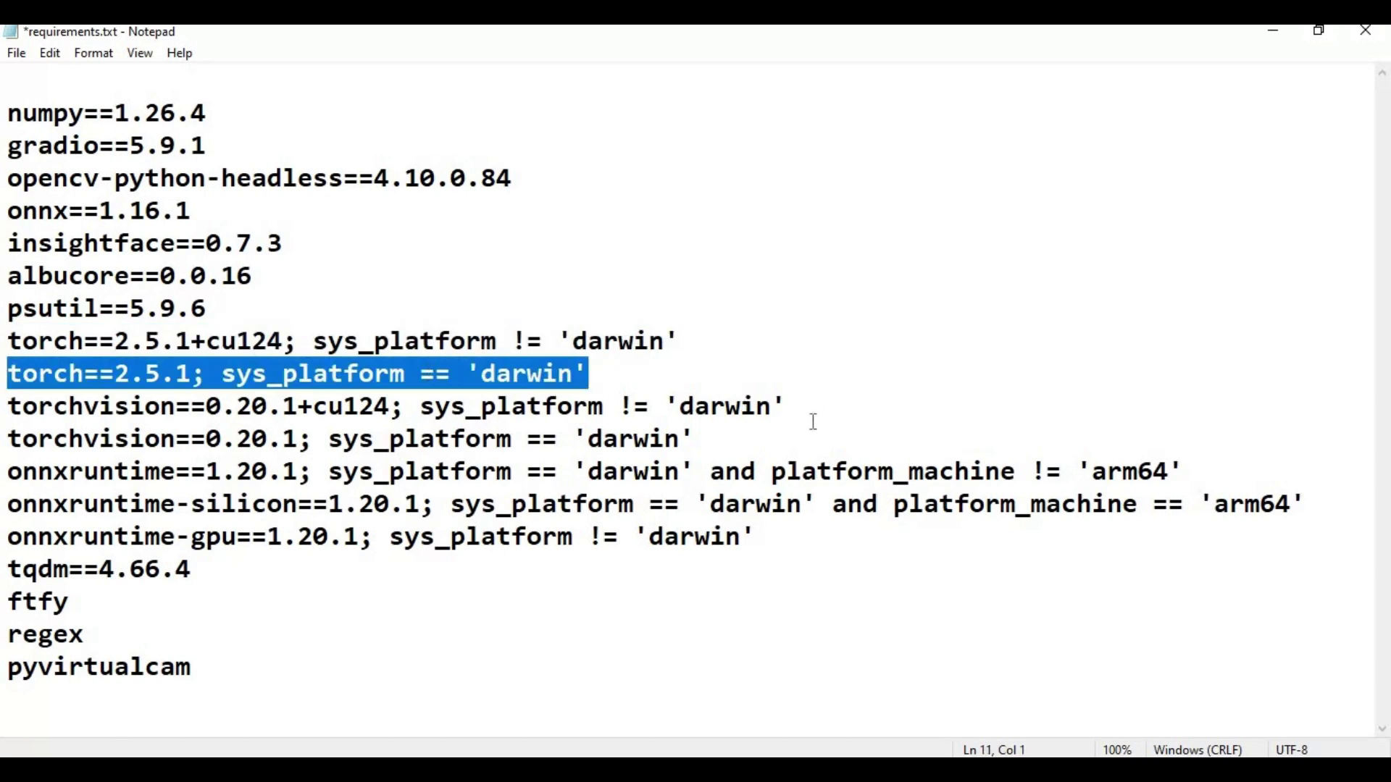
{"action": "left_click_drag", "start_coordinate": [721, 441], "coordinate": [69, 407]}
{"action": "left_click_drag", "start_coordinate": [17, 355], "coordinate": [8, 346]}
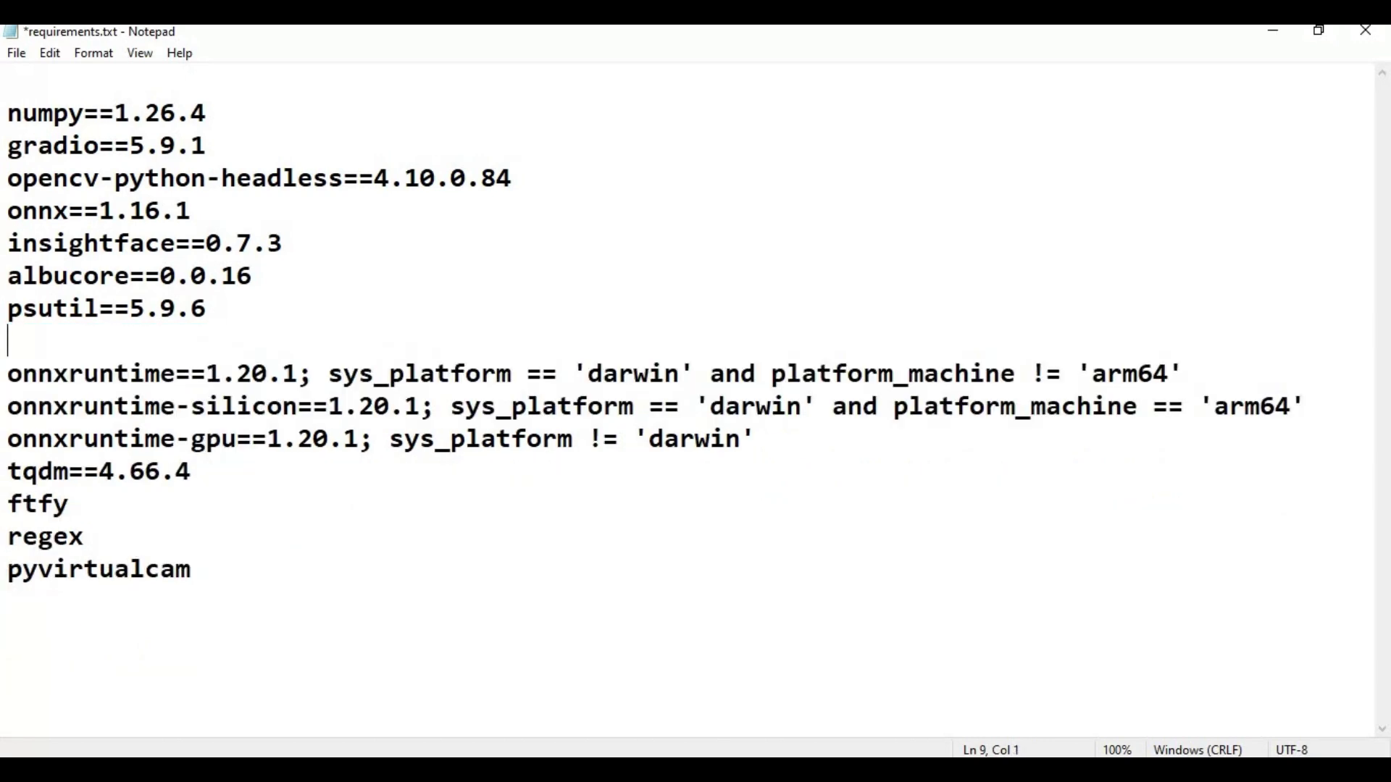
{"action": "key", "text": "BackSpace"}
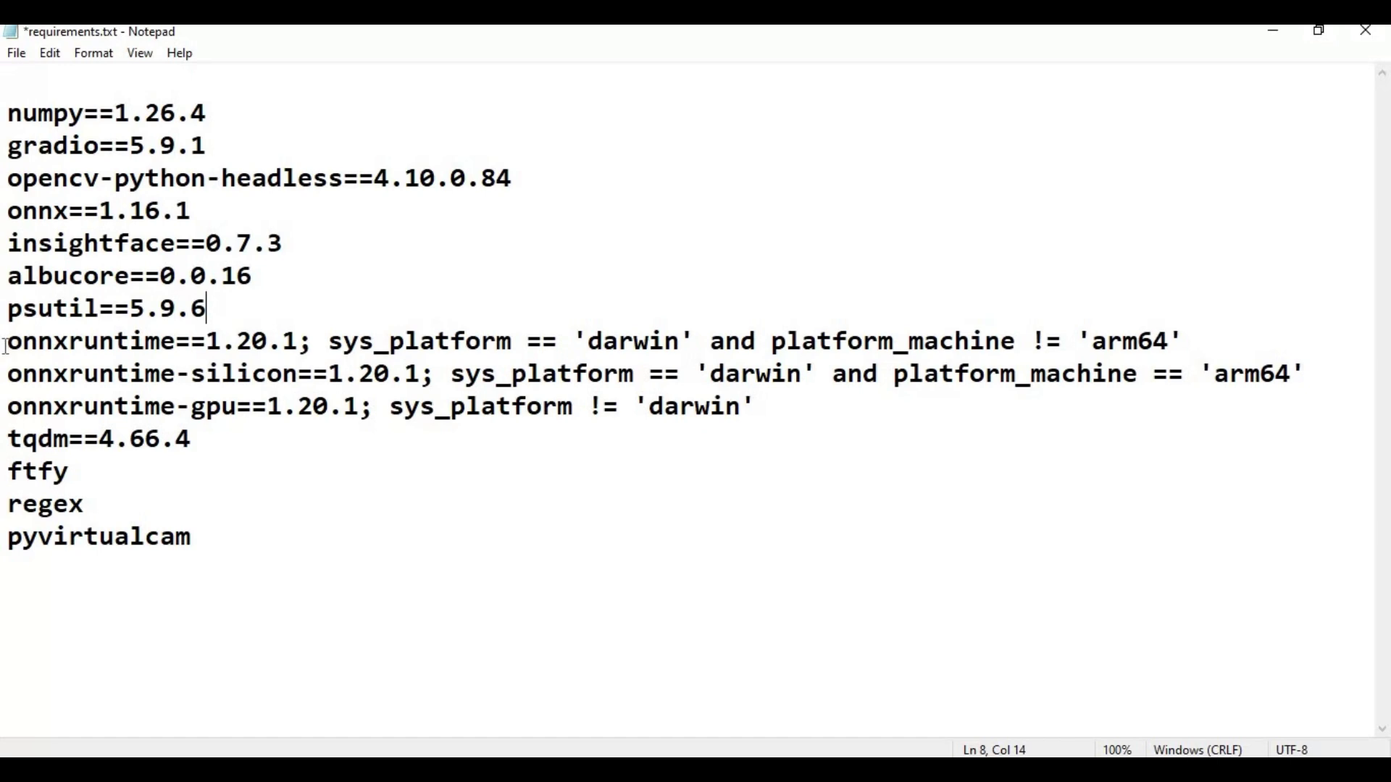
{"action": "left_click_drag", "start_coordinate": [11, 346], "coordinate": [770, 417]}
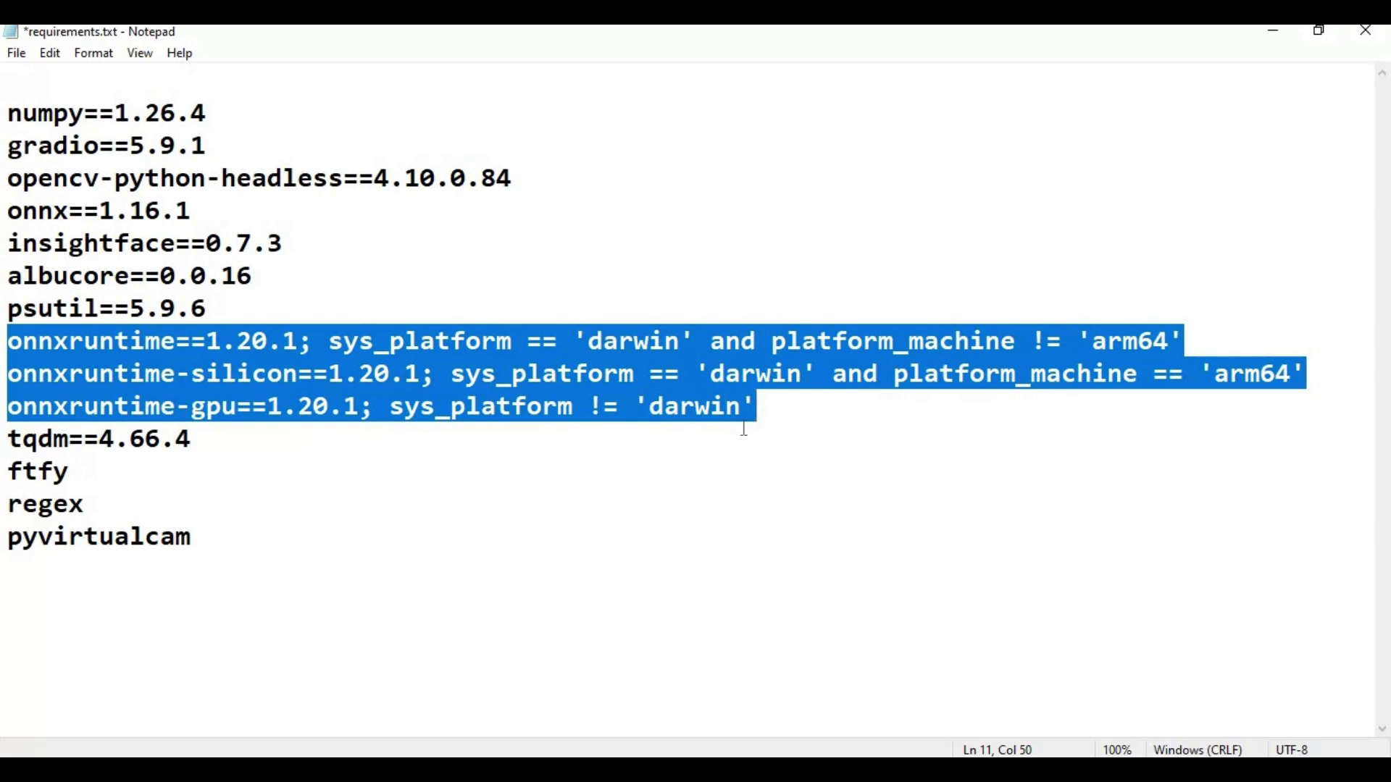
{"action": "key", "text": "Delete"}
{"action": "key", "text": "BackSpace"}
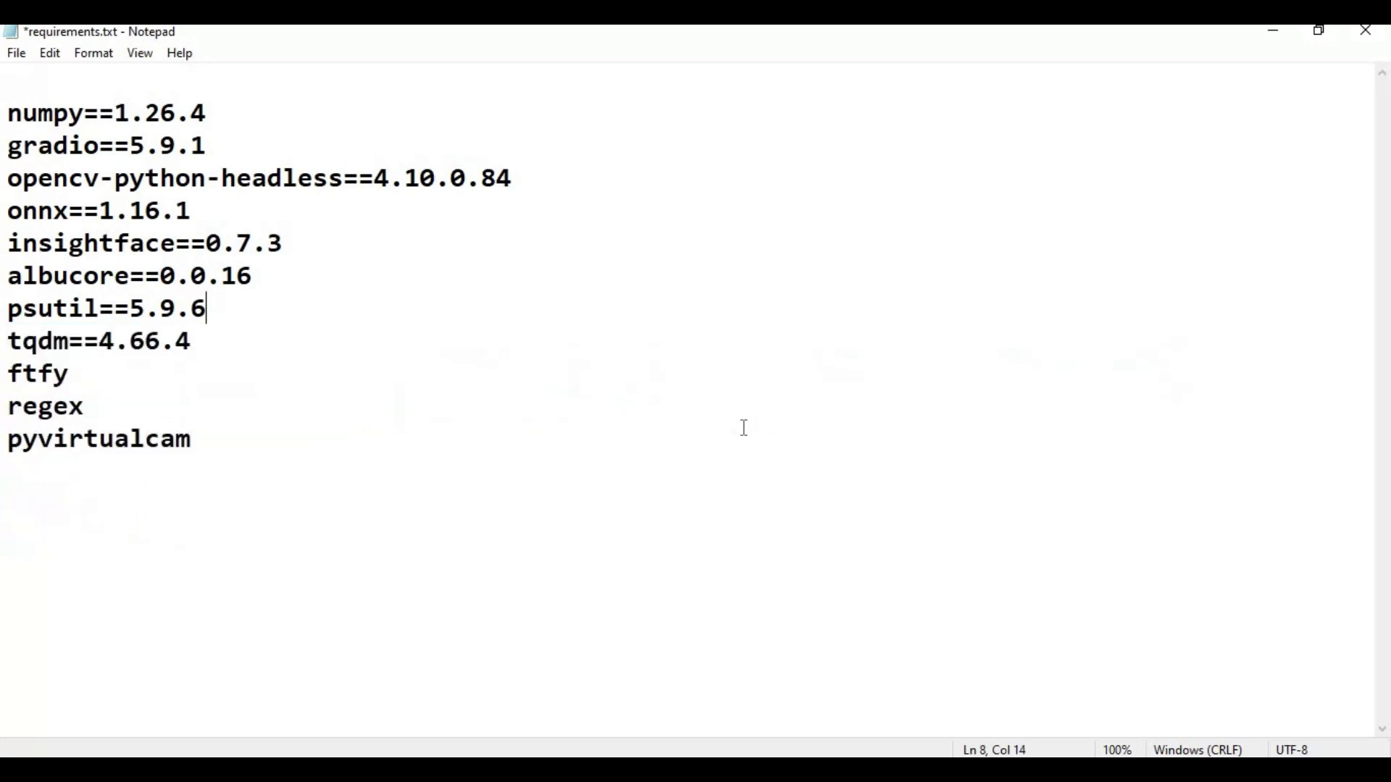
Step: Save the edited requirements.txt and close Notepad
{"action": "left_click", "coordinate": [22, 58]}
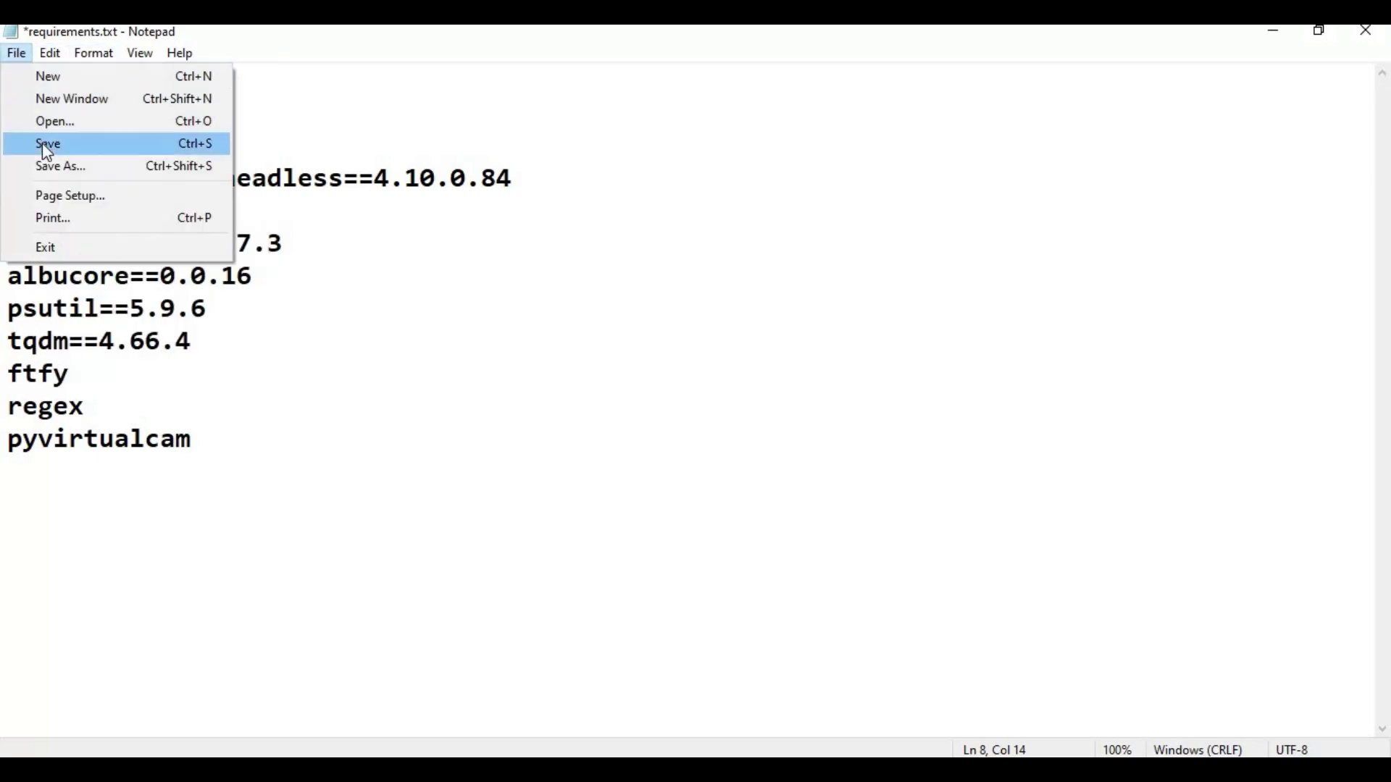
{"action": "left_click", "coordinate": [43, 143]}
{"action": "left_click", "coordinate": [1375, 43]}
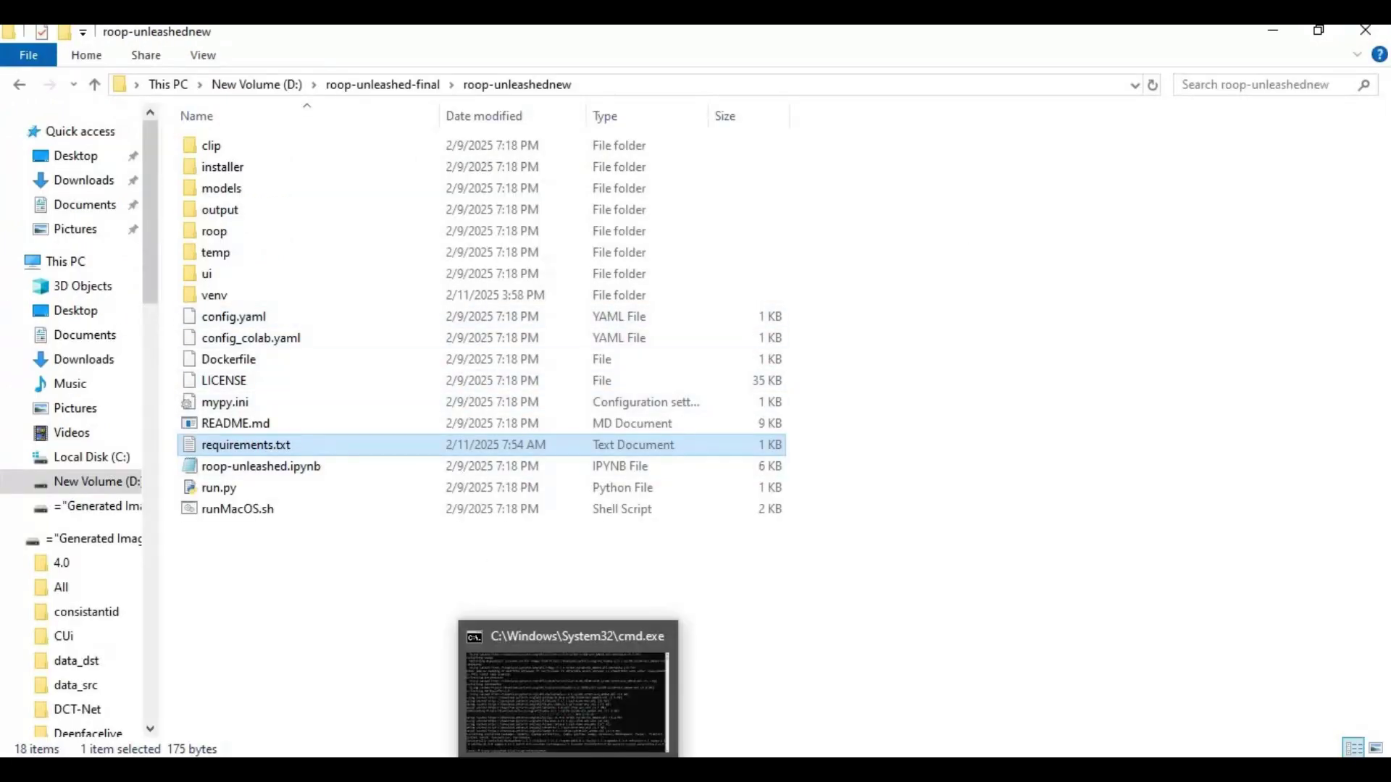
Step: Run pip install -r requirements.txt in Command Prompt
{"action": "left_click", "coordinate": [620, 697]}
{"action": "type", "text": "pip inst"}
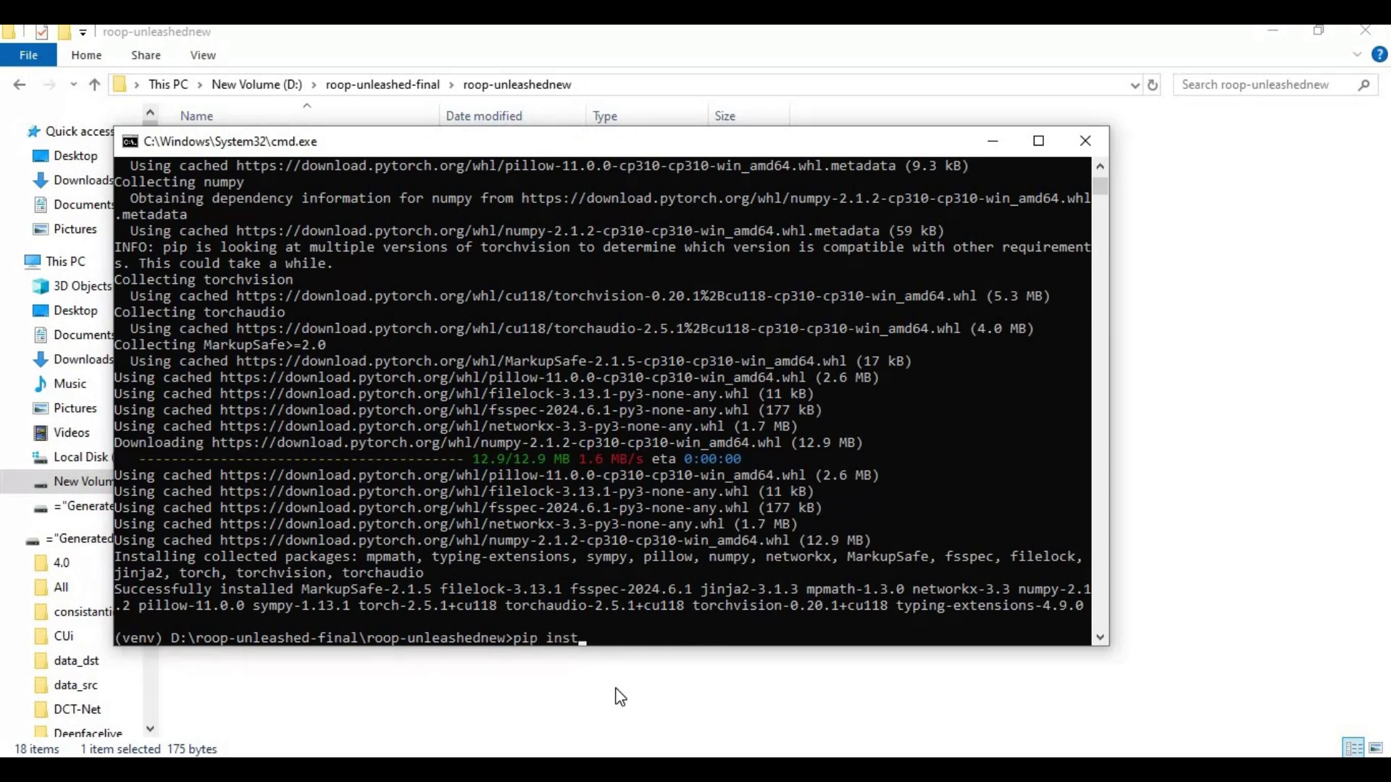
{"action": "type", "text": "all -r requirements.txt"}
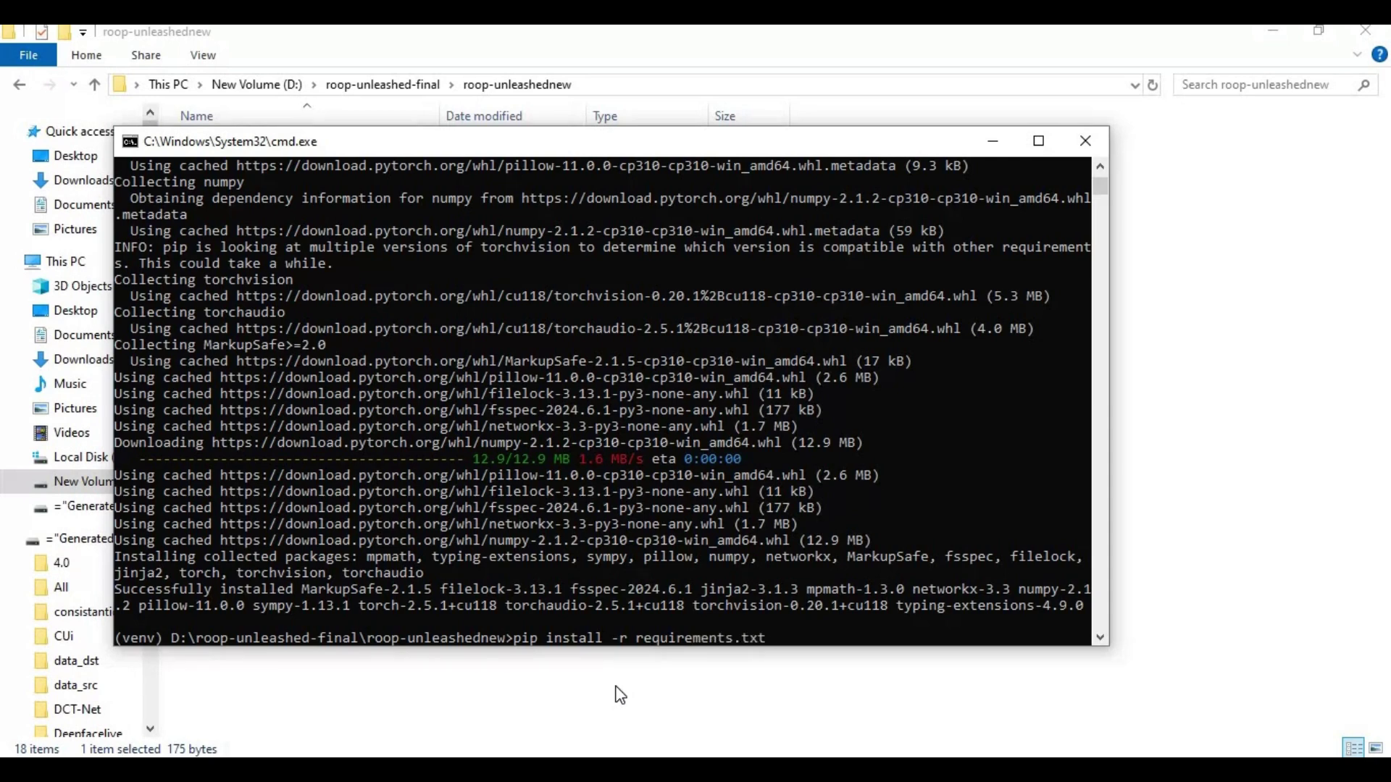
{"action": "key", "text": "Return"}
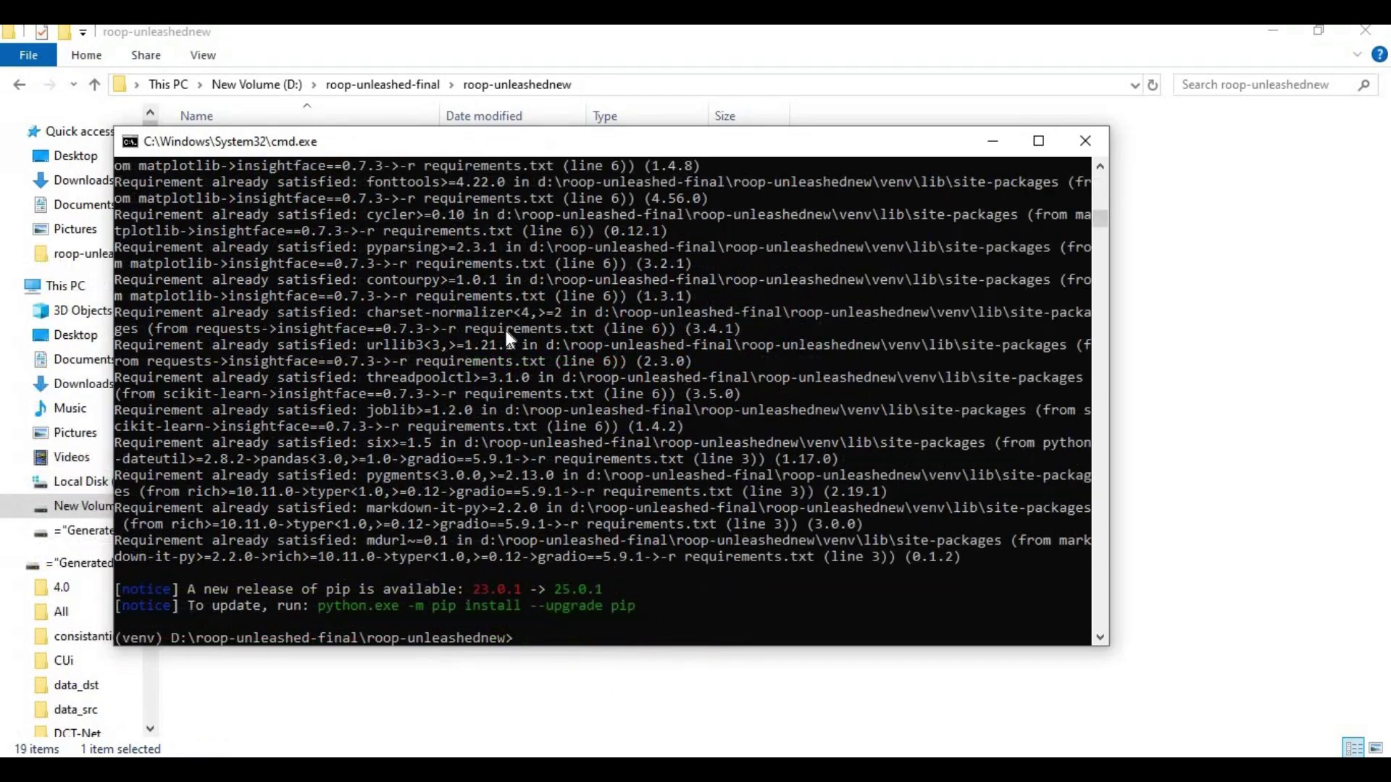
Step: Install onnxruntime-gpu==1.18.0 with pip
{"action": "type", "text": "pip install onnxruntime"}
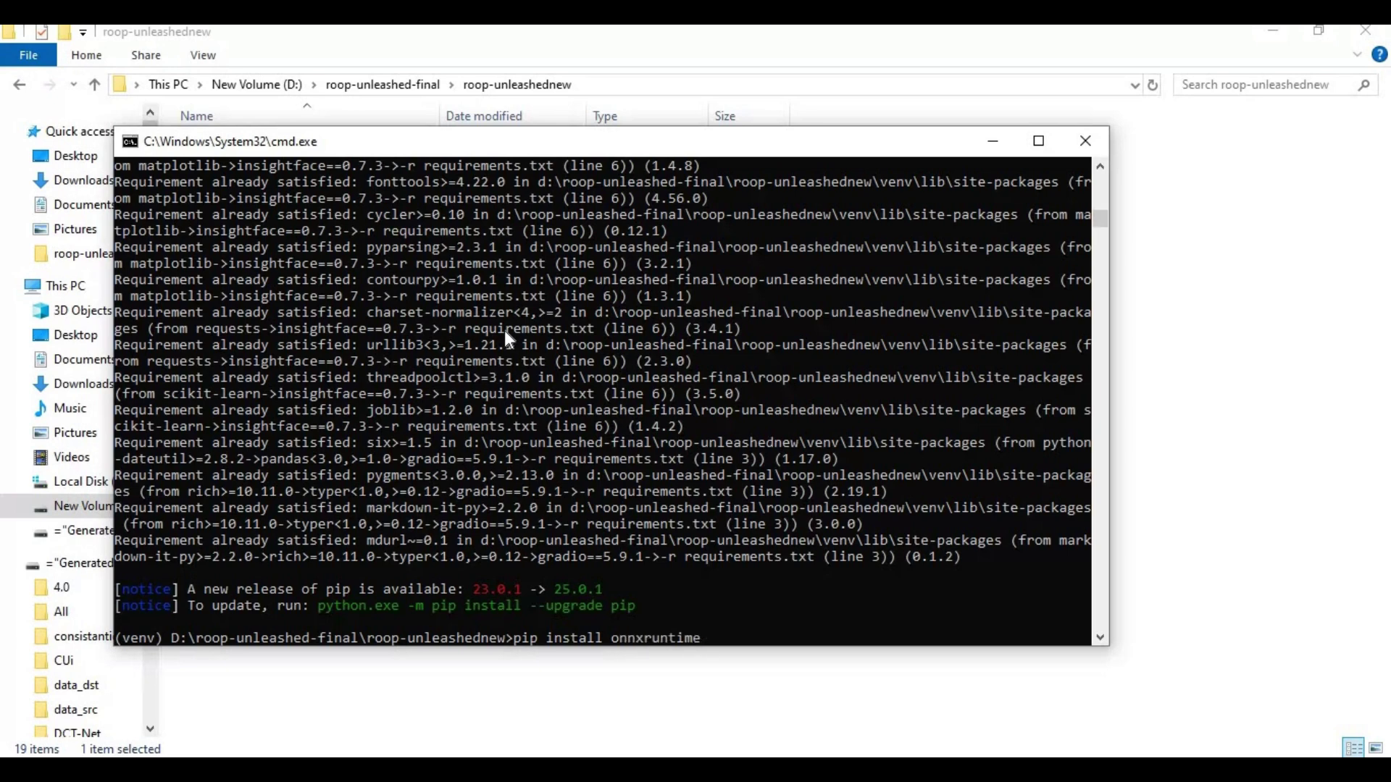
{"action": "key", "text": "BackSpace"}
{"action": "type", "text": "e-gpu==1.18.0"}
{"action": "key", "text": "Return"}
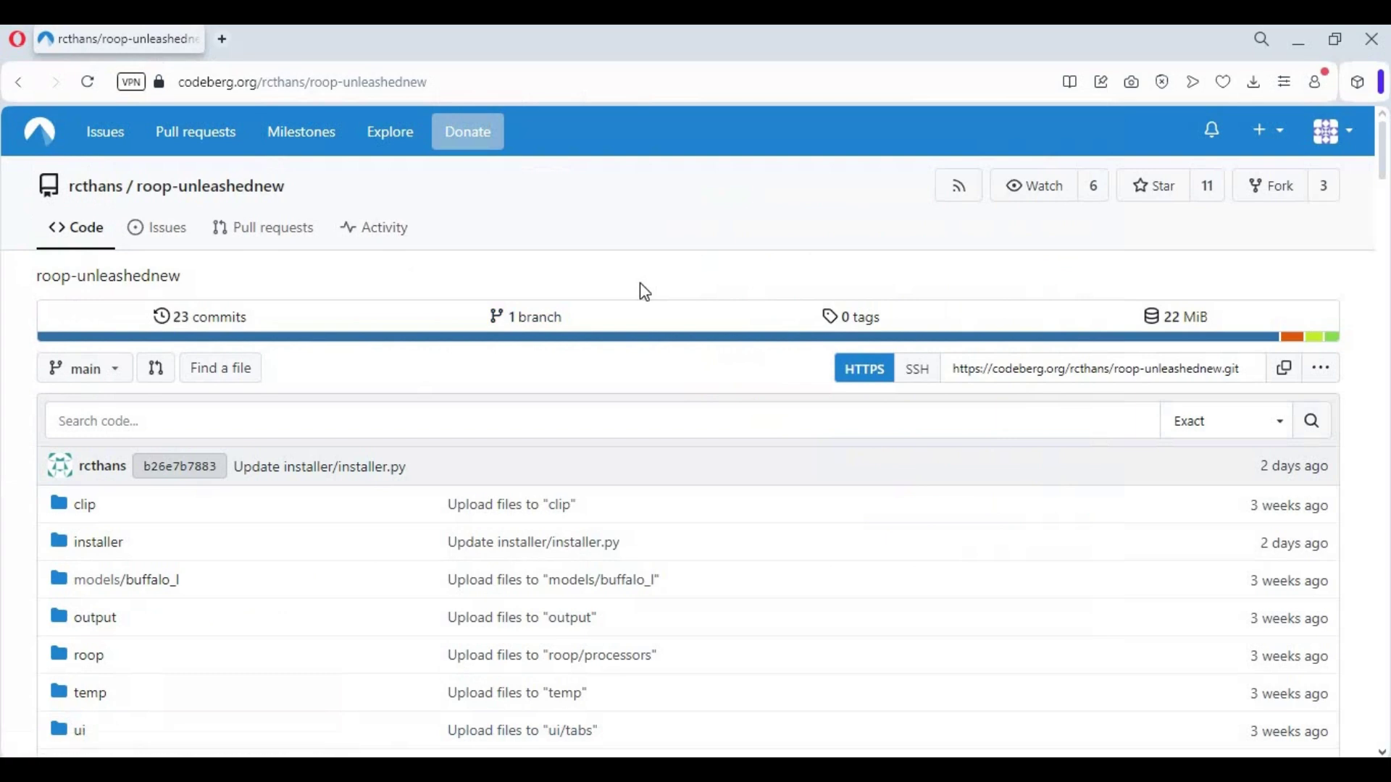
Step: Download models.zip from the README's Google Drive link, accepting the virus-scan warning
{"action": "scroll", "coordinate": [645, 326], "scroll_direction": "down", "scroll_amount": 10}
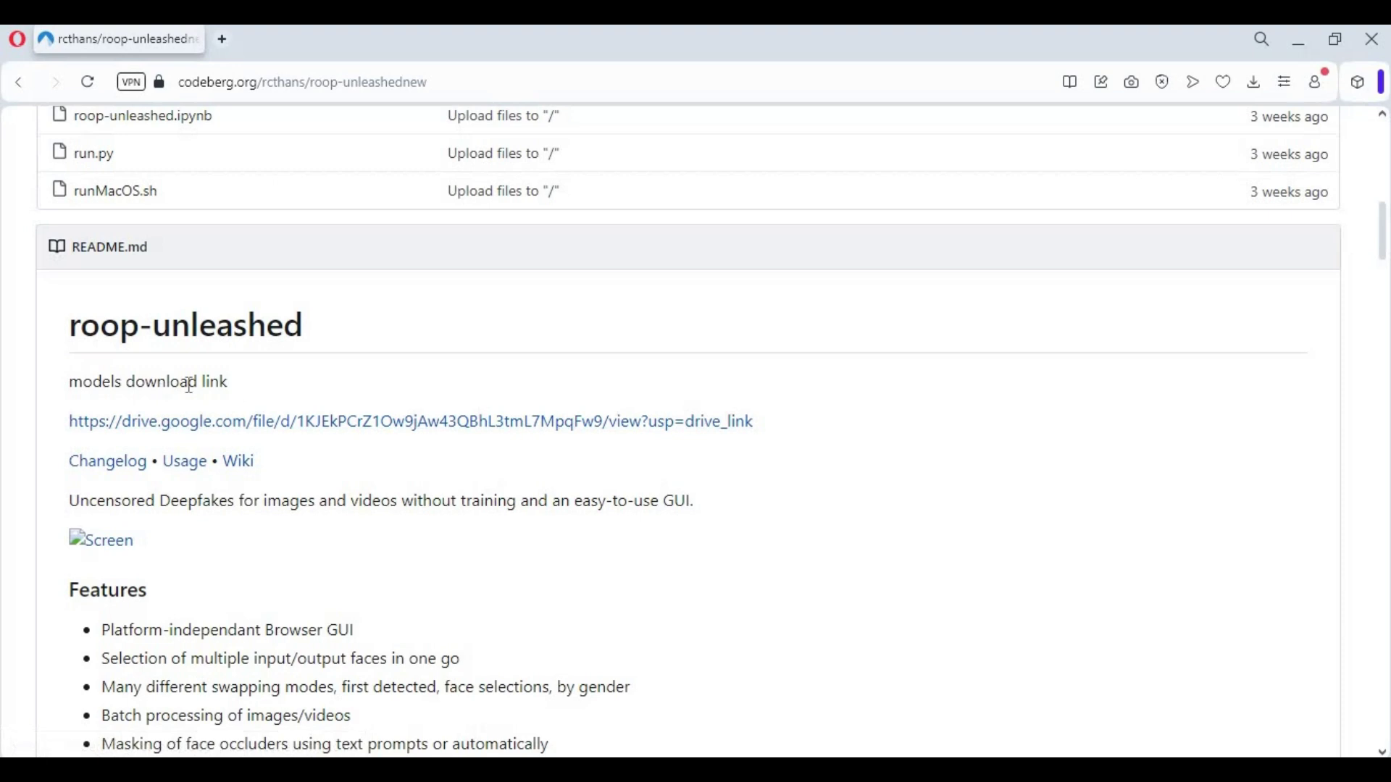
{"action": "left_click", "coordinate": [472, 426]}
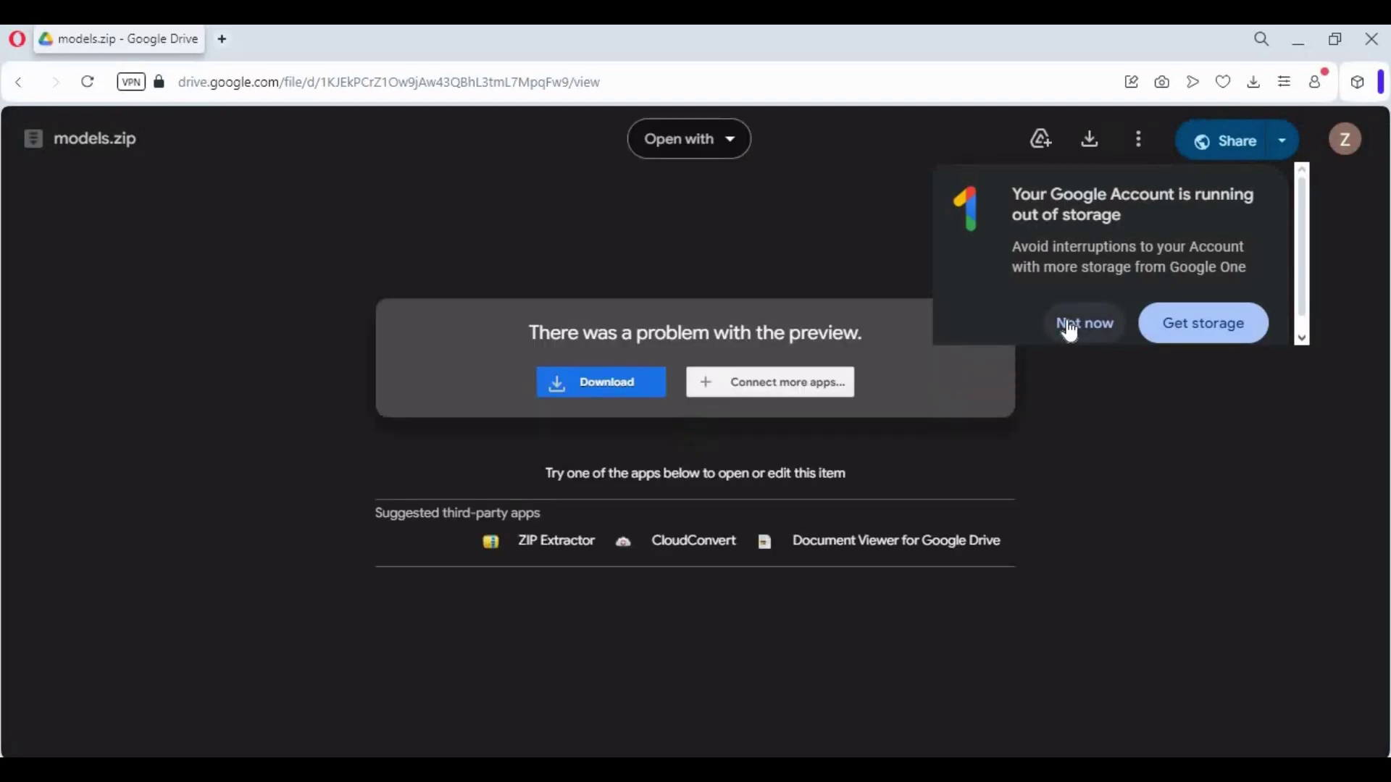
{"action": "left_click", "coordinate": [599, 389]}
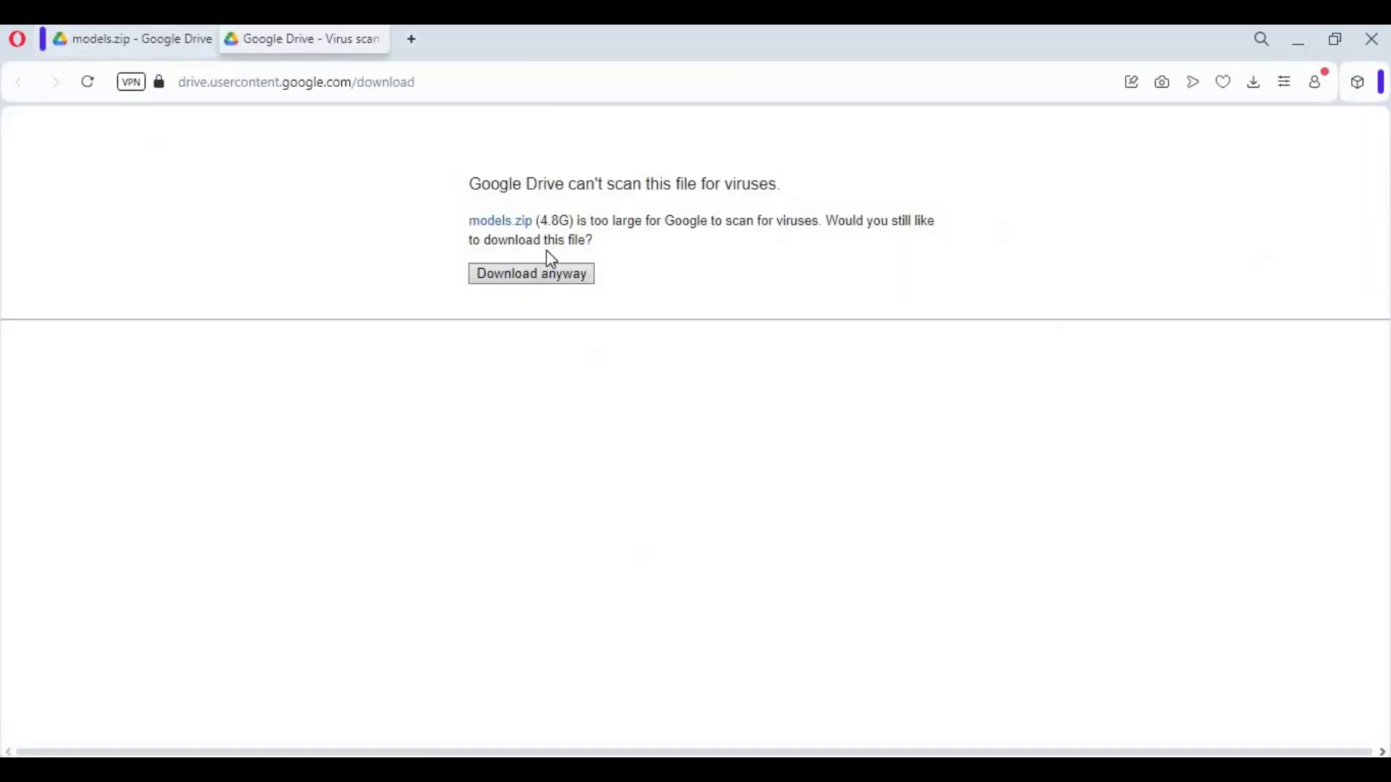
{"action": "left_click", "coordinate": [545, 282]}
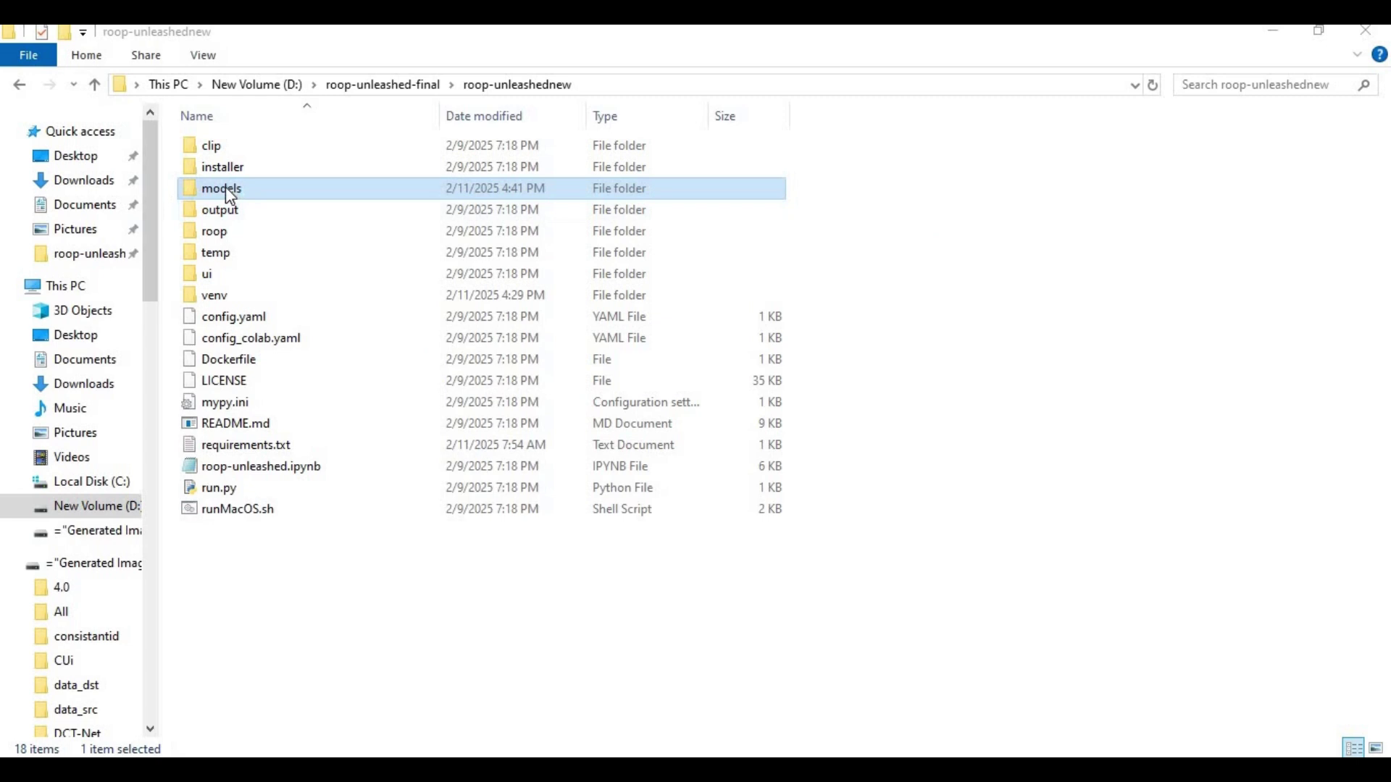
Step: Browse the models and Frame folders, go back to roop-unleashednew, and restore Command Prompt
{"action": "double_click", "coordinate": [224, 181]}
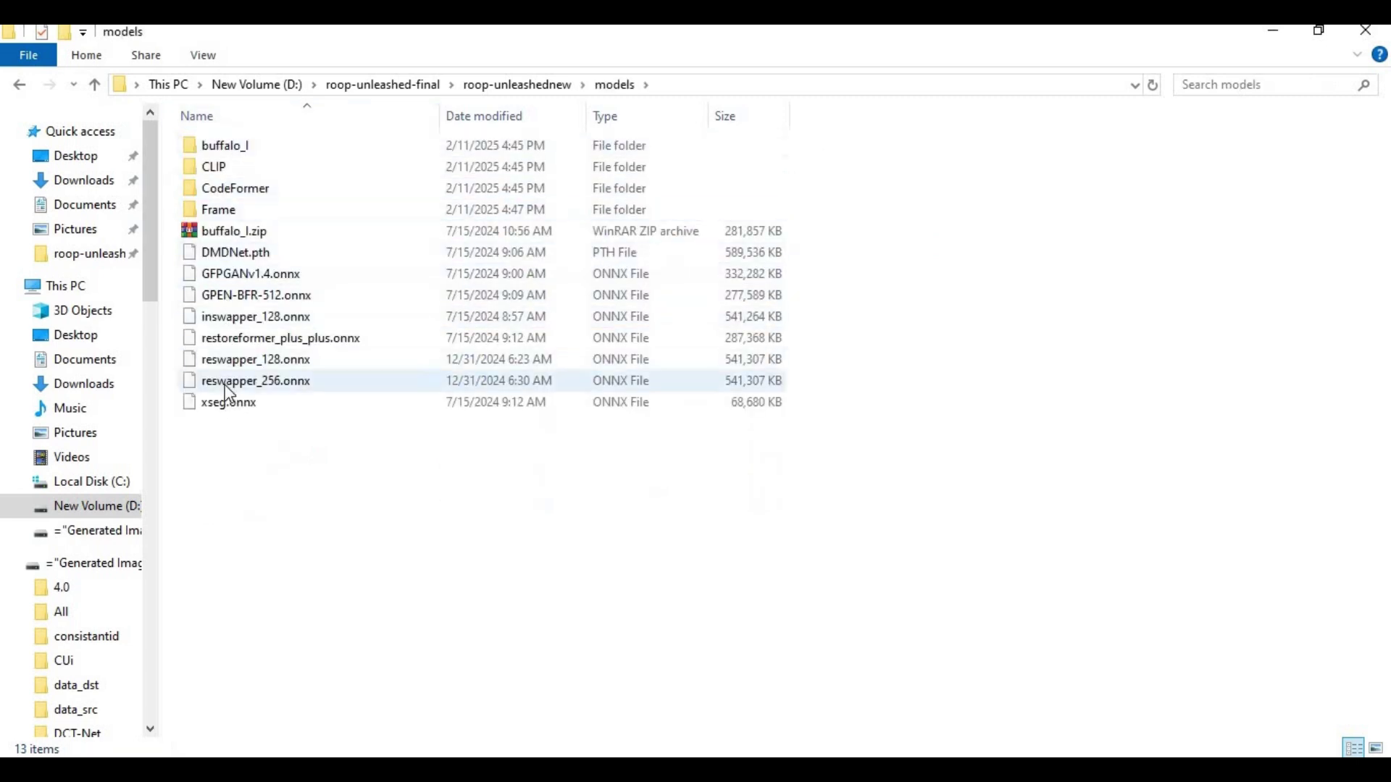
{"action": "double_click", "coordinate": [224, 212]}
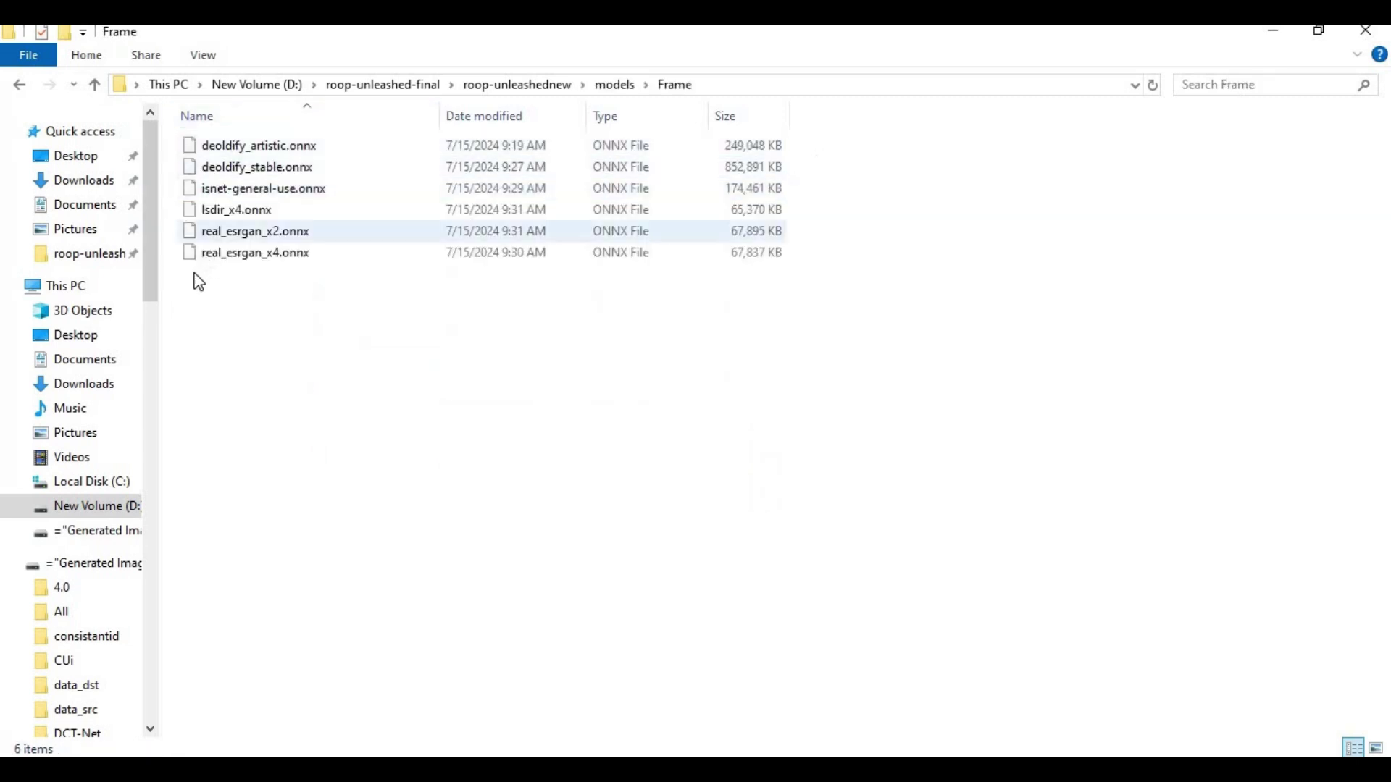
{"action": "left_click", "coordinate": [95, 84]}
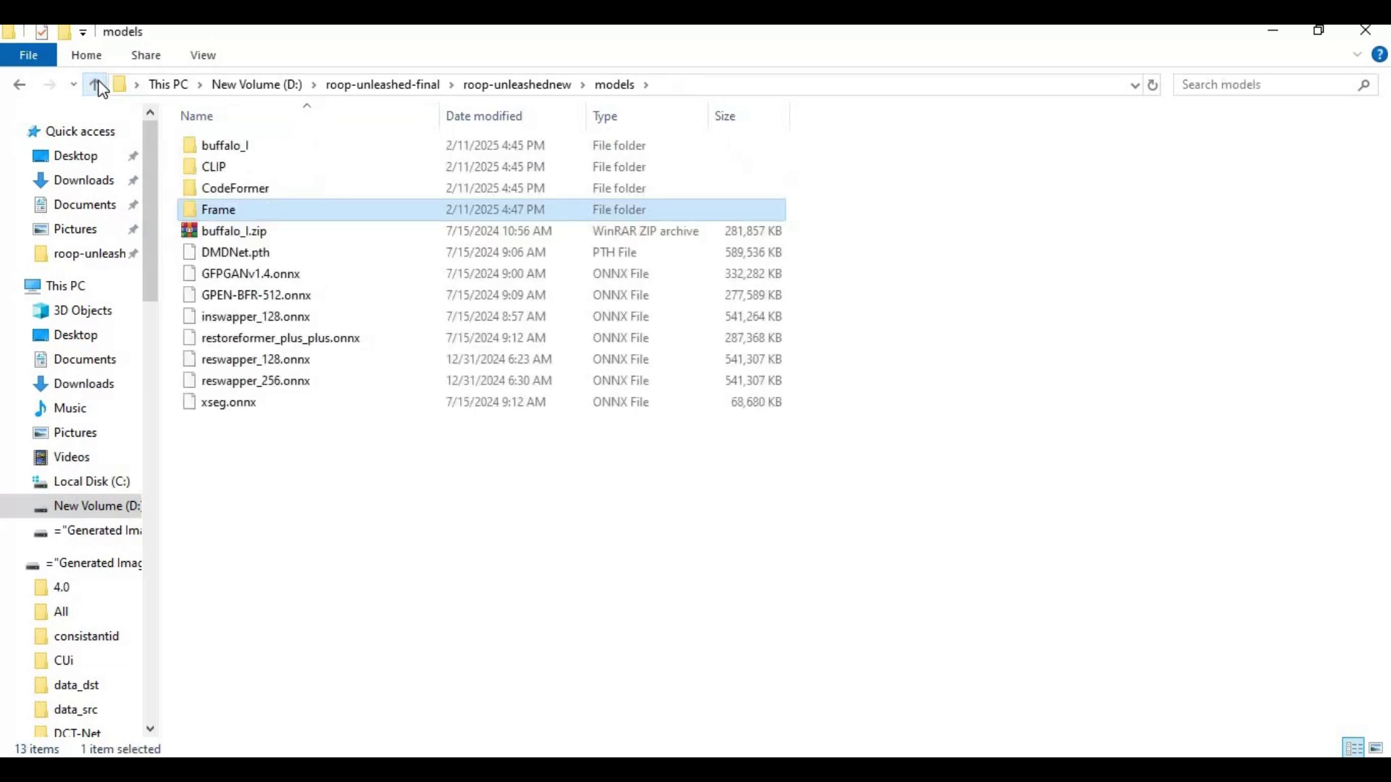
{"action": "left_click", "coordinate": [95, 84]}
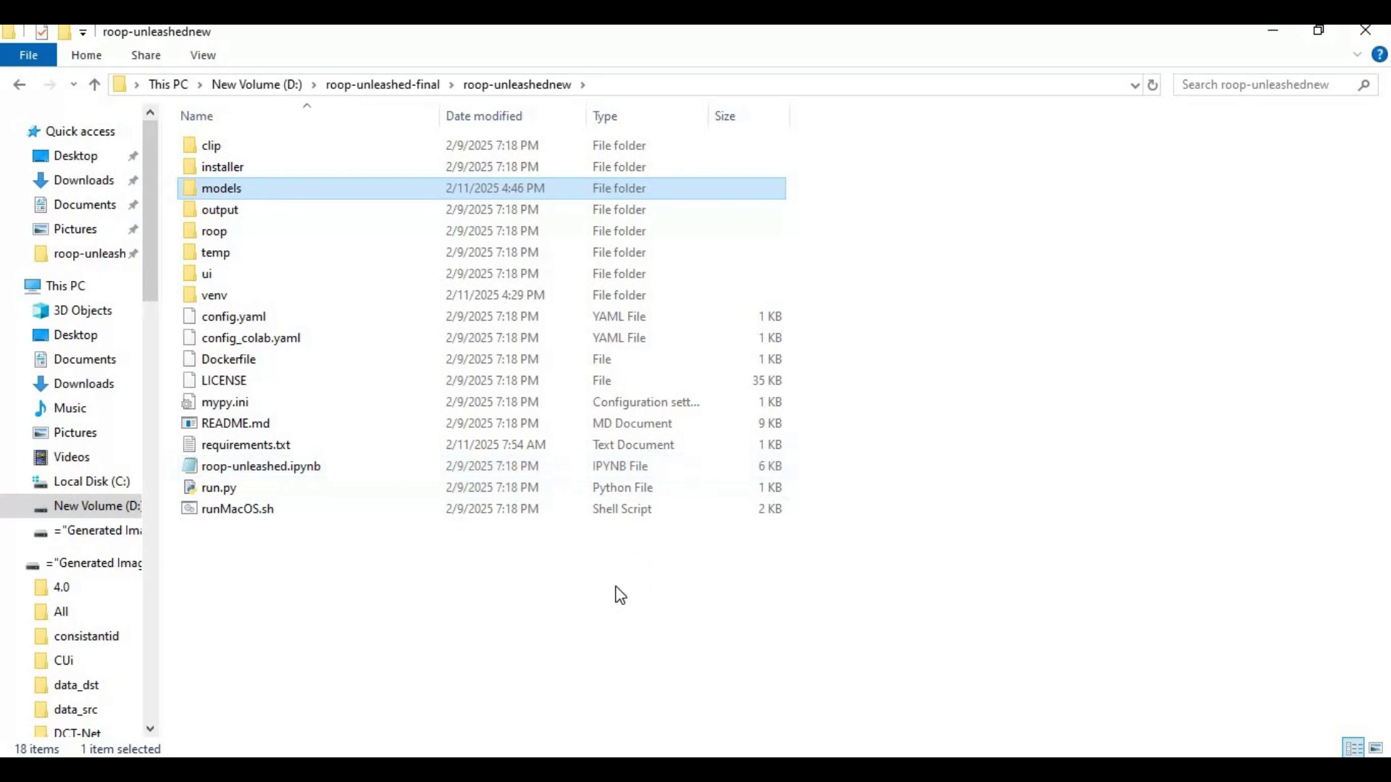
{"action": "left_click", "coordinate": [594, 769]}
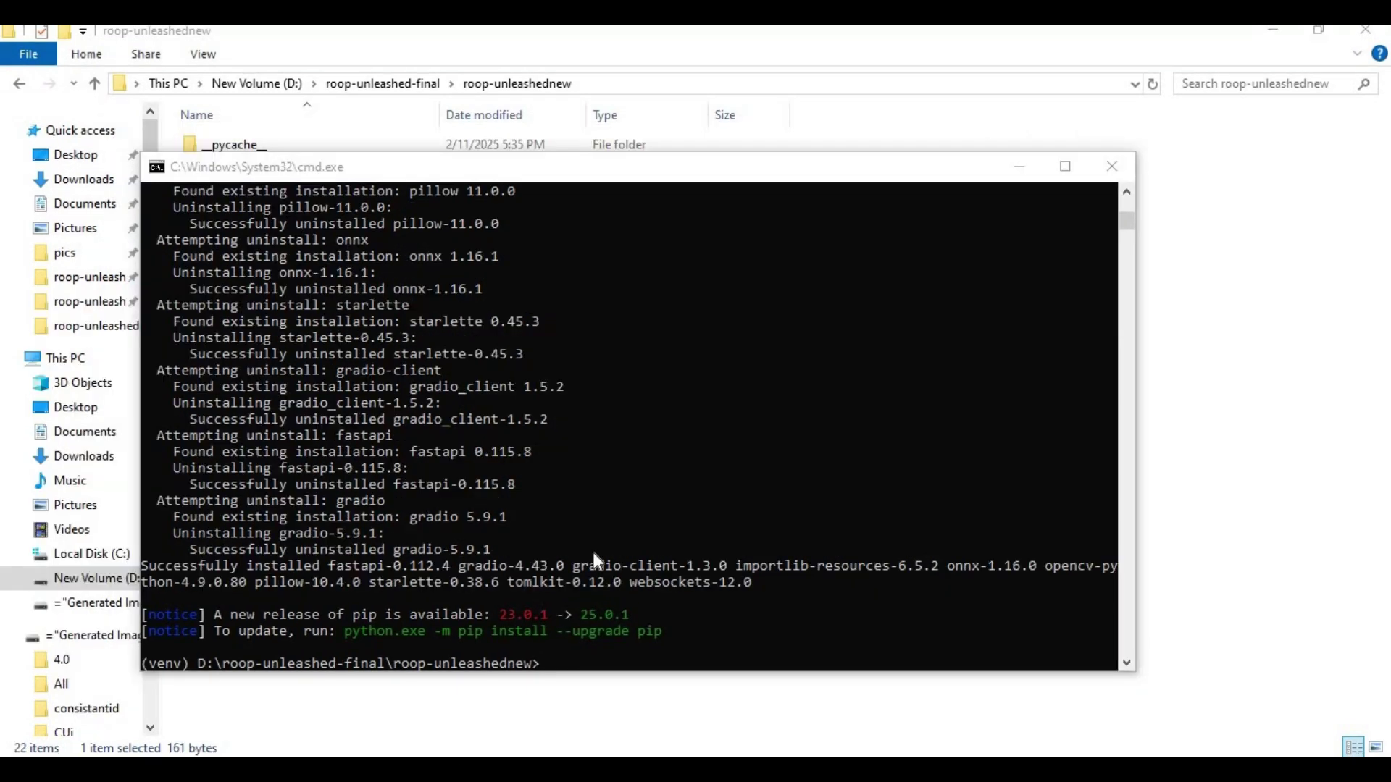
{"action": "left_click", "coordinate": [578, 675]}
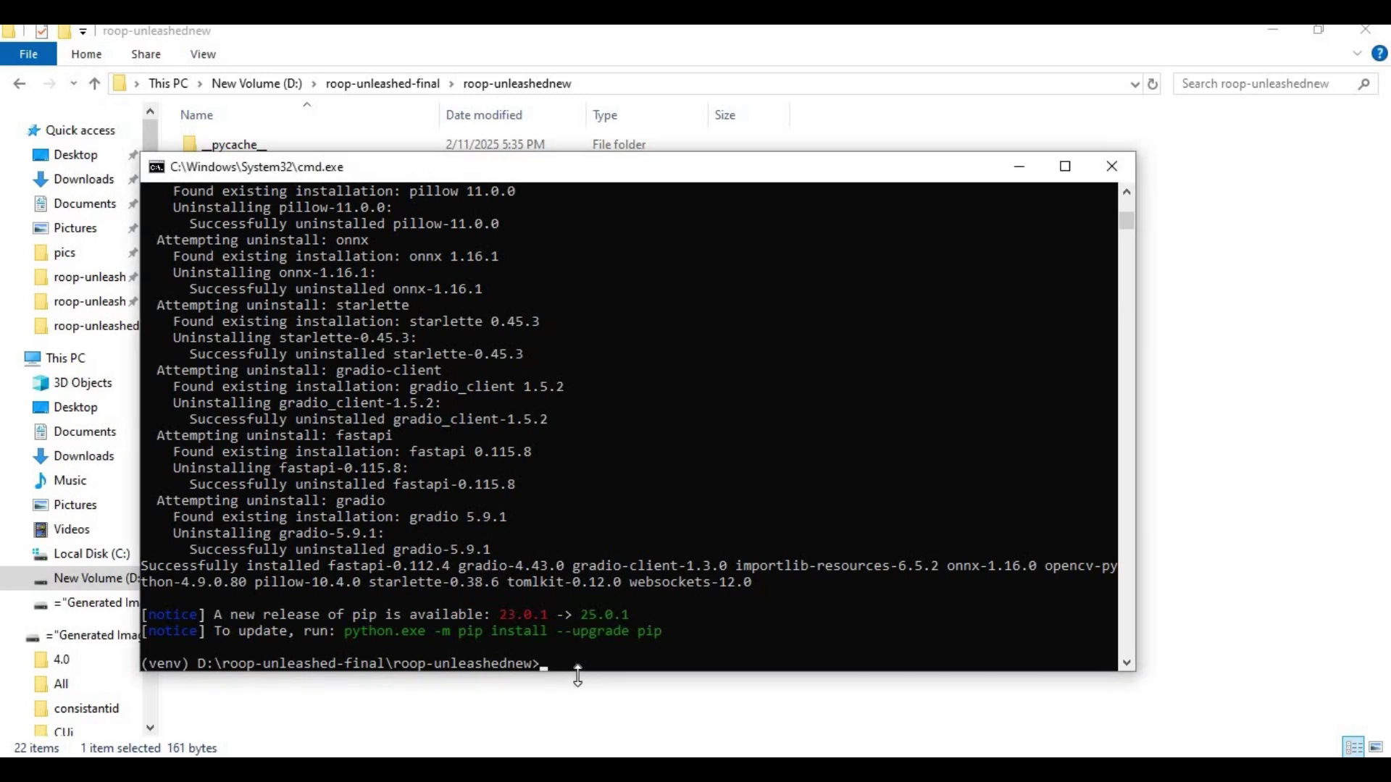
{"action": "type", "text": "python run."}
{"action": "type", "text": "py"}
{"action": "key", "text": "Return"}
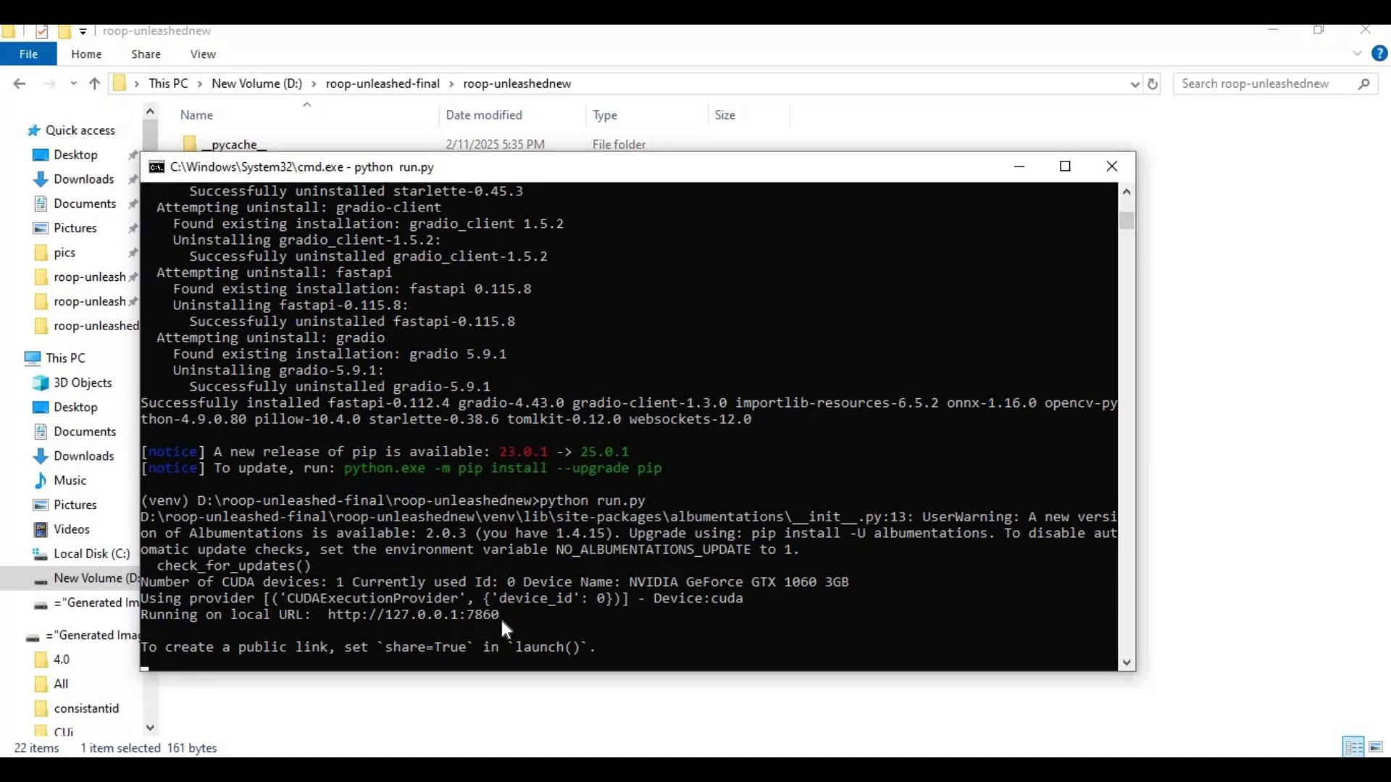
{"action": "left_click_drag", "start_coordinate": [500, 615], "coordinate": [320, 617]}
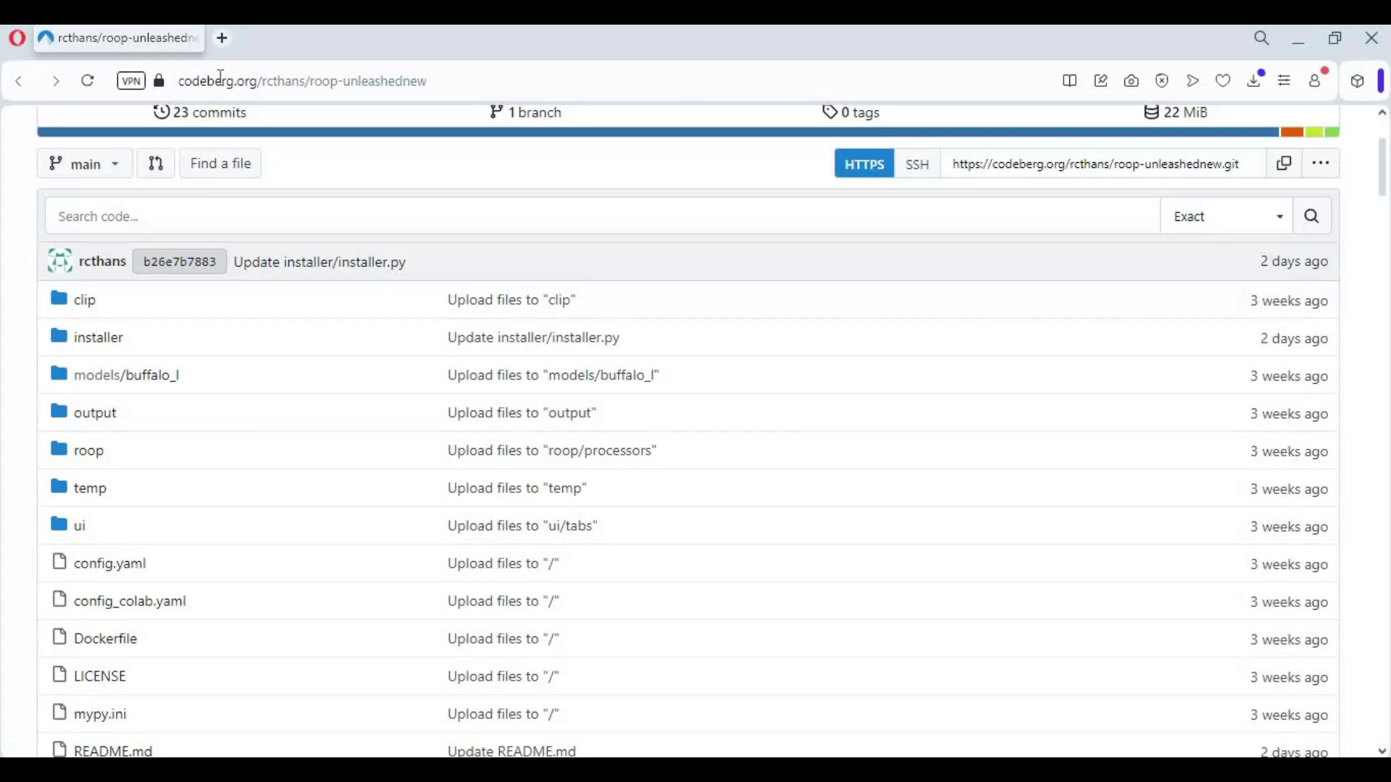
{"action": "left_click", "coordinate": [220, 37]}
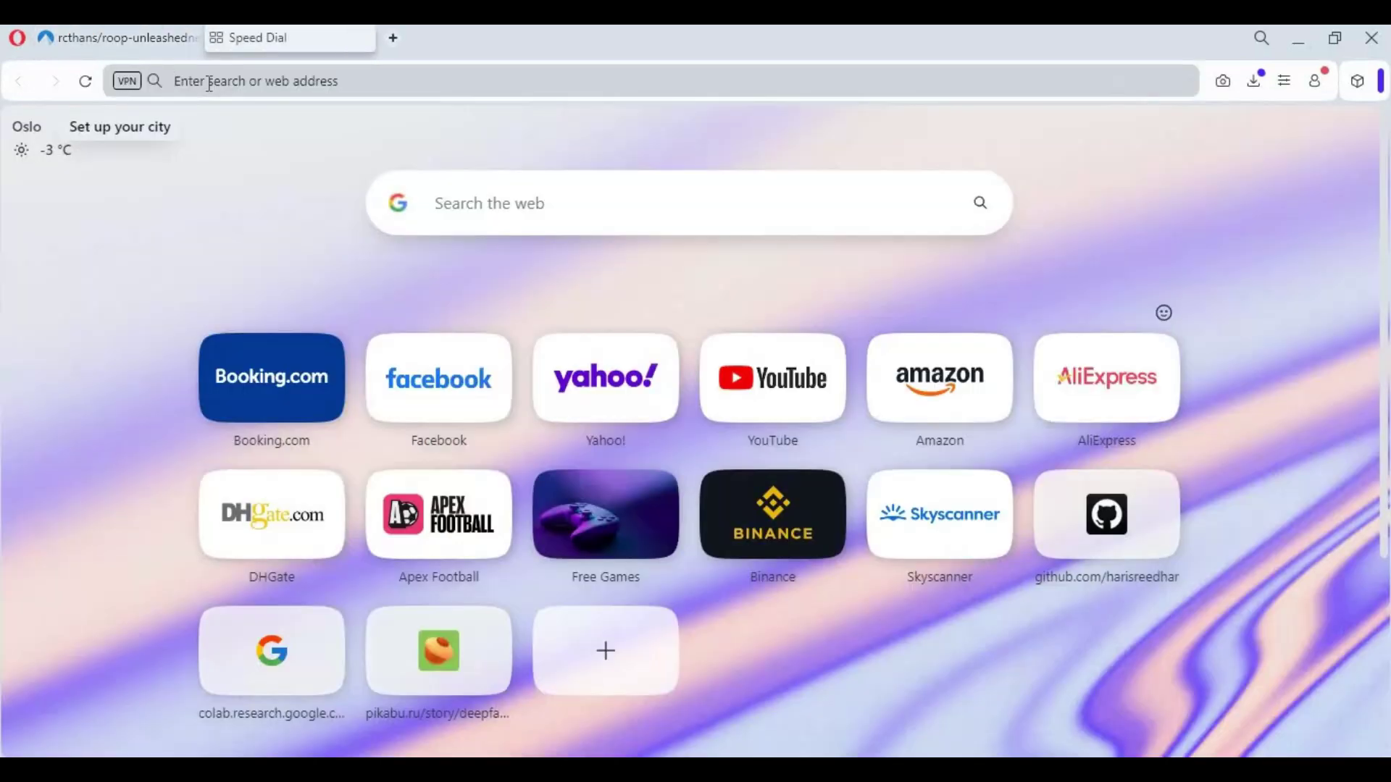
{"action": "type", "text": "http://127.0.0.1:7860"}
{"action": "key", "text": "Return"}
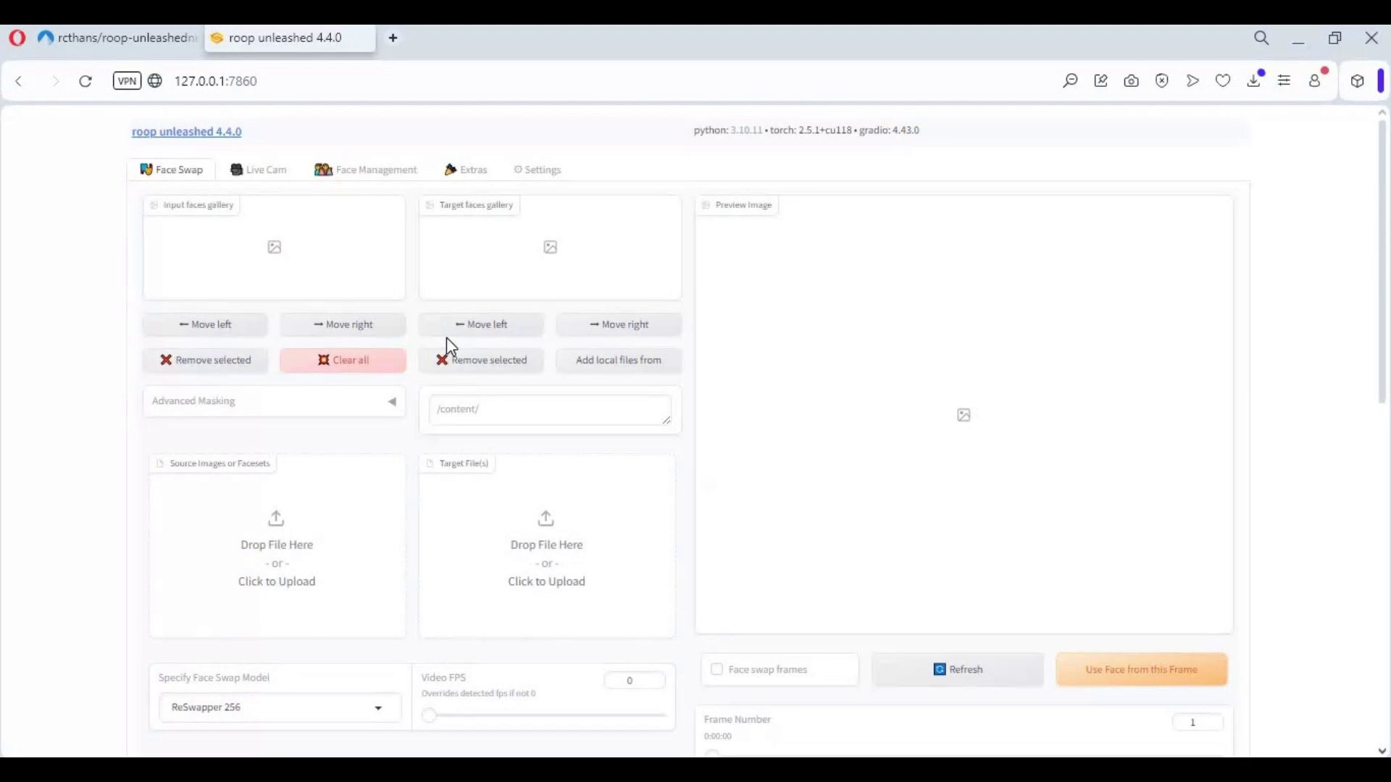
{"action": "scroll", "coordinate": [446, 338], "scroll_direction": "down", "scroll_amount": 10}
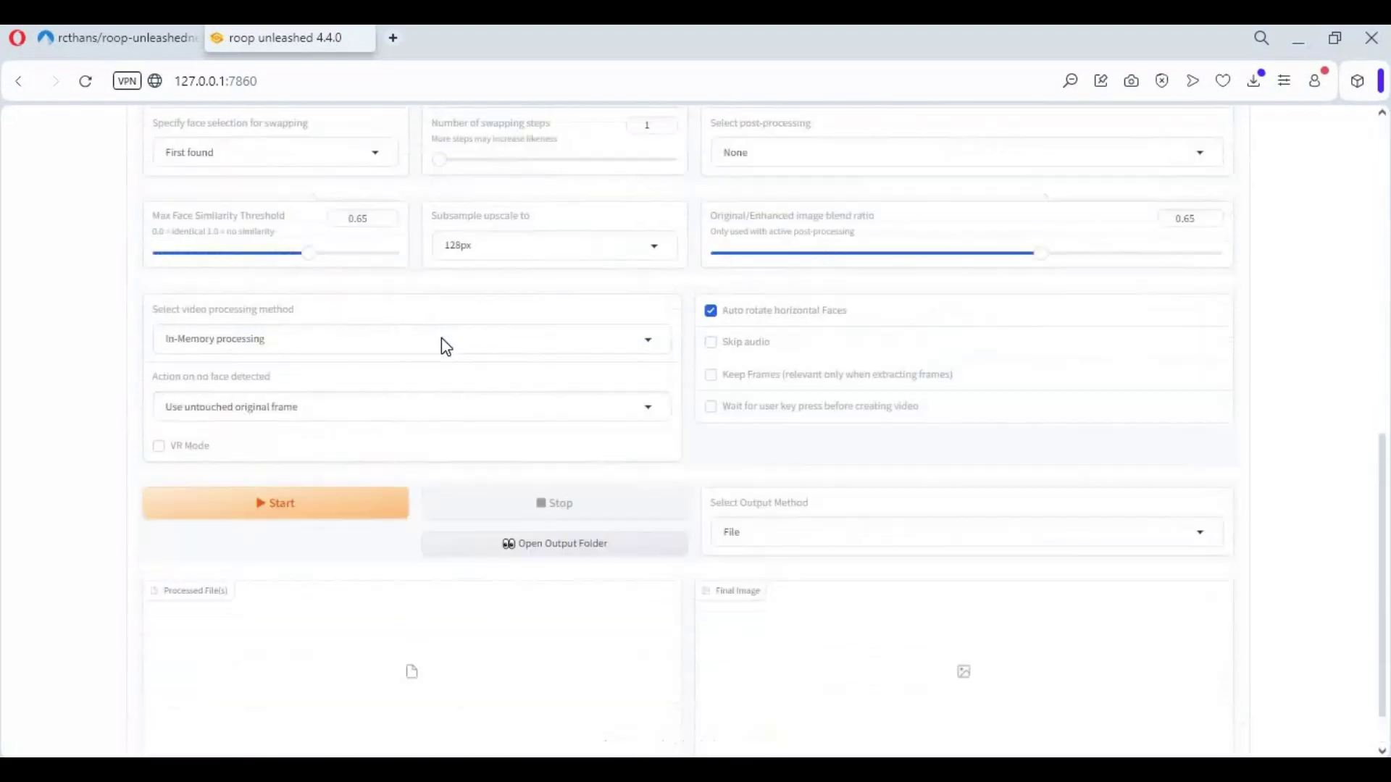
{"action": "scroll", "coordinate": [447, 348], "scroll_direction": "up", "scroll_amount": 10}
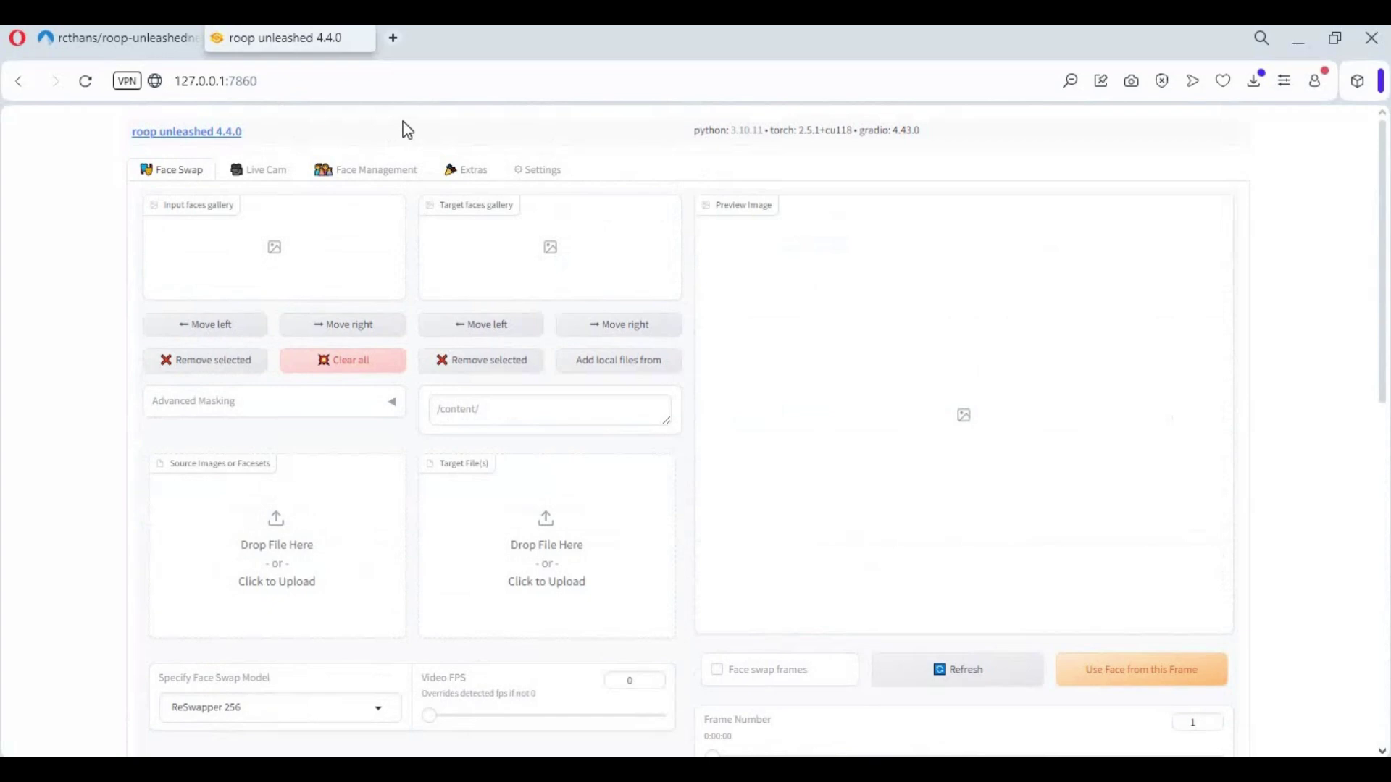
{"action": "left_click", "coordinate": [365, 38]}
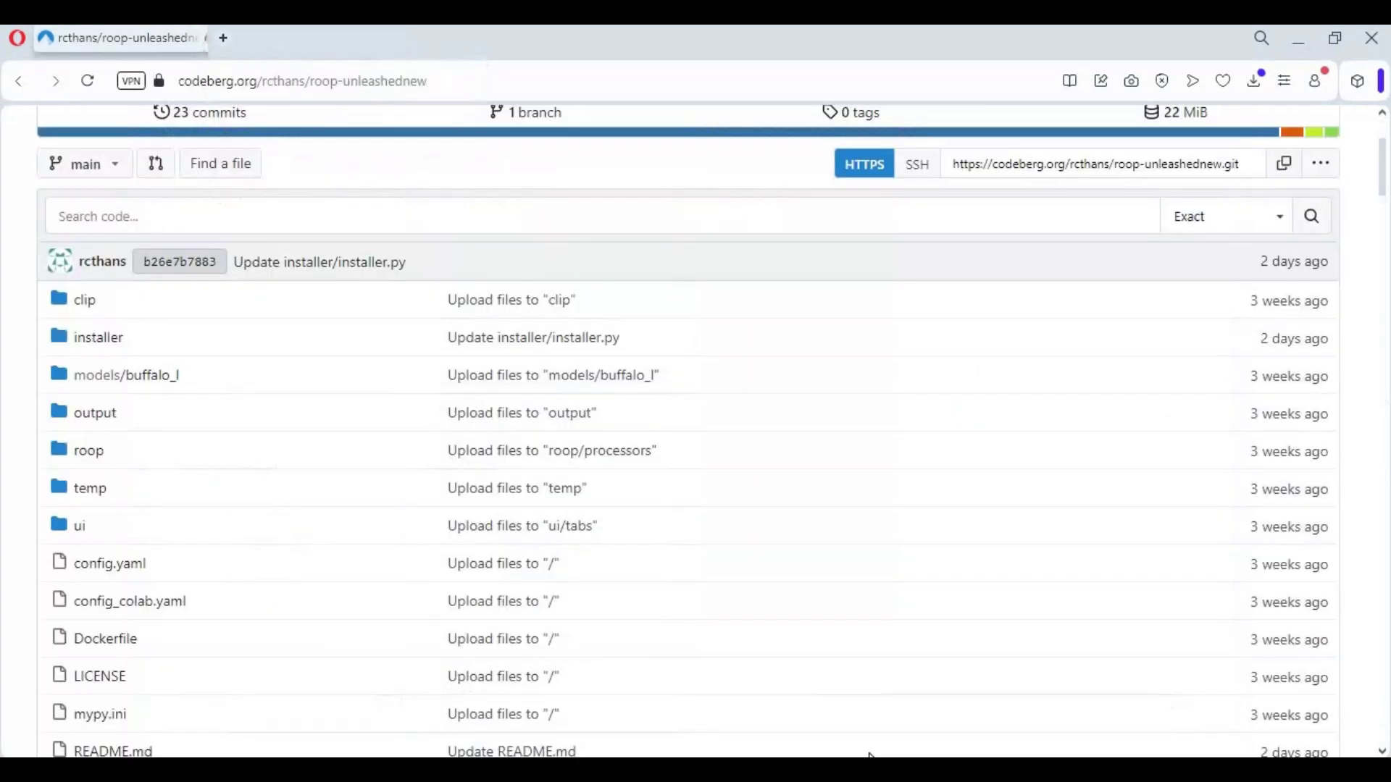
Step: Close the running Command Prompt window
{"action": "mouse_move", "coordinate": [817, 771]}
{"action": "left_click", "coordinate": [817, 695]}
{"action": "left_click", "coordinate": [1121, 165]}
Step: Create New Text Document.txt in roop-unleashednew and open it in Notepad
{"action": "mouse_move", "coordinate": [516, 771]}
{"action": "left_click", "coordinate": [517, 688]}
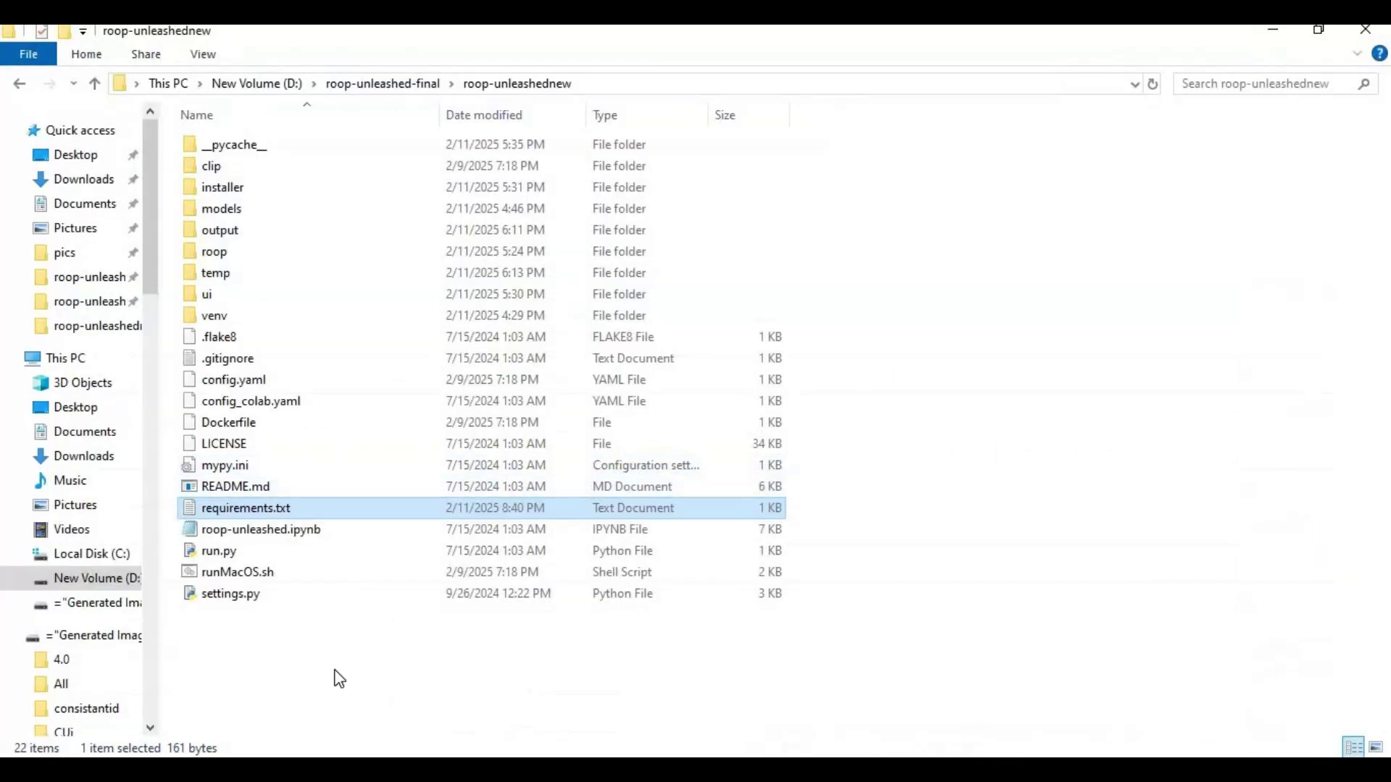
{"action": "right_click", "coordinate": [336, 670]}
{"action": "mouse_move", "coordinate": [398, 624]}
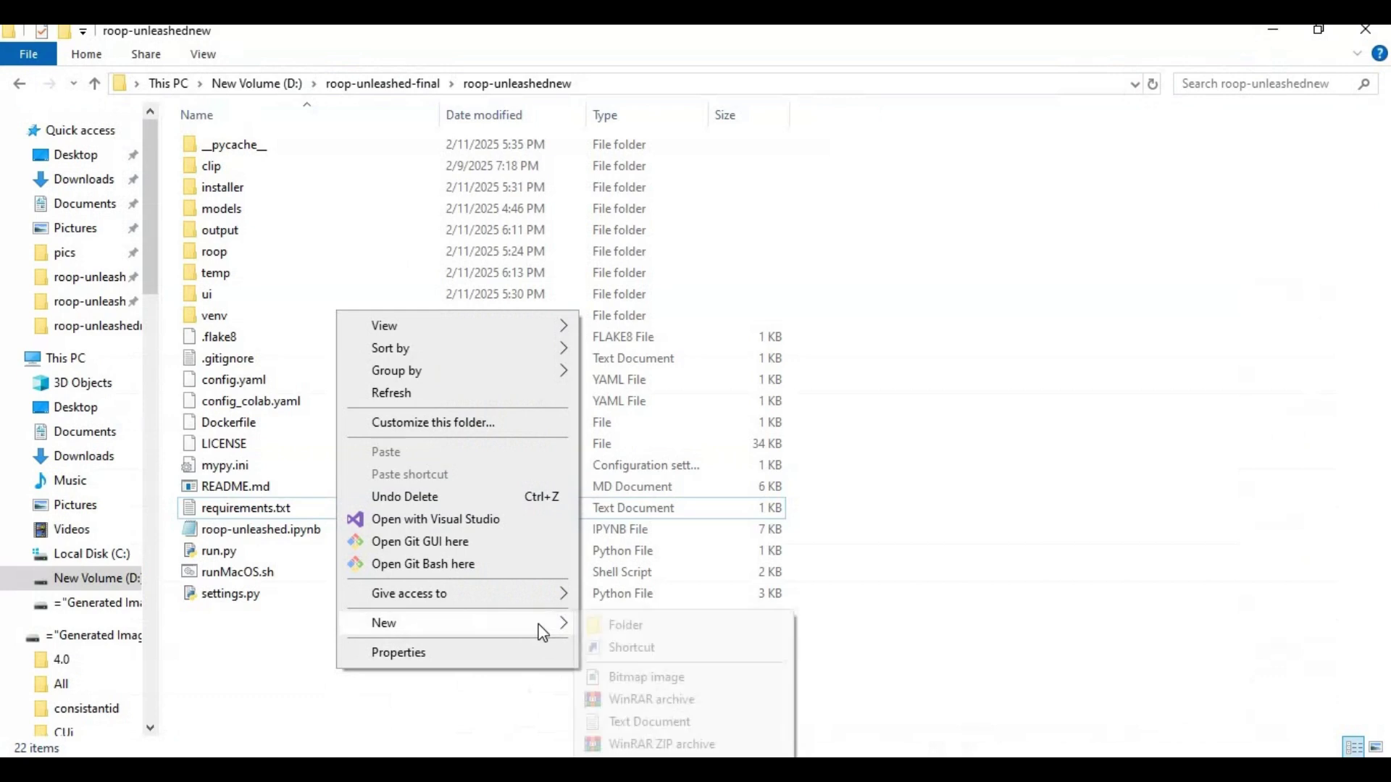
{"action": "left_click", "coordinate": [628, 723]}
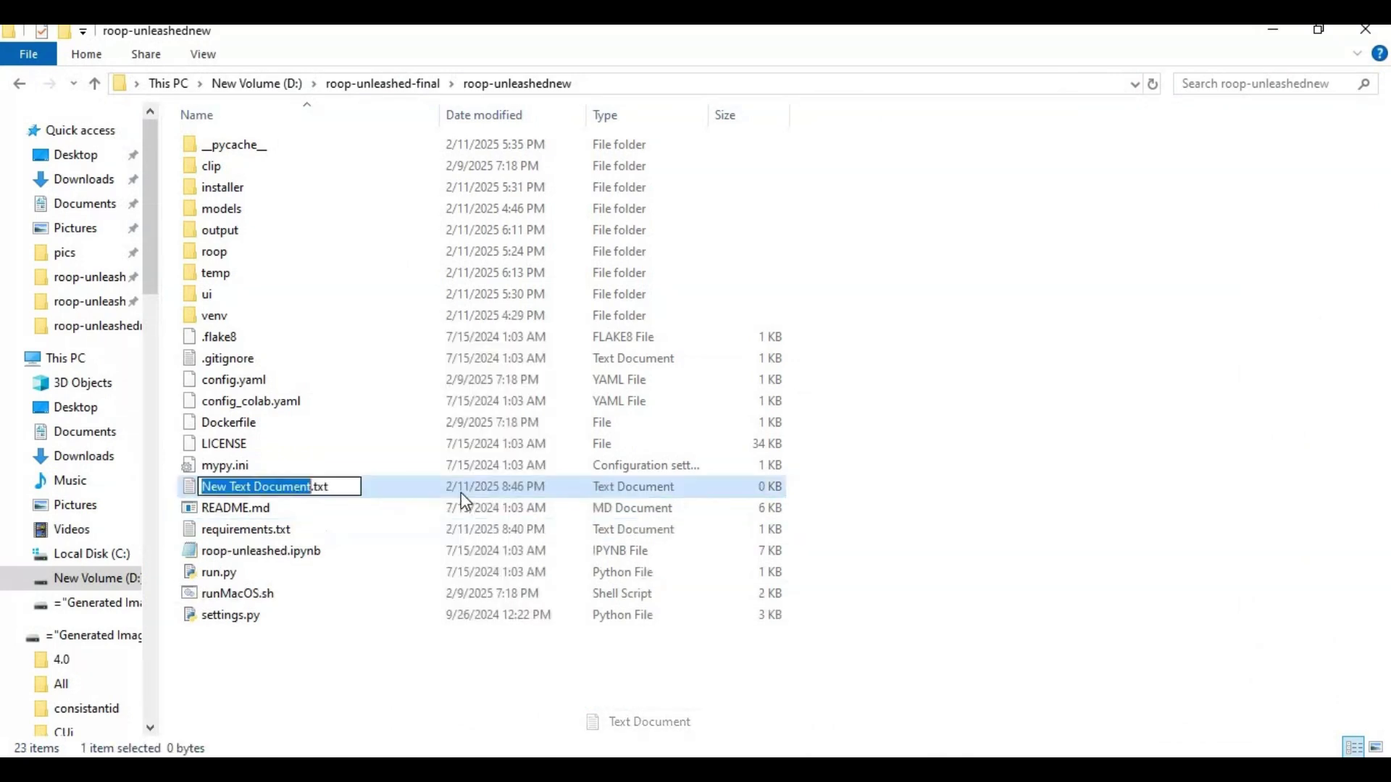
{"action": "left_click", "coordinate": [346, 616]}
{"action": "double_click", "coordinate": [258, 488]}
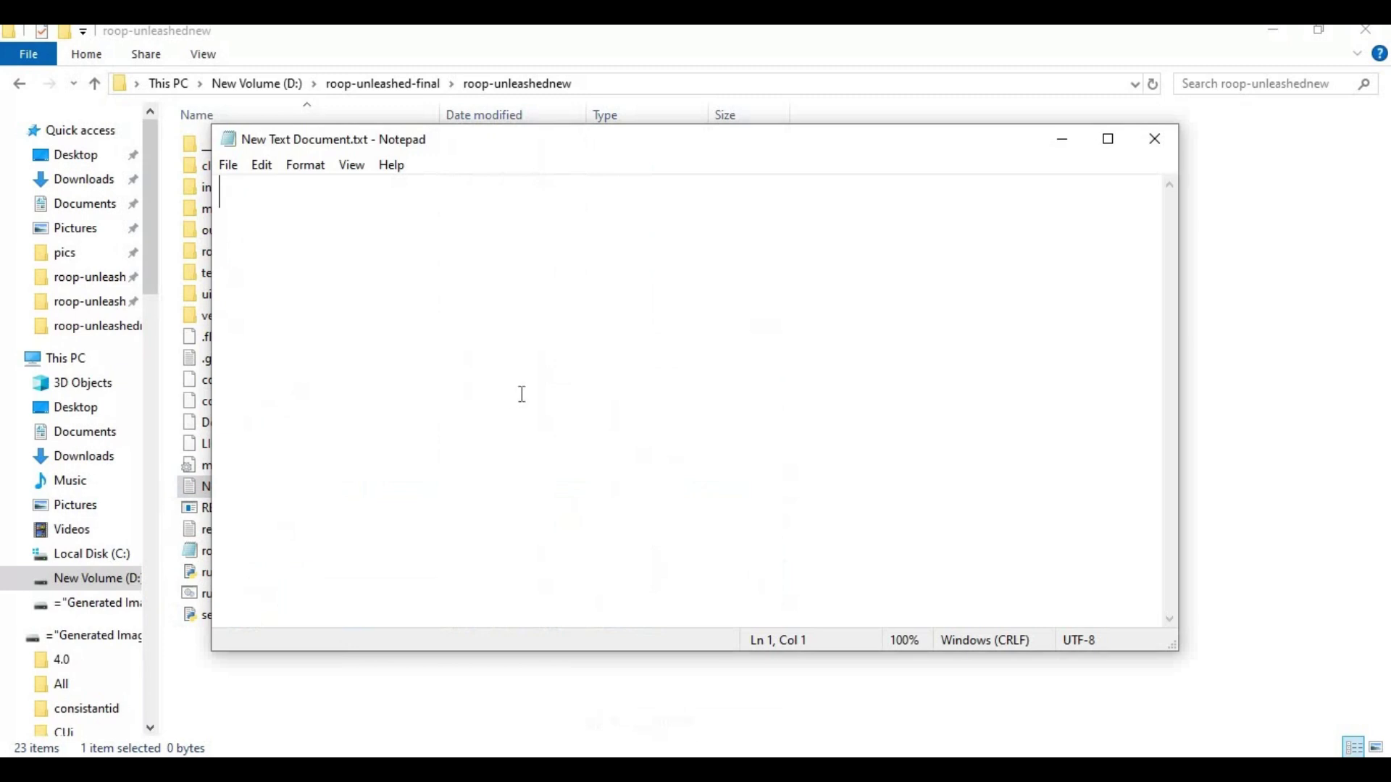
{"action": "type", "text": "@"}
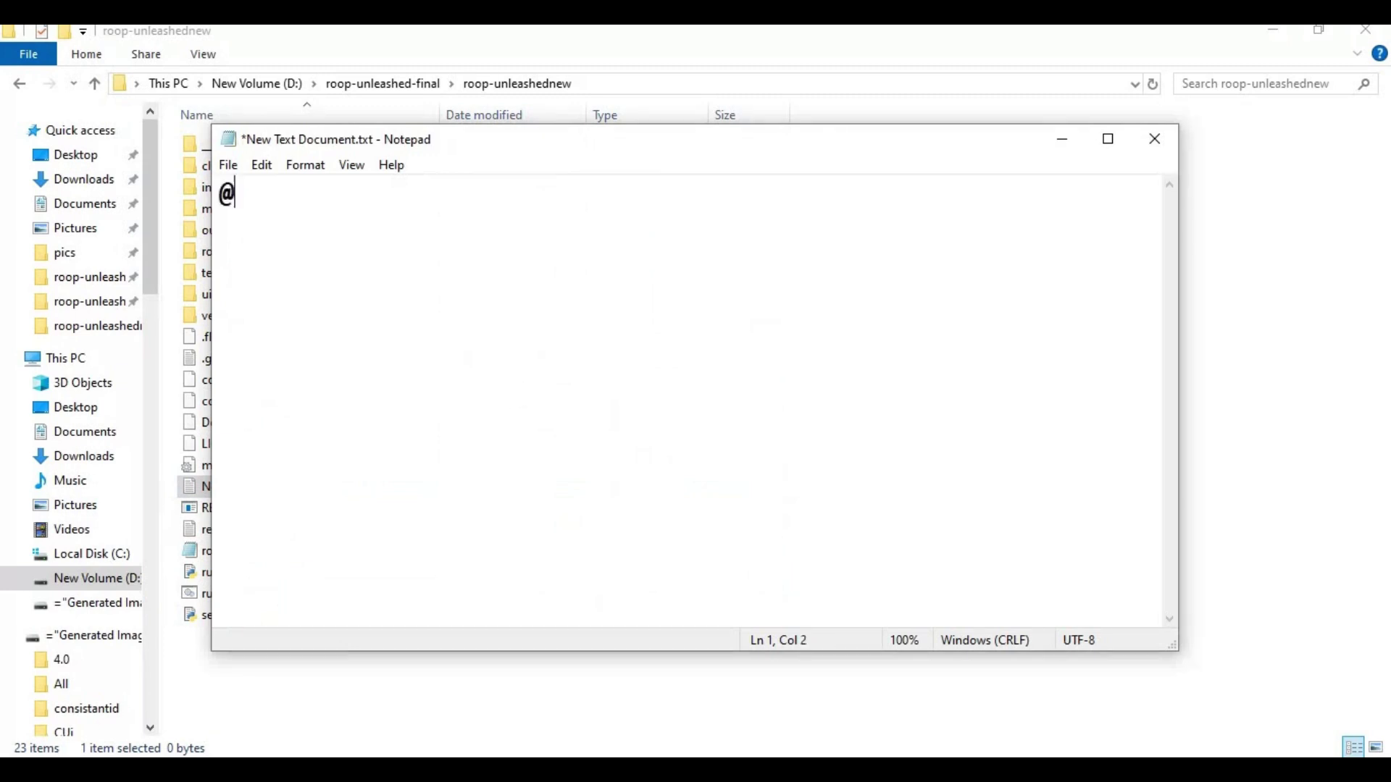
{"action": "type", "text": "echo off"}
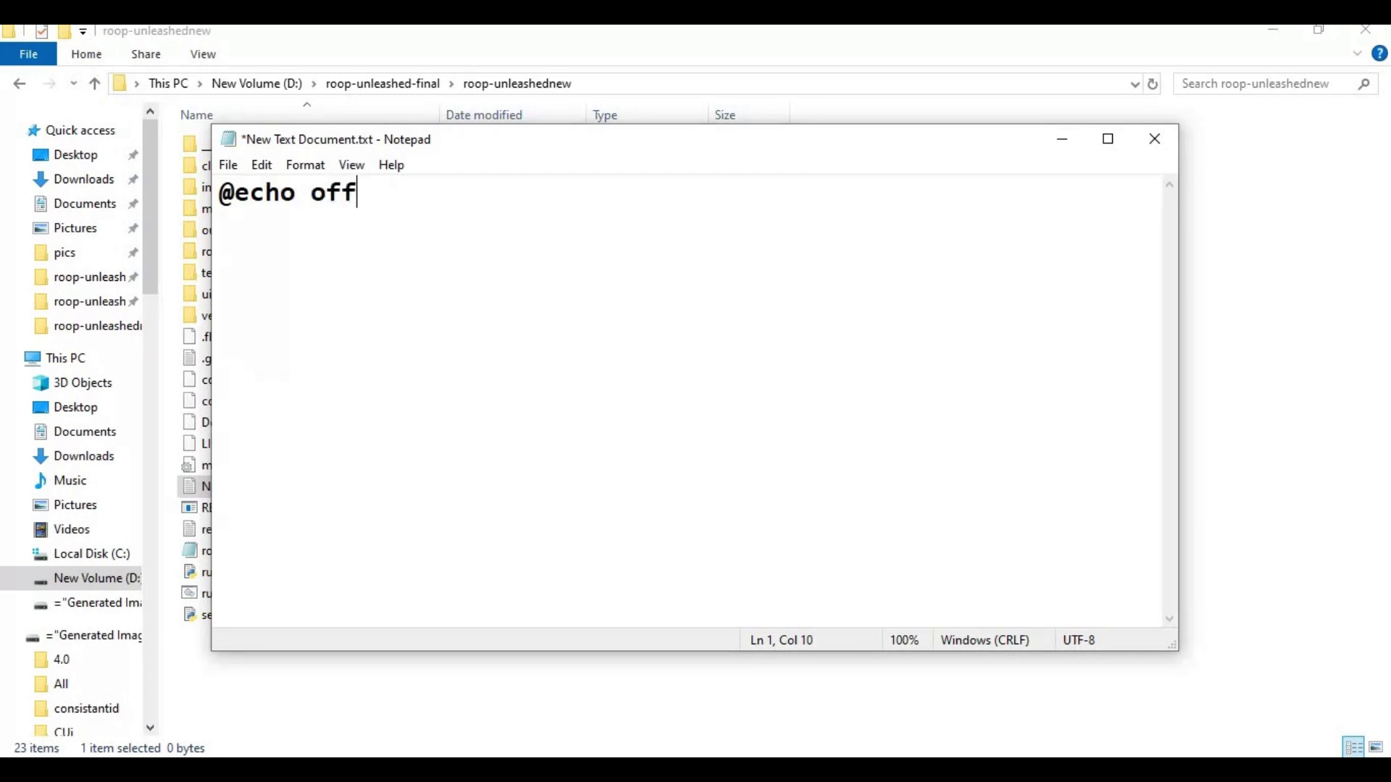
{"action": "key", "text": "Return"}
{"action": "type", "text": "call v"}
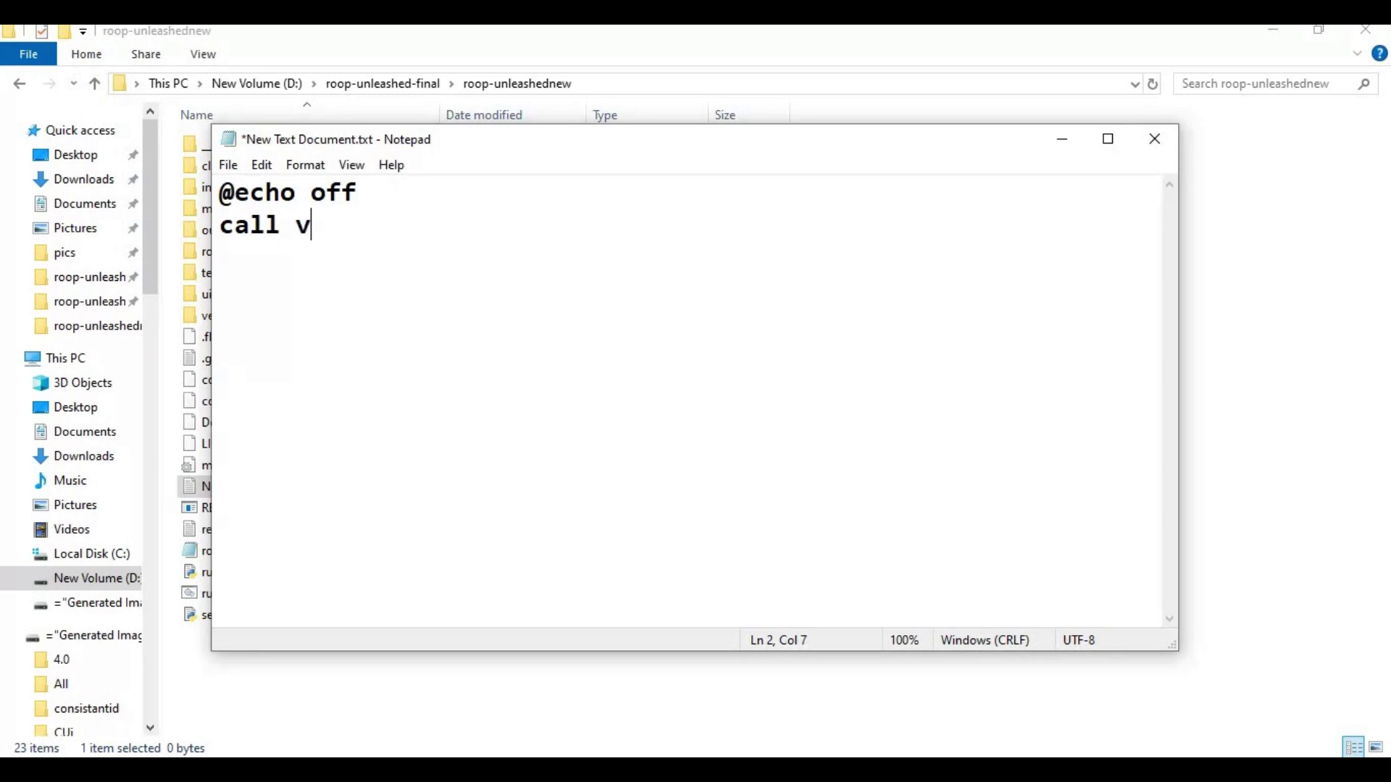
{"action": "type", "text": "env\\"}
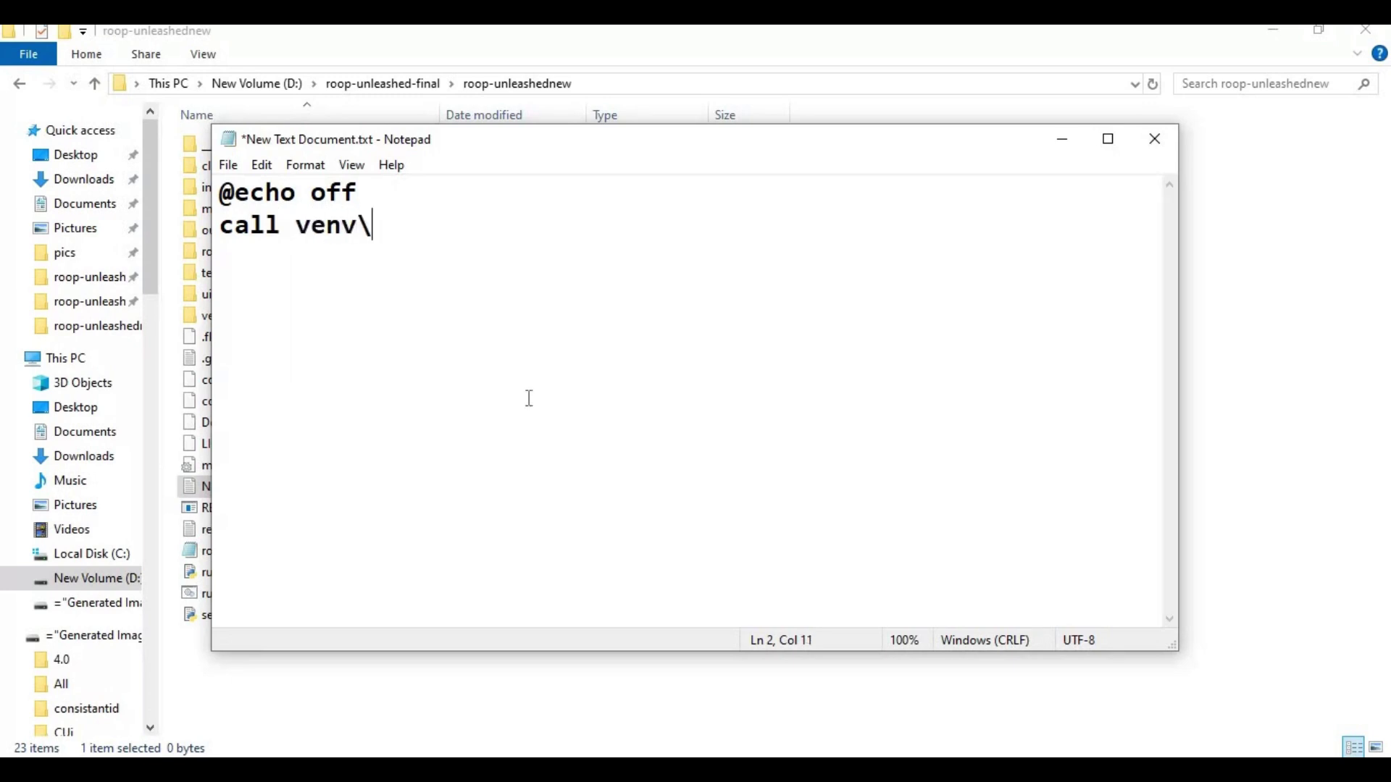
{"action": "type", "text": "scripts\\activate"}
{"action": "key", "text": "Return"}
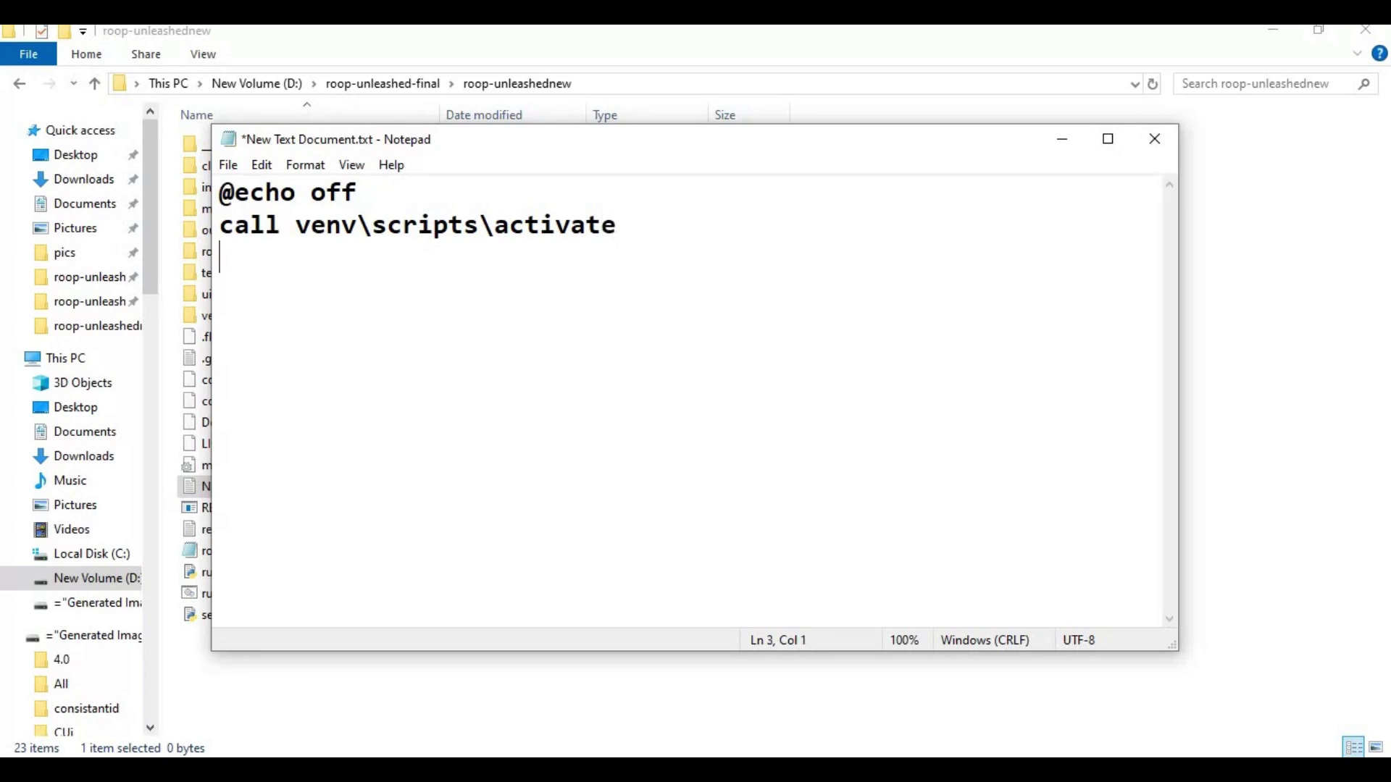
{"action": "type", "text": "pytho"}
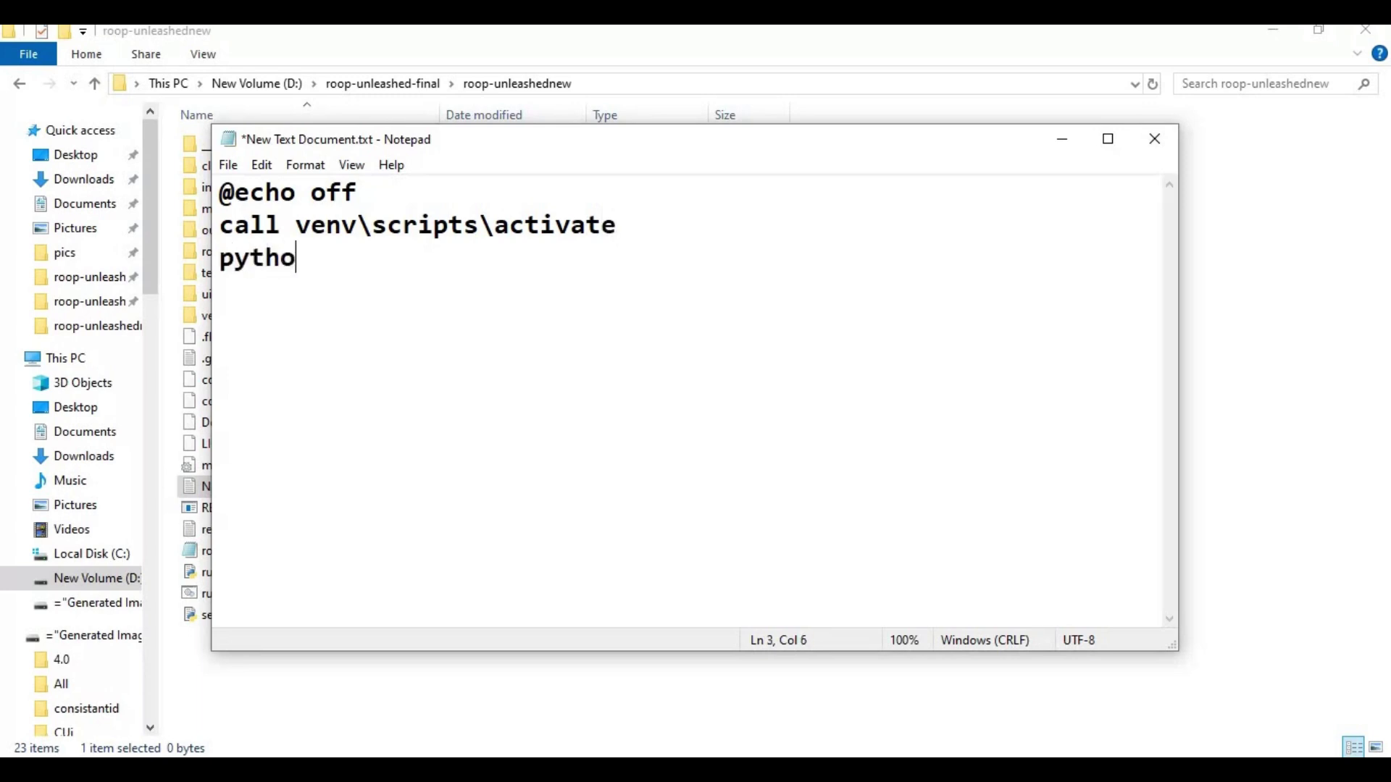
{"action": "type", "text": "n run"}
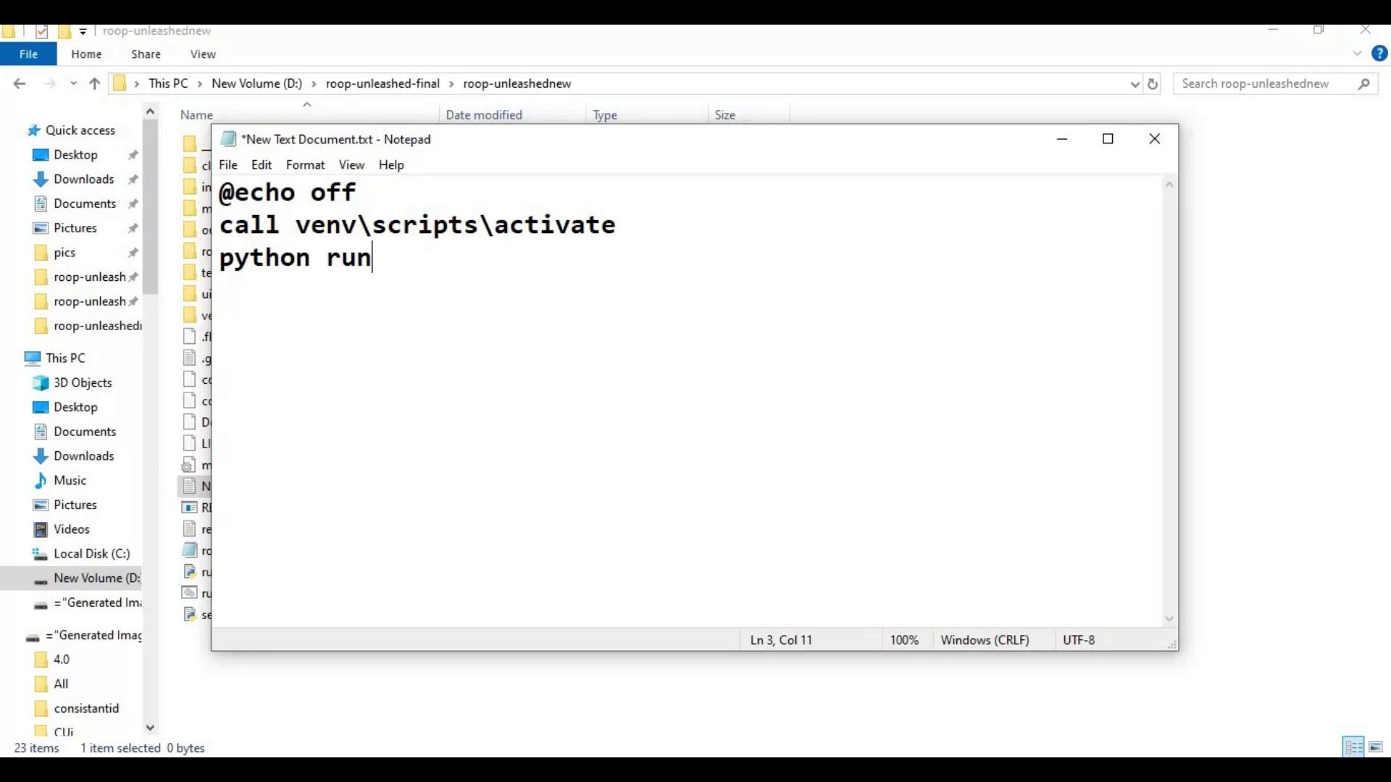
{"action": "type", "text": ".py"}
{"action": "key", "text": "Return"}
{"action": "type", "text": "pause"}
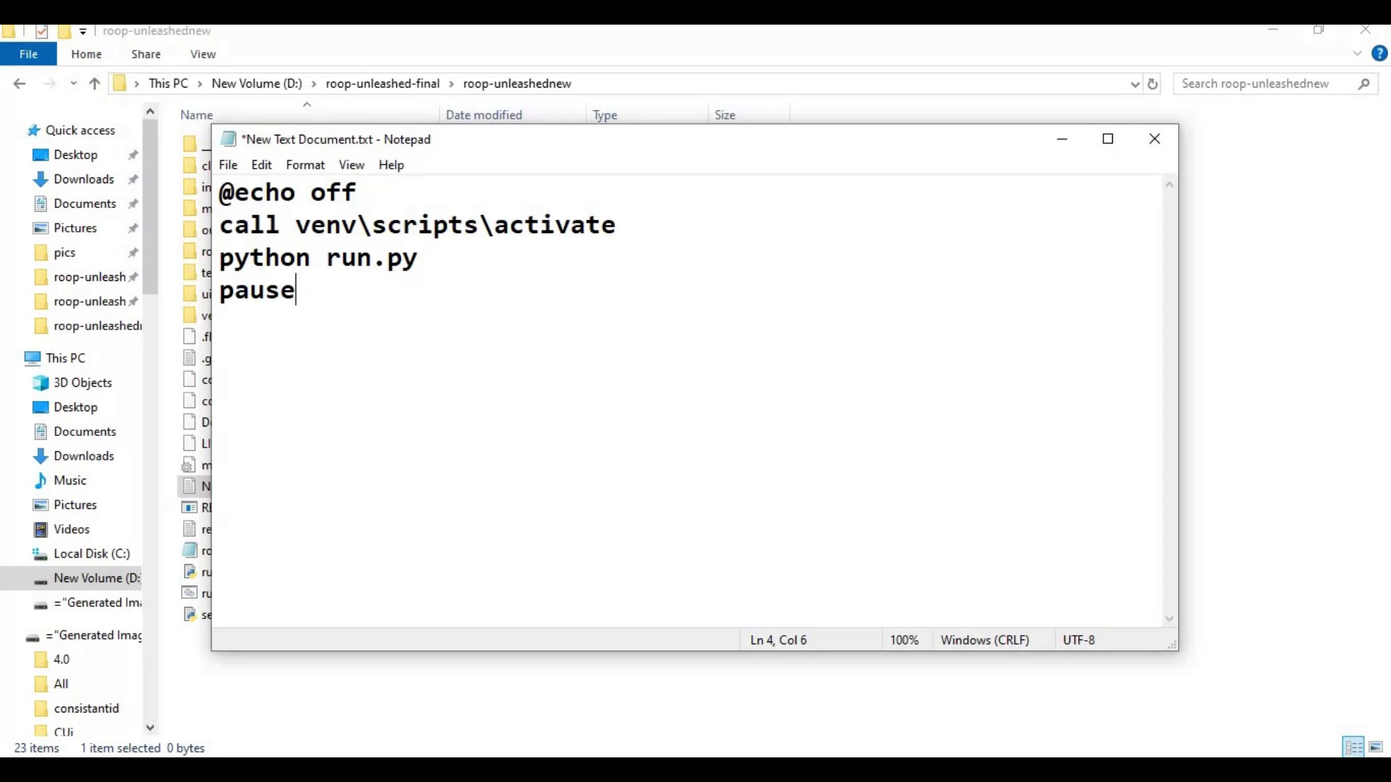
Step: Save the script as Run.bat and close Notepad
{"action": "left_click", "coordinate": [231, 166]}
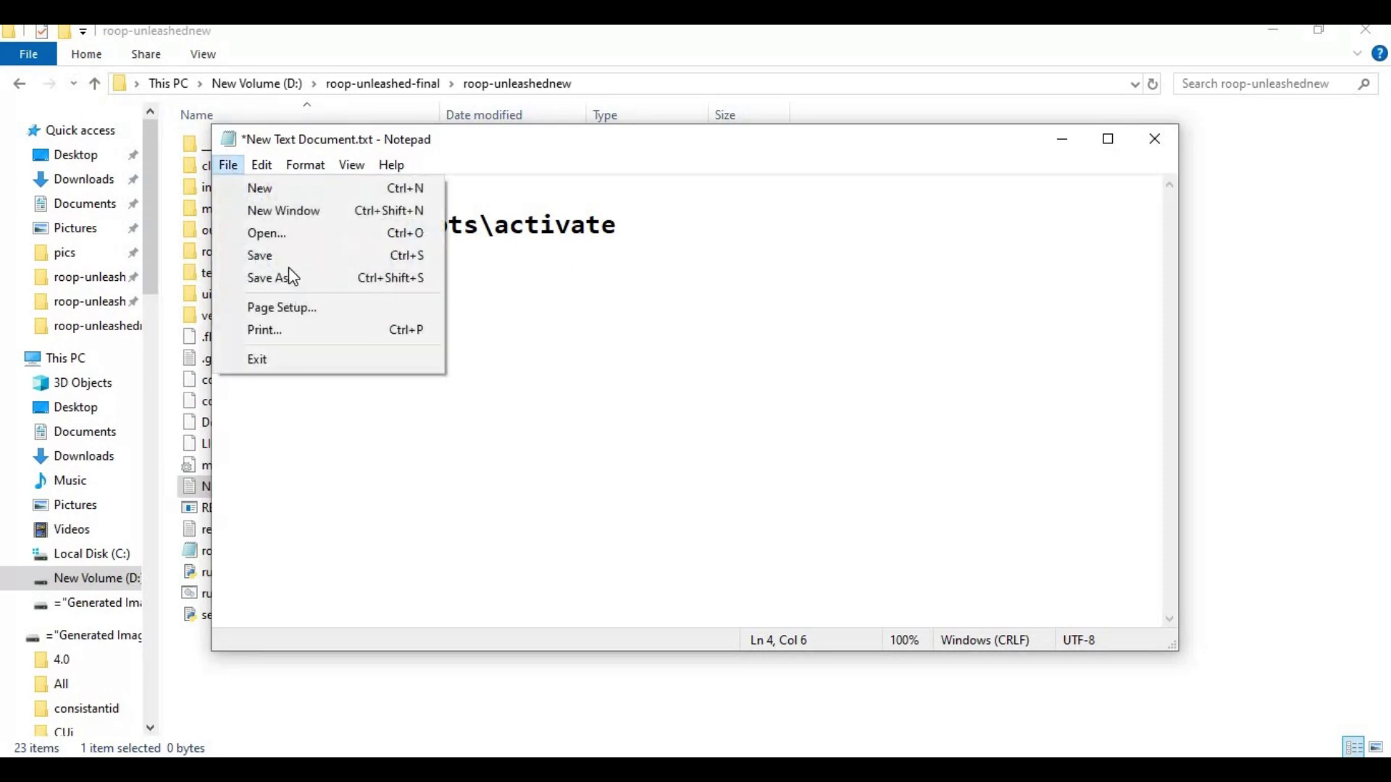
{"action": "left_click", "coordinate": [289, 279]}
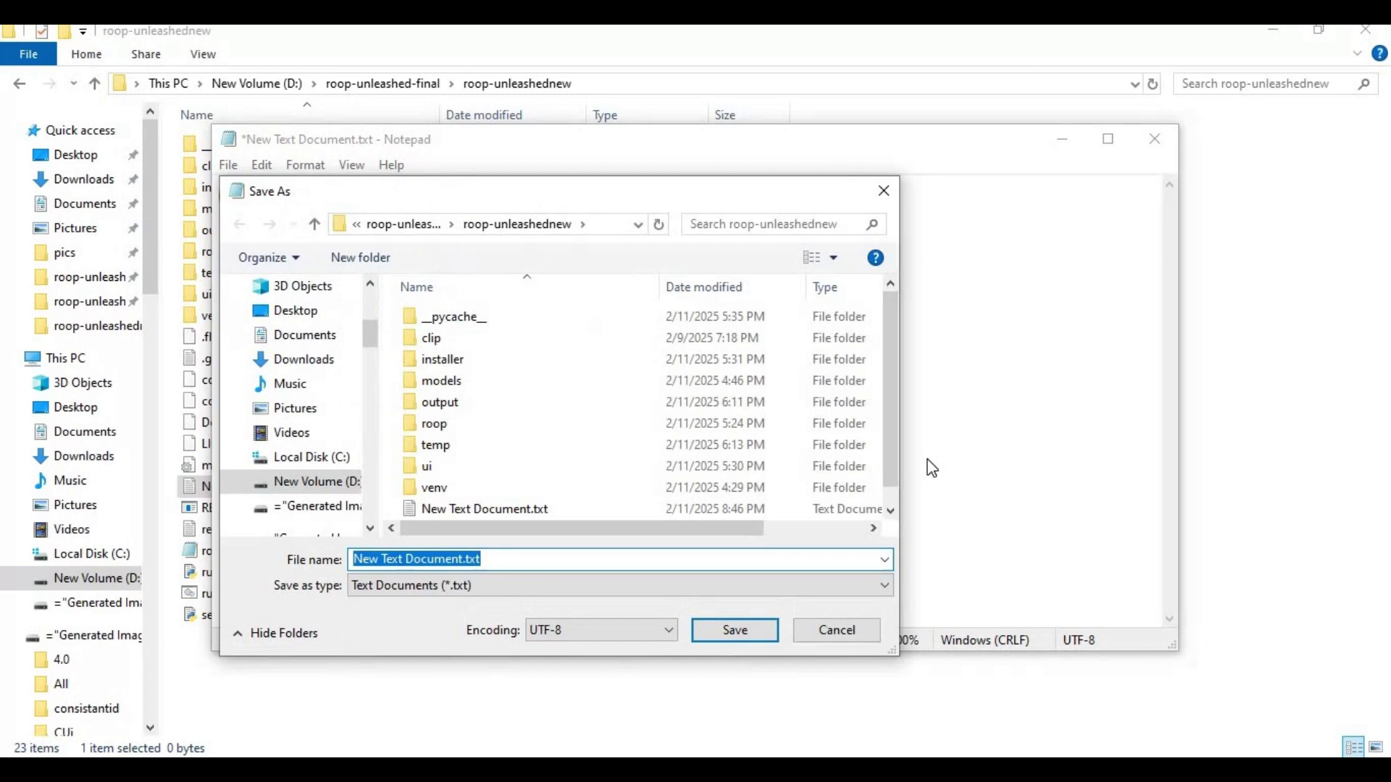
{"action": "type", "text": "Run.bat"}
{"action": "left_click", "coordinate": [744, 636]}
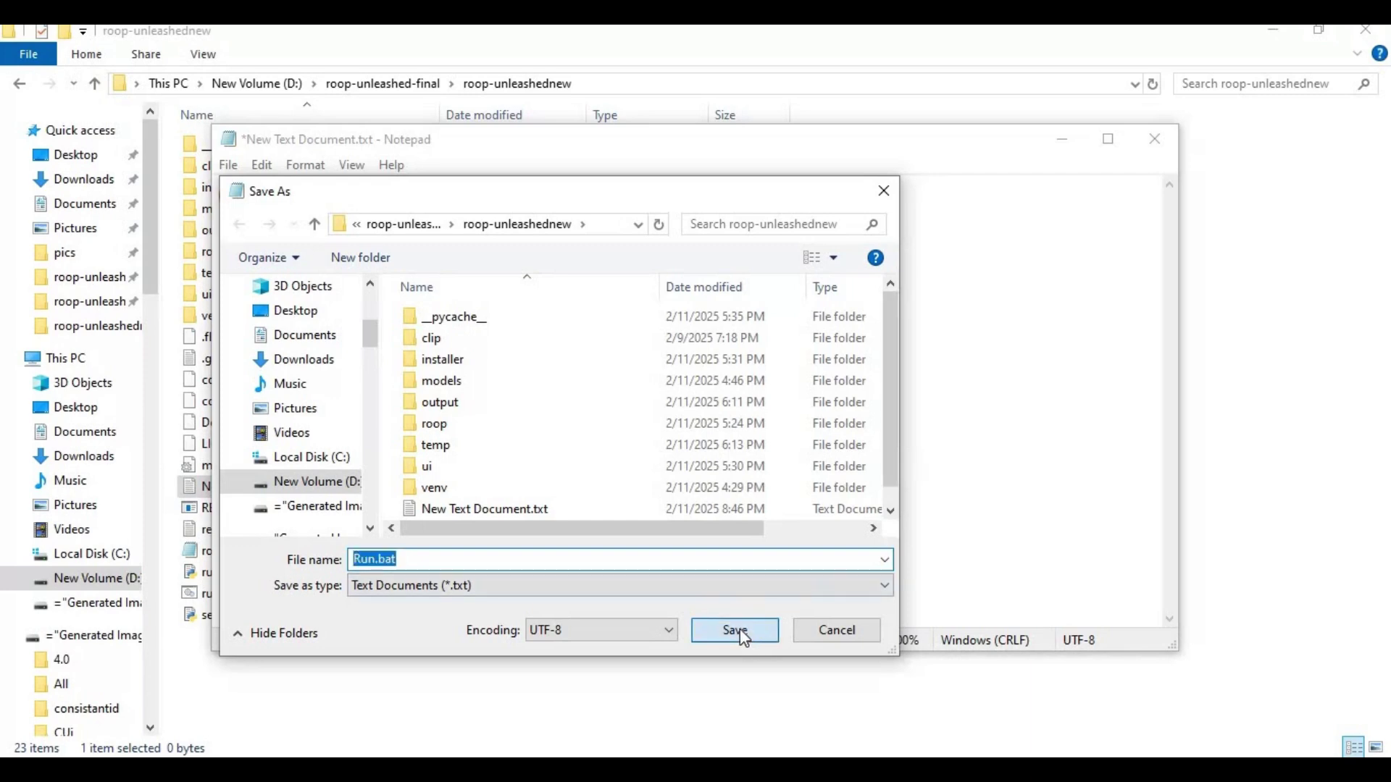
{"action": "left_click", "coordinate": [1155, 139]}
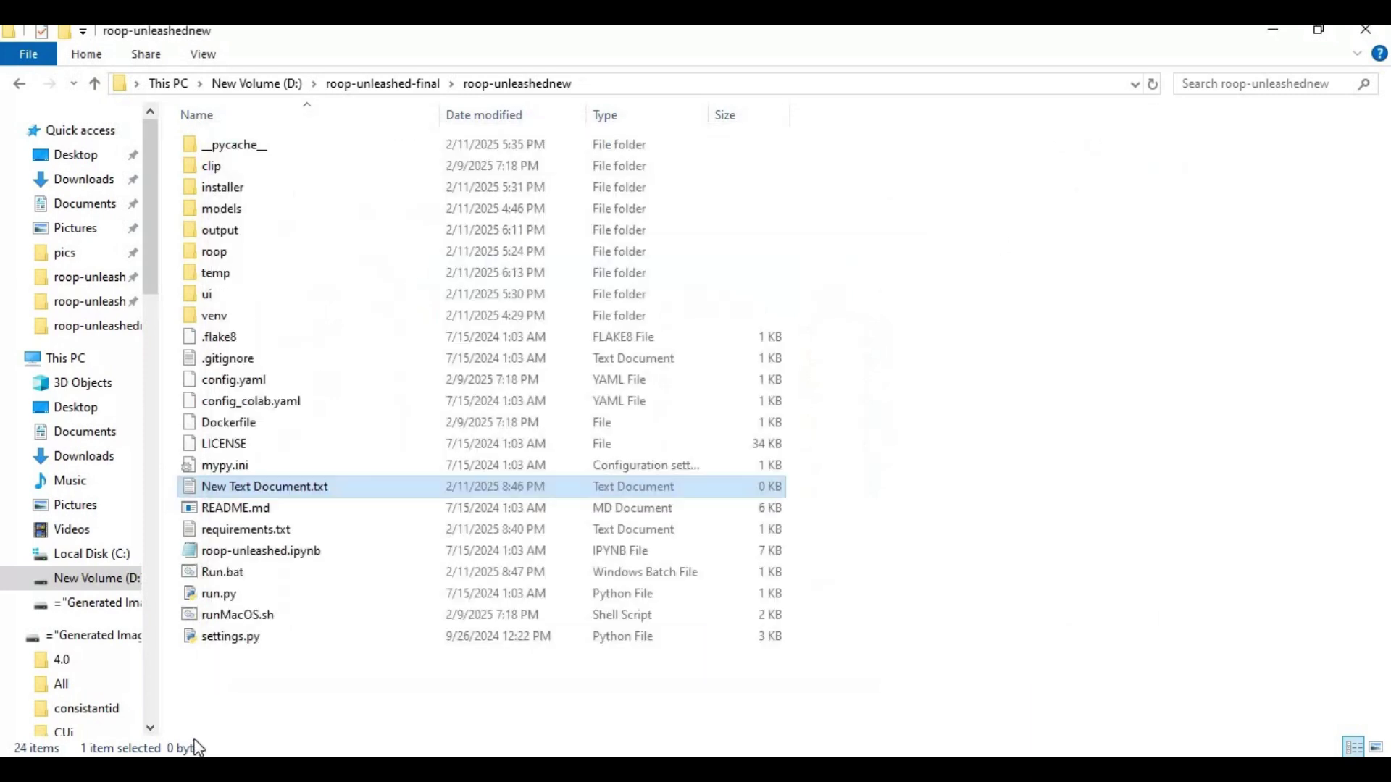
Step: Run Run.bat from roop-unleashednew to start roop-unleashed, then switch to Opera
{"action": "double_click", "coordinate": [227, 572]}
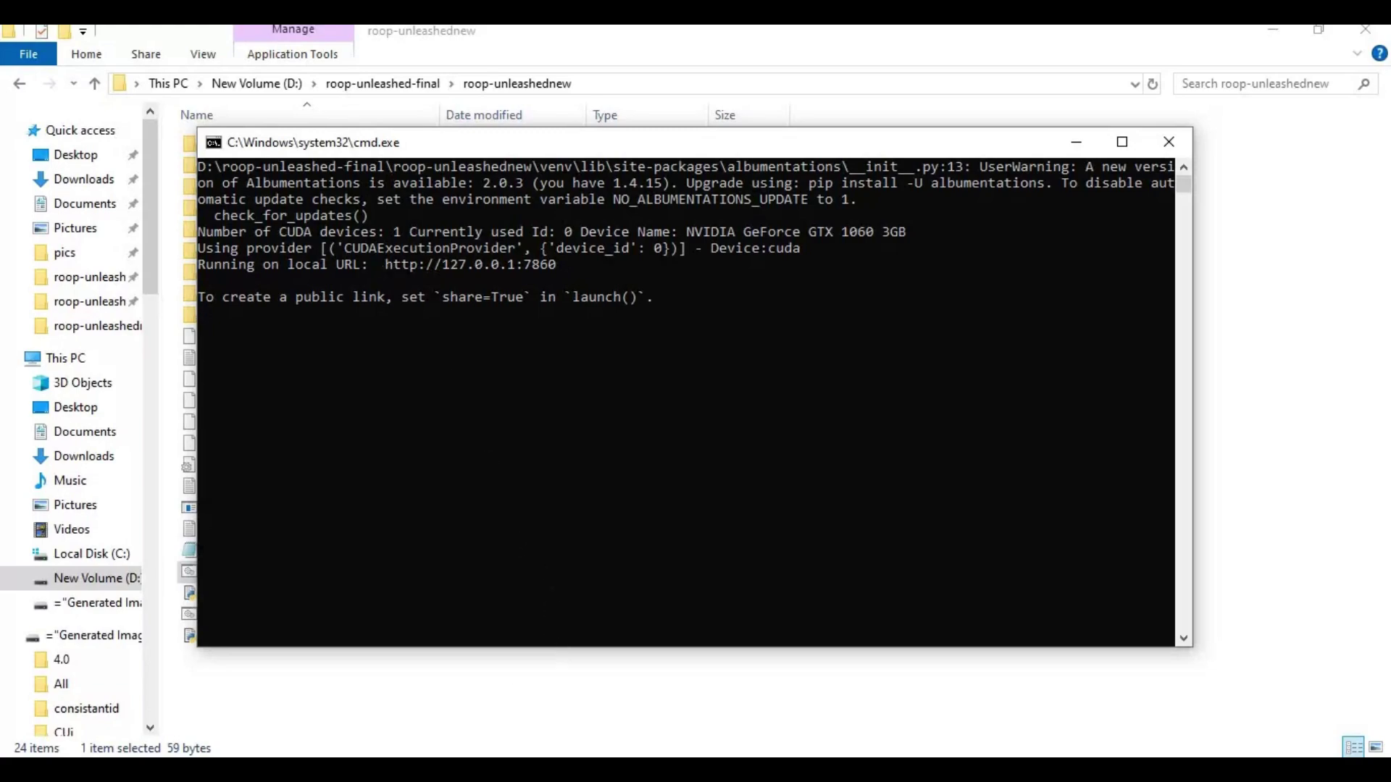
{"action": "left_click", "coordinate": [472, 728]}
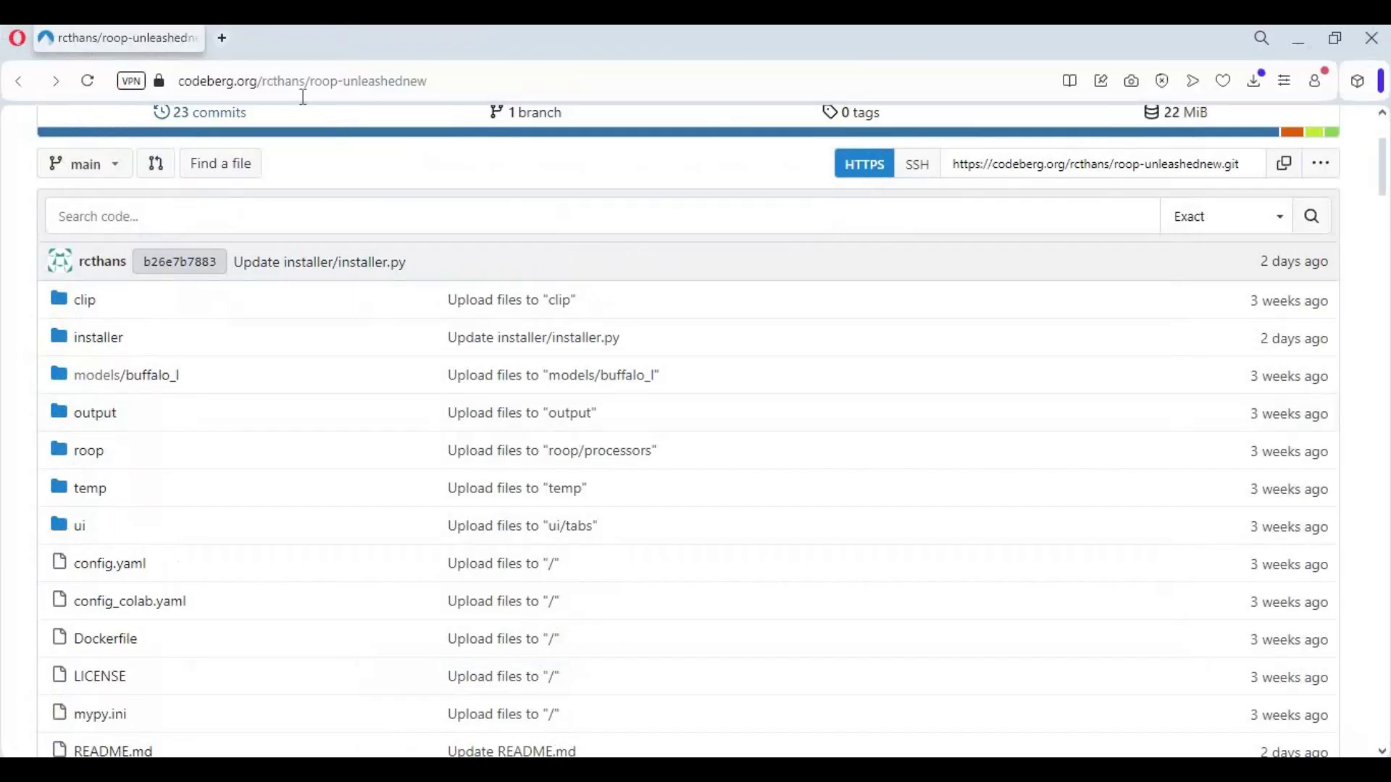
Step: Open the roop-unleashed web UI at 127.0.0.1:7860 in a new browser tab
{"action": "left_click", "coordinate": [224, 44]}
{"action": "type", "text": "127.0.0.1:7860"}
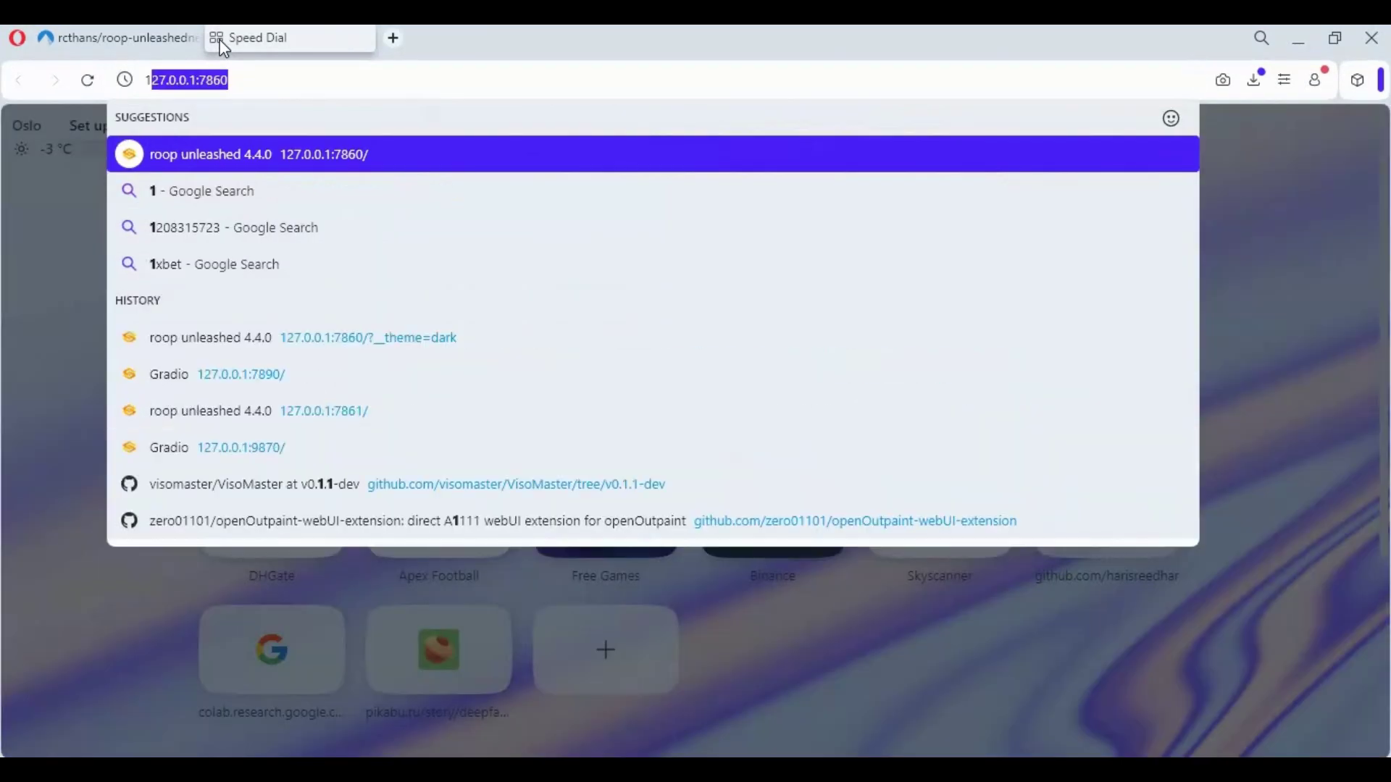
{"action": "left_click", "coordinate": [289, 341]}
{"action": "scroll", "coordinate": [576, 363], "scroll_direction": "down", "scroll_amount": 10}
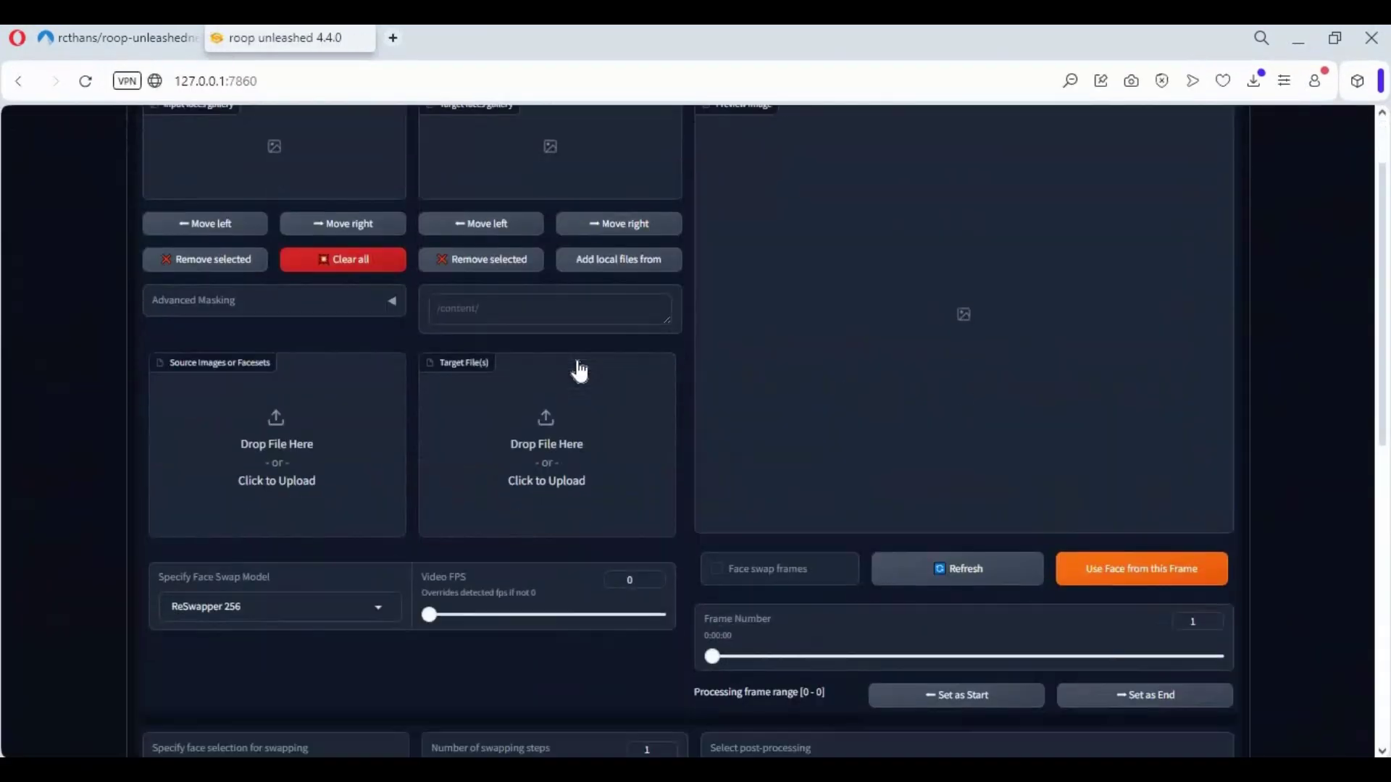
{"action": "scroll", "coordinate": [590, 373], "scroll_direction": "up", "scroll_amount": 10}
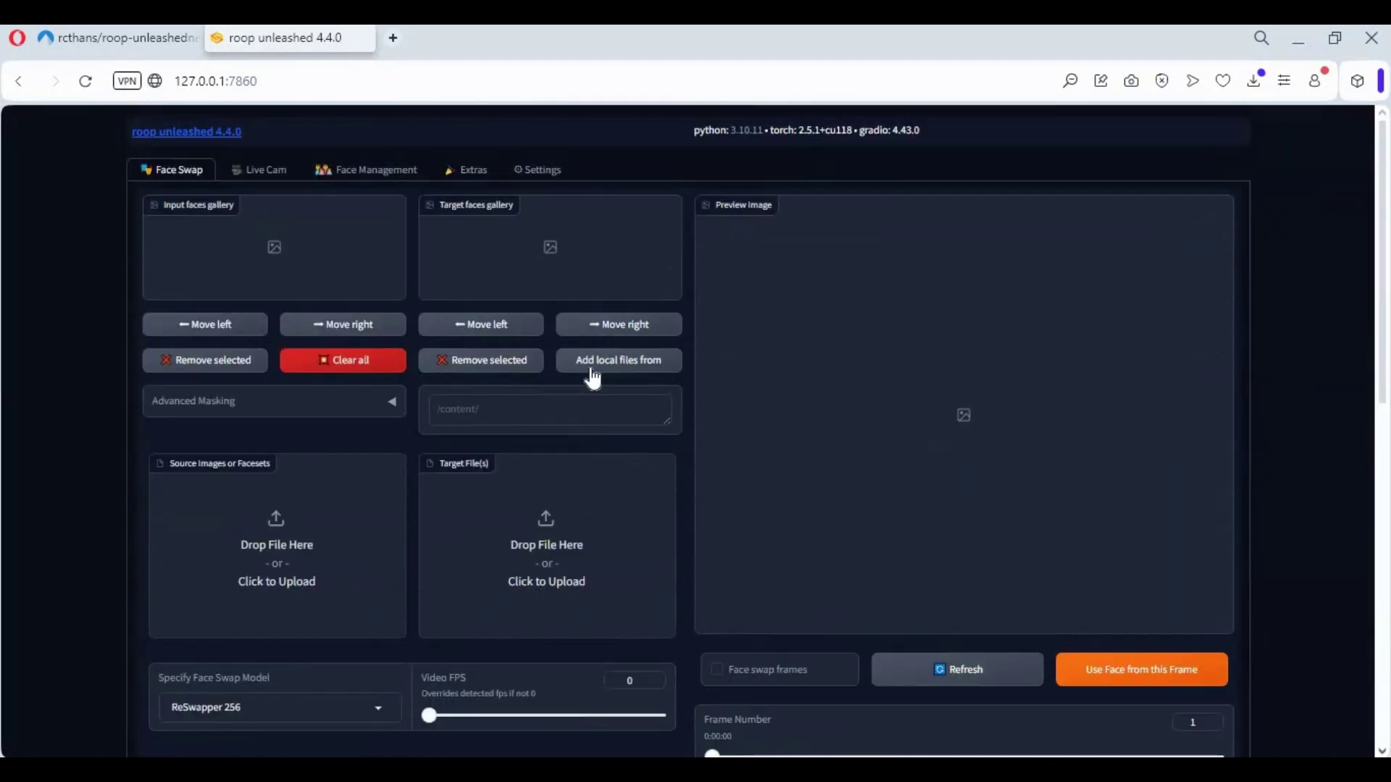
Step: Upload 03.jpg from the pics folder as the source face image
{"action": "left_click", "coordinate": [303, 544]}
{"action": "left_click", "coordinate": [533, 406]}
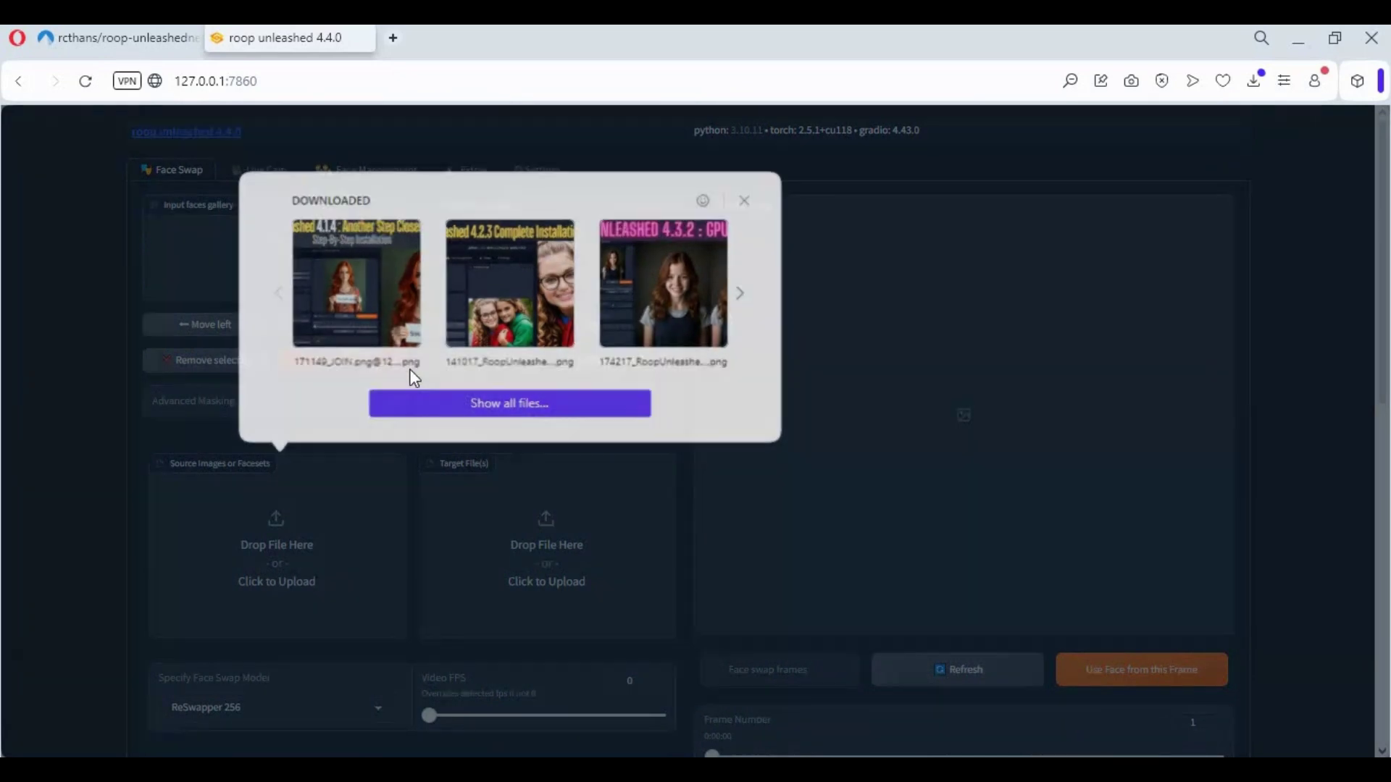
{"action": "scroll", "coordinate": [391, 348], "scroll_direction": "down", "scroll_amount": 5}
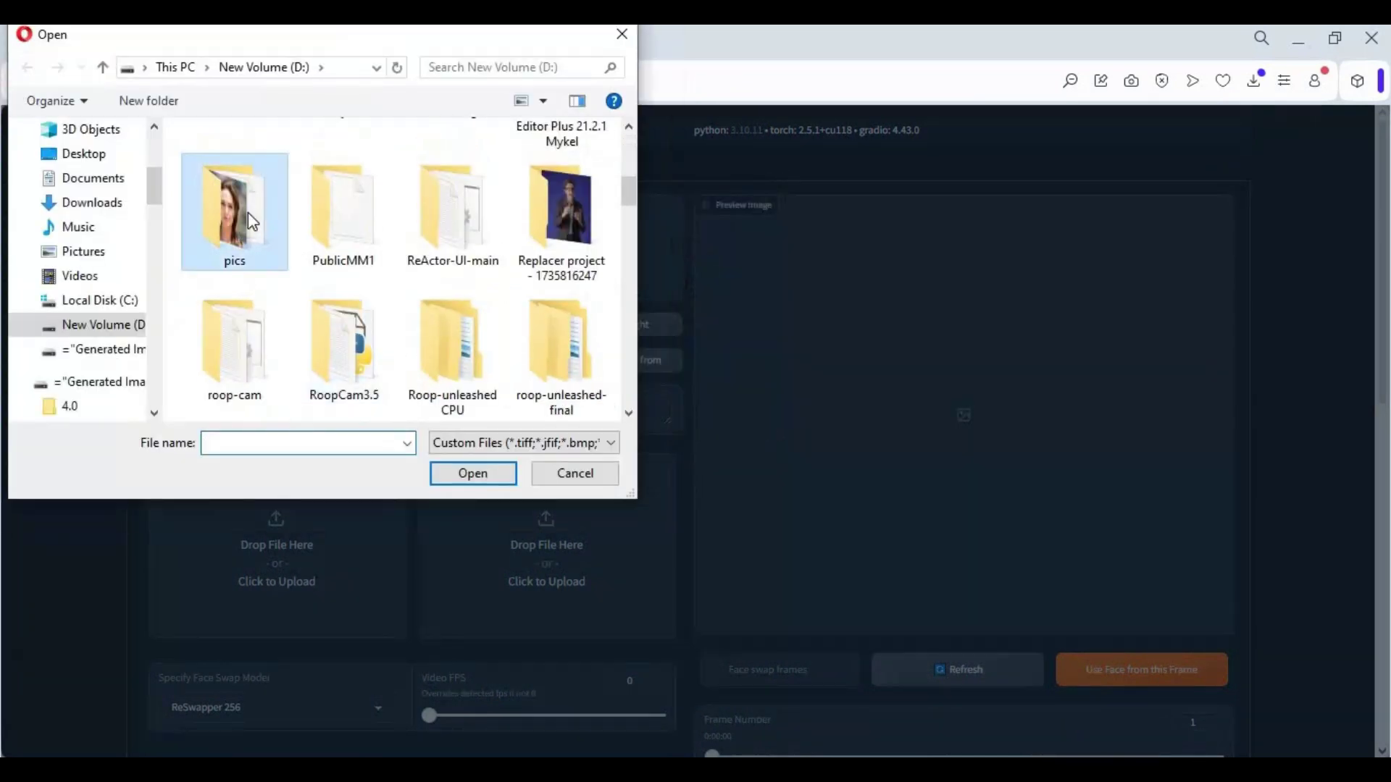
{"action": "double_click", "coordinate": [248, 212]}
{"action": "double_click", "coordinate": [244, 168]}
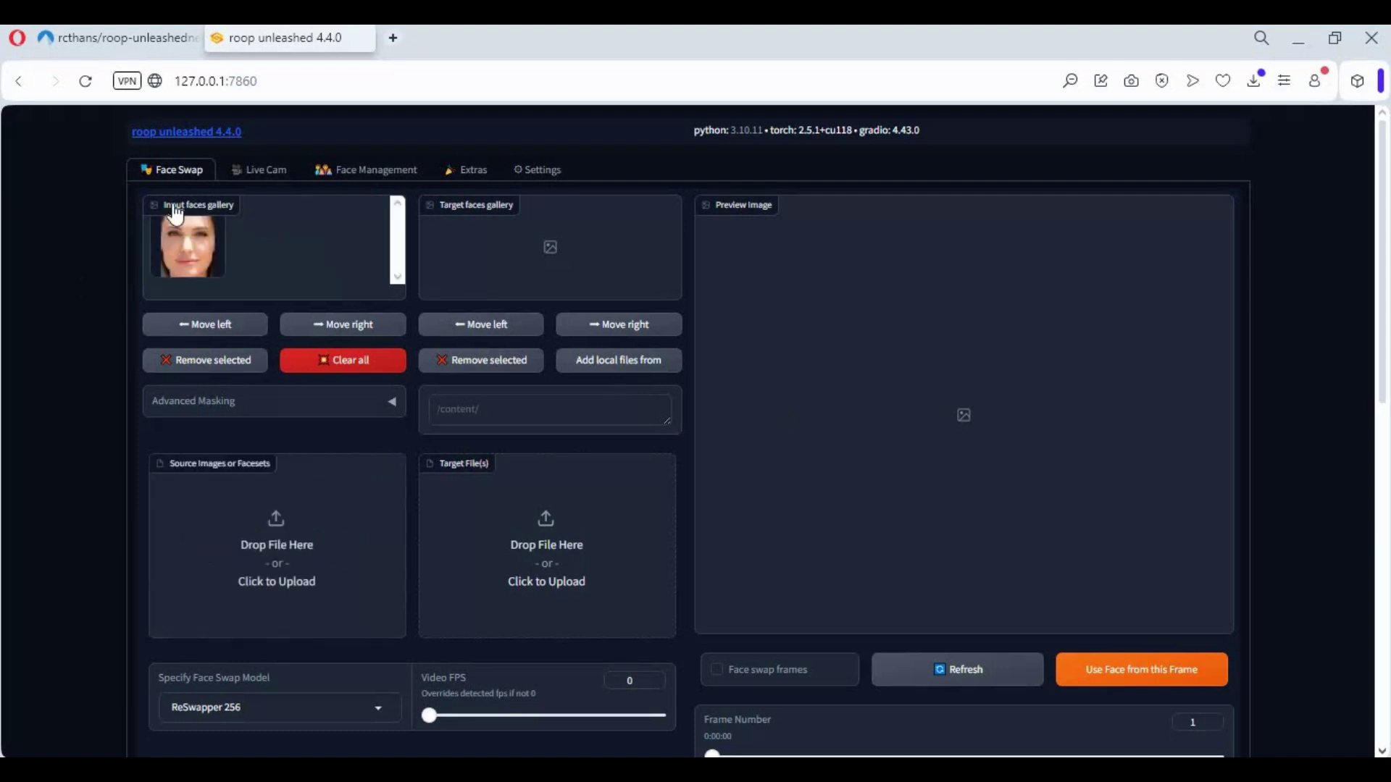
Step: Load image (5).png from New Volume (D:) as the target file
{"action": "left_click", "coordinate": [541, 538]}
{"action": "left_click", "coordinate": [731, 407]}
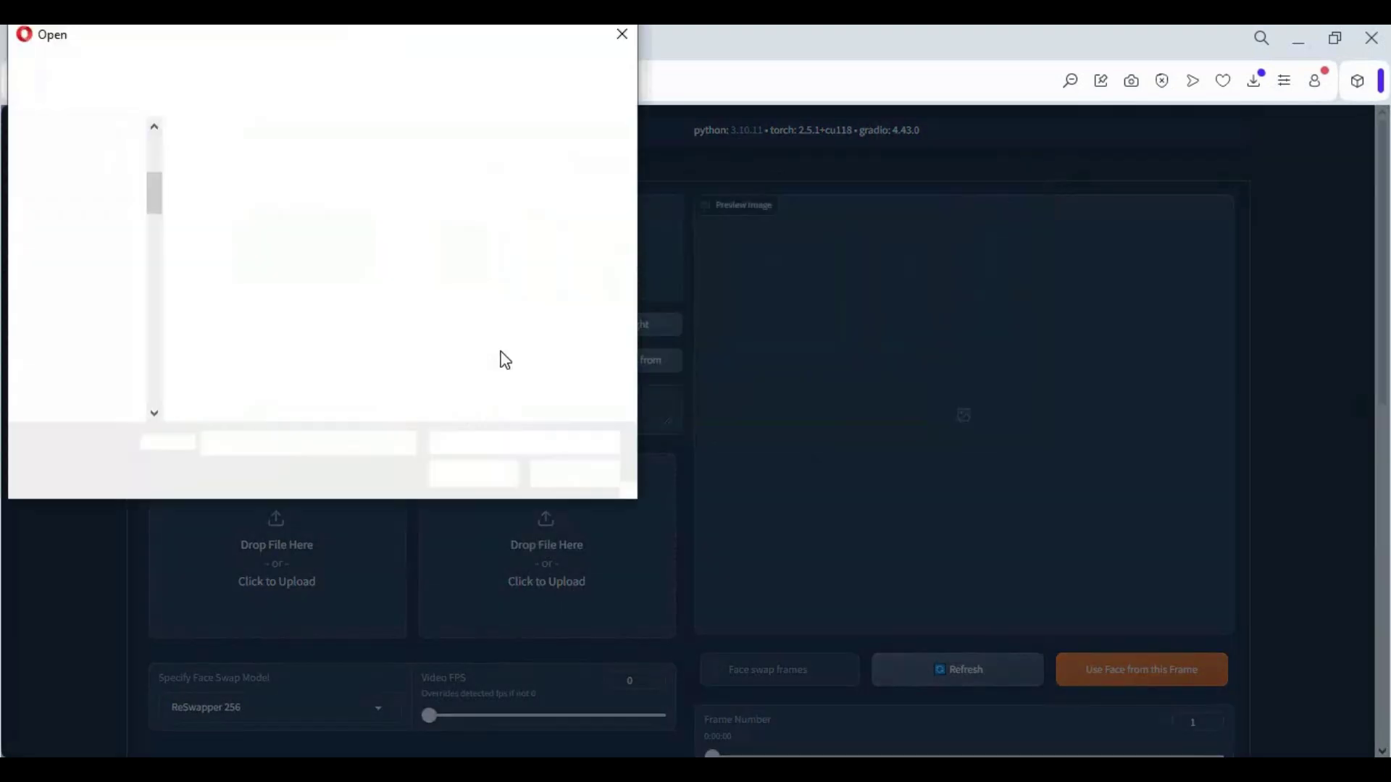
{"action": "left_click", "coordinate": [121, 327]}
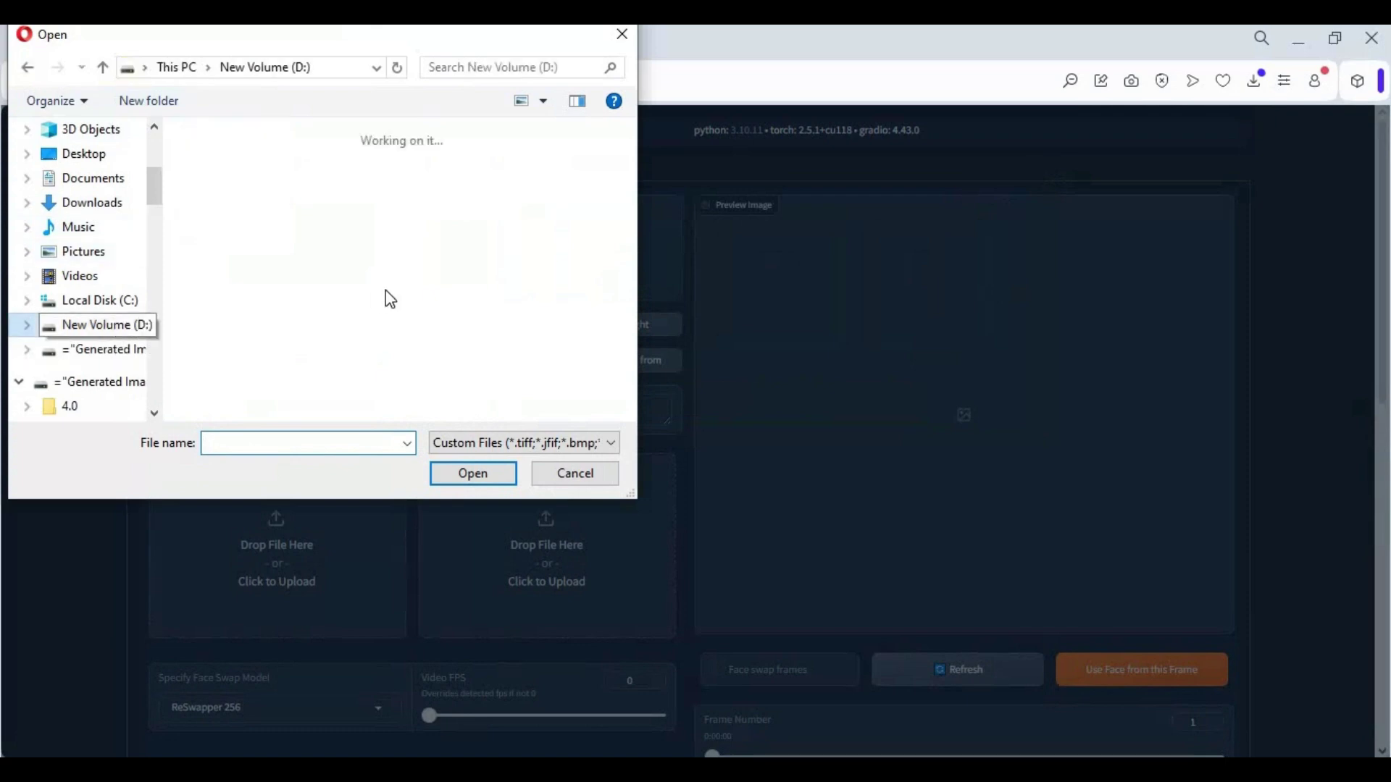
{"action": "scroll", "coordinate": [385, 294], "scroll_direction": "down", "scroll_amount": 5}
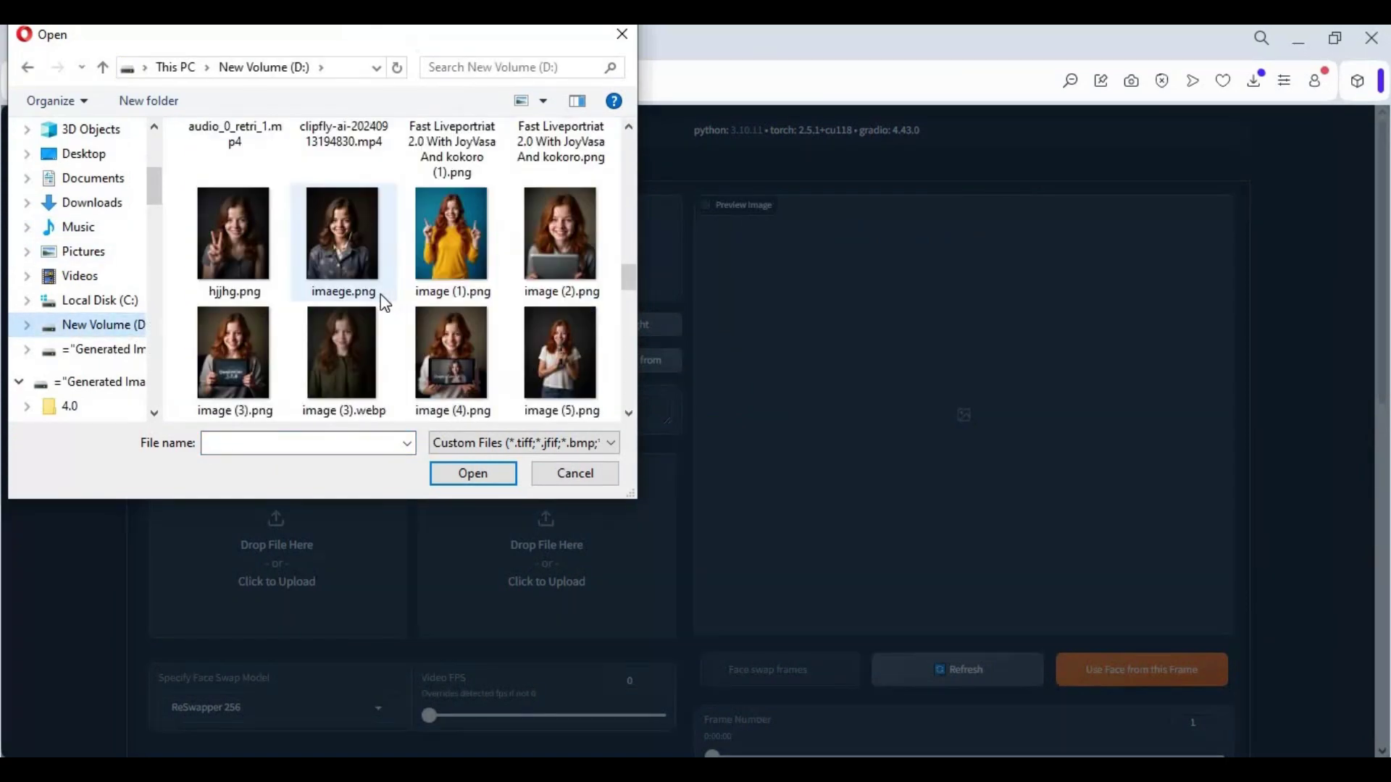
{"action": "double_click", "coordinate": [567, 358]}
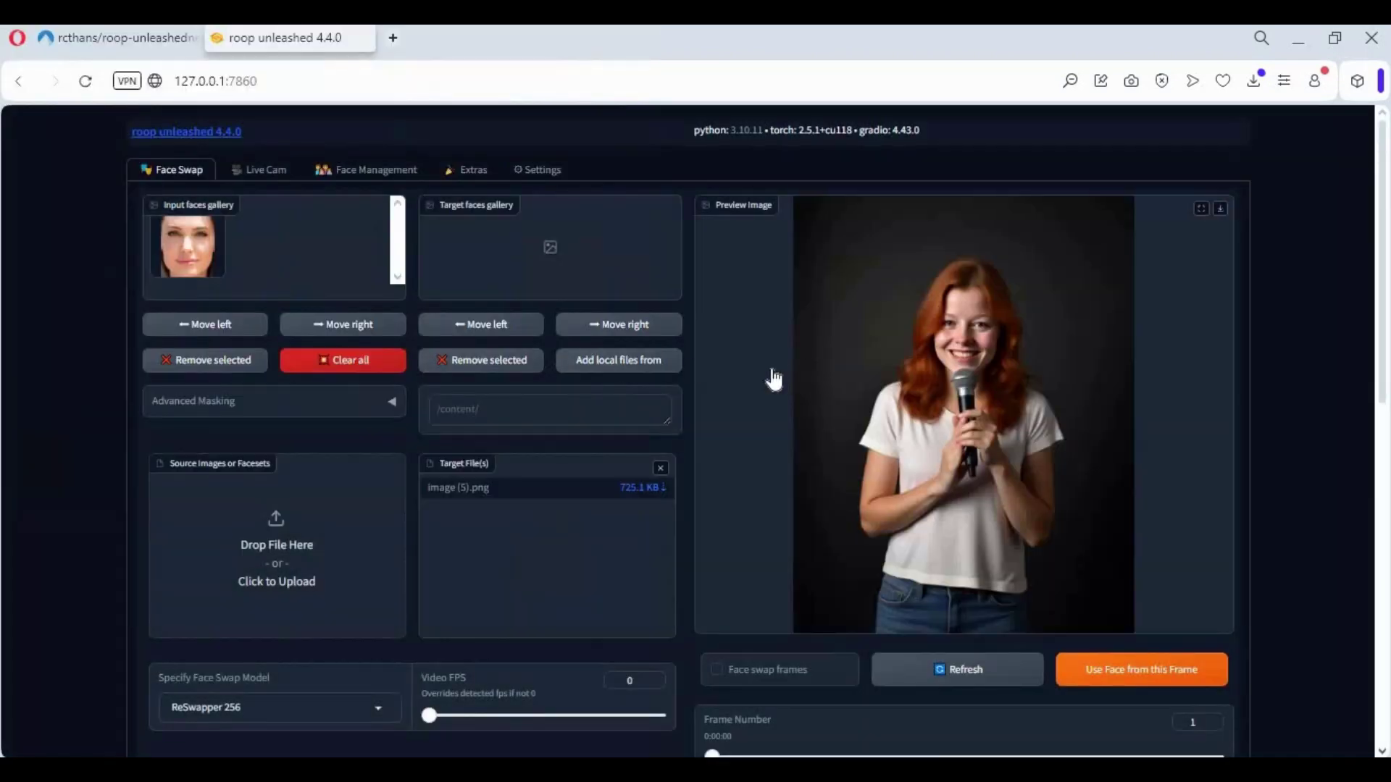
{"action": "scroll", "coordinate": [773, 388], "scroll_direction": "down", "scroll_amount": 1}
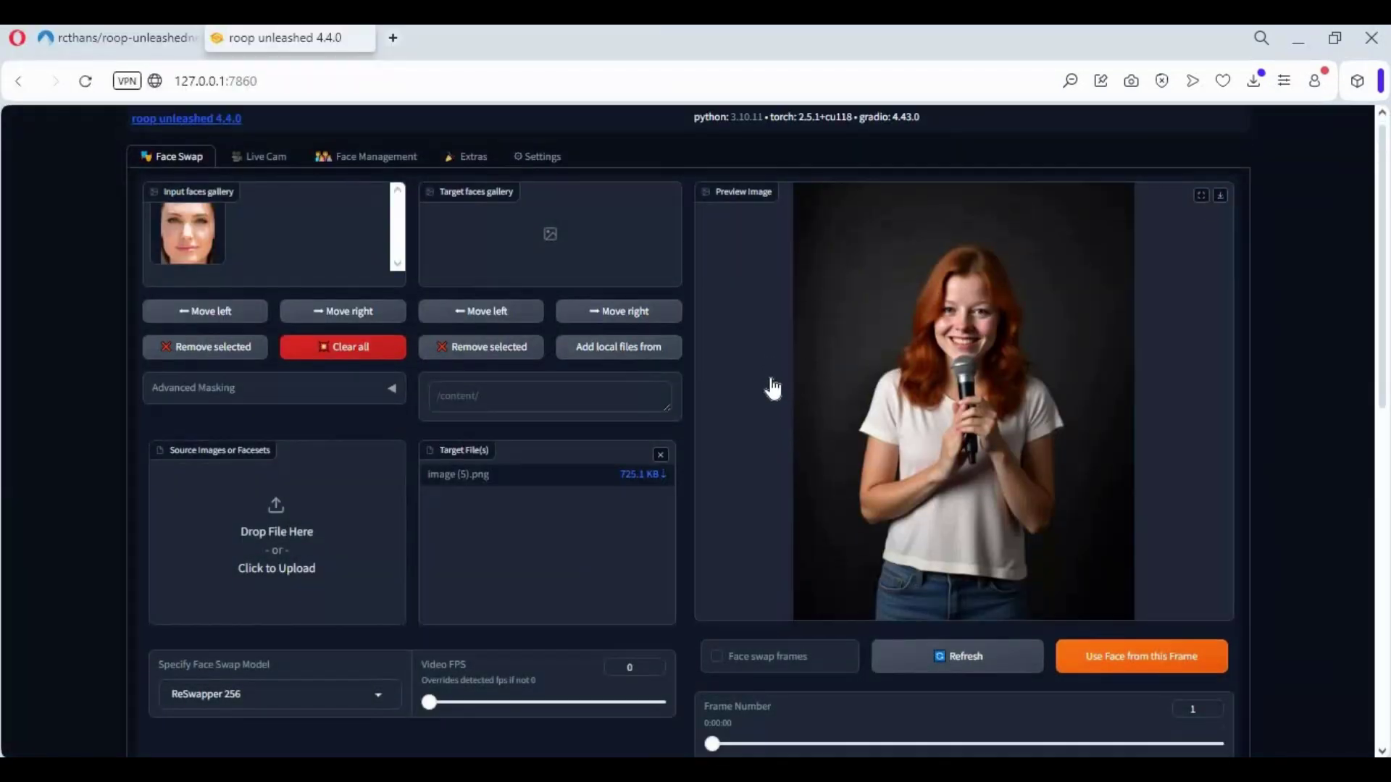
{"action": "scroll", "coordinate": [773, 388], "scroll_direction": "down", "scroll_amount": 5}
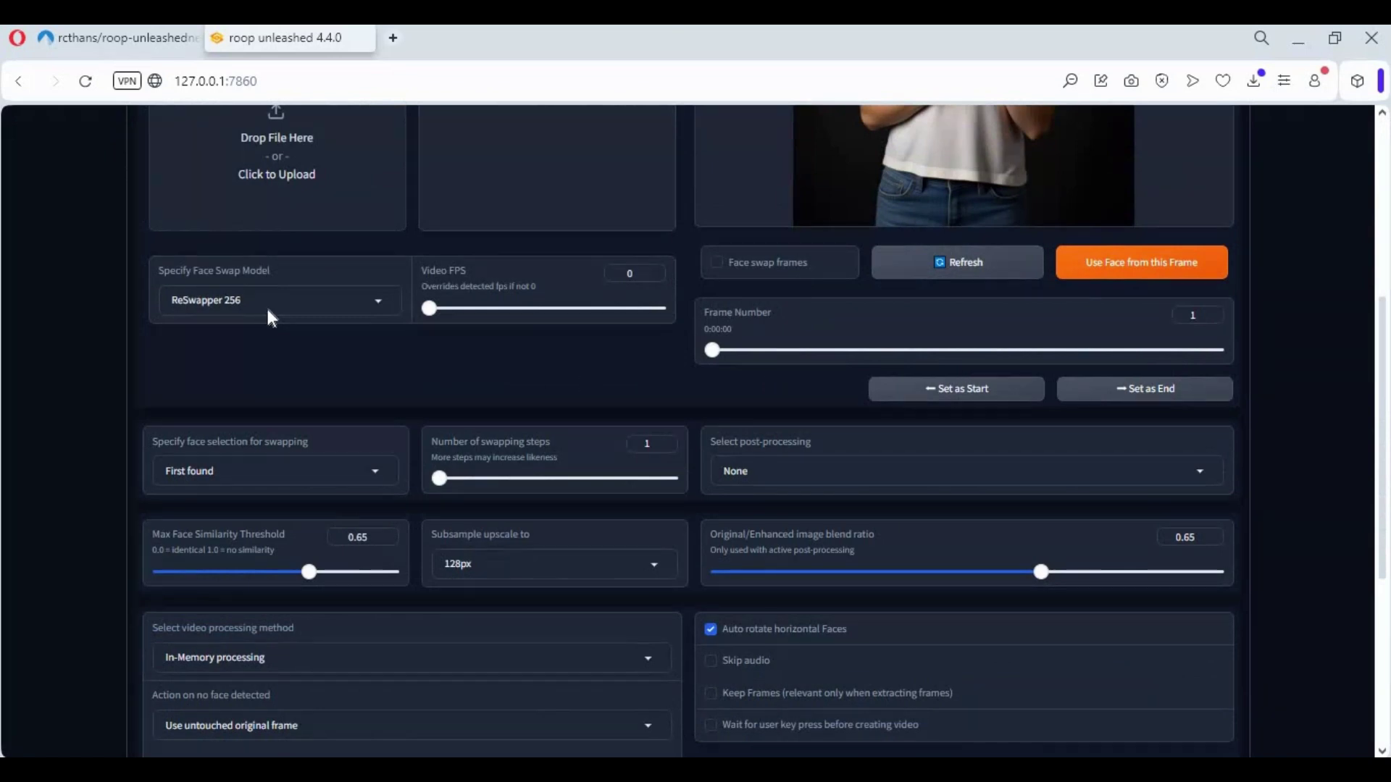
Step: Choose InSwapper 128 as the face swap model, Codeformer for post-processing, and 512px subsample upscale
{"action": "left_click", "coordinate": [296, 300]}
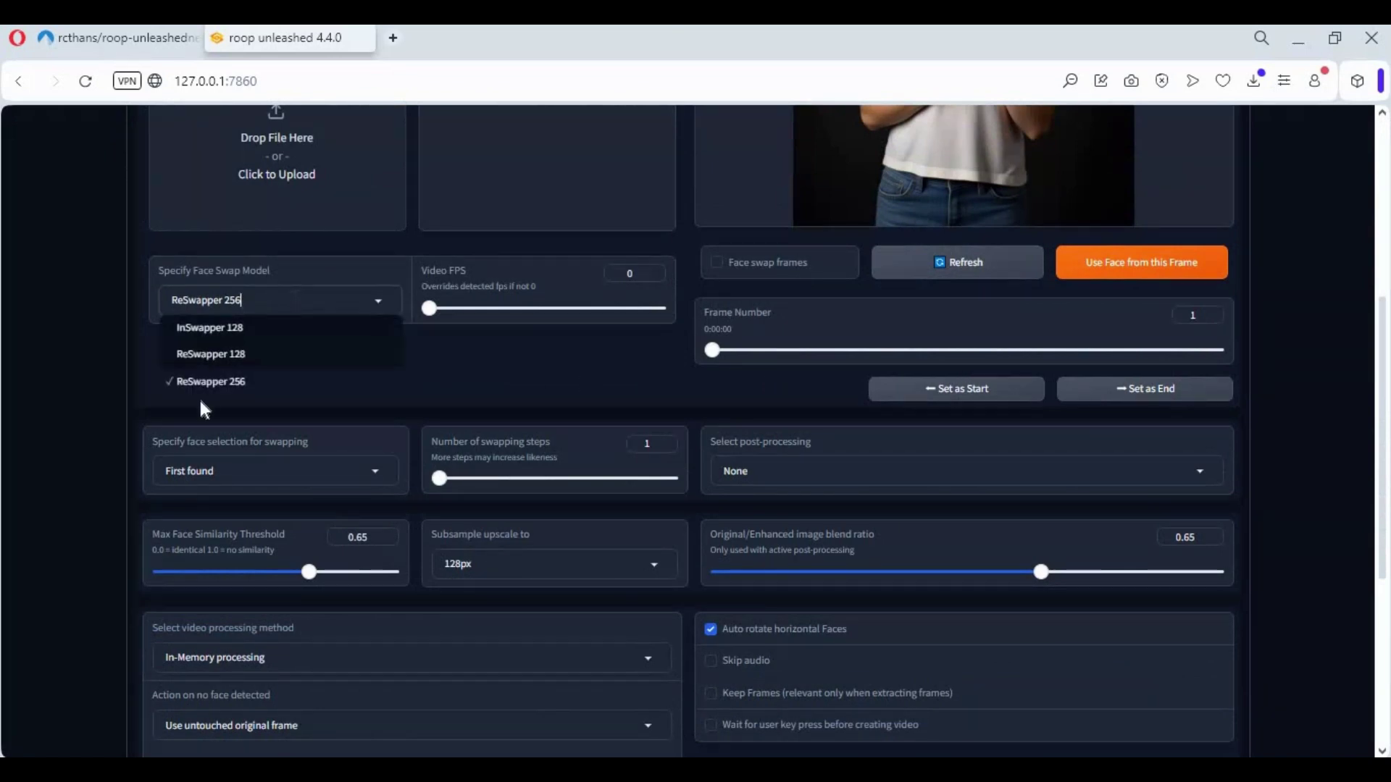
{"action": "left_click", "coordinate": [219, 325]}
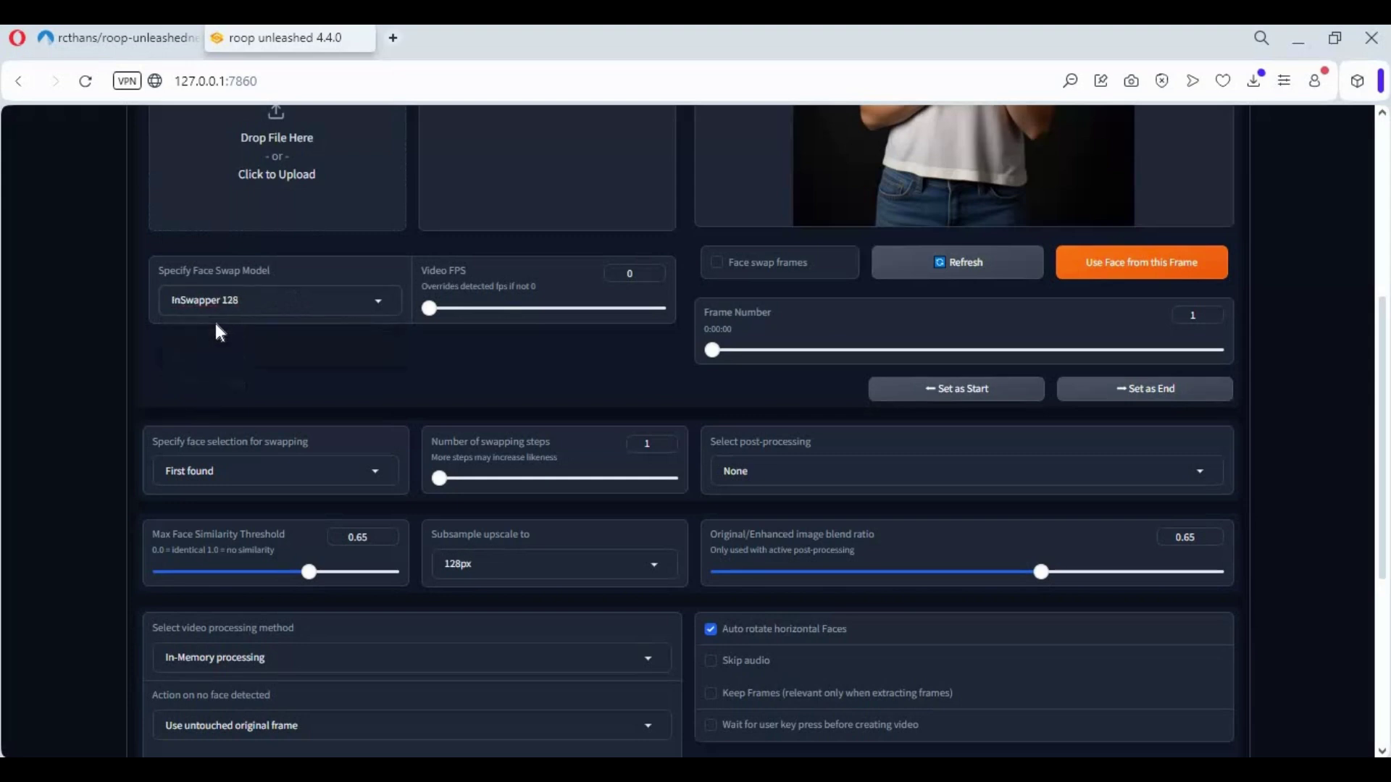
{"action": "left_click", "coordinate": [803, 471]}
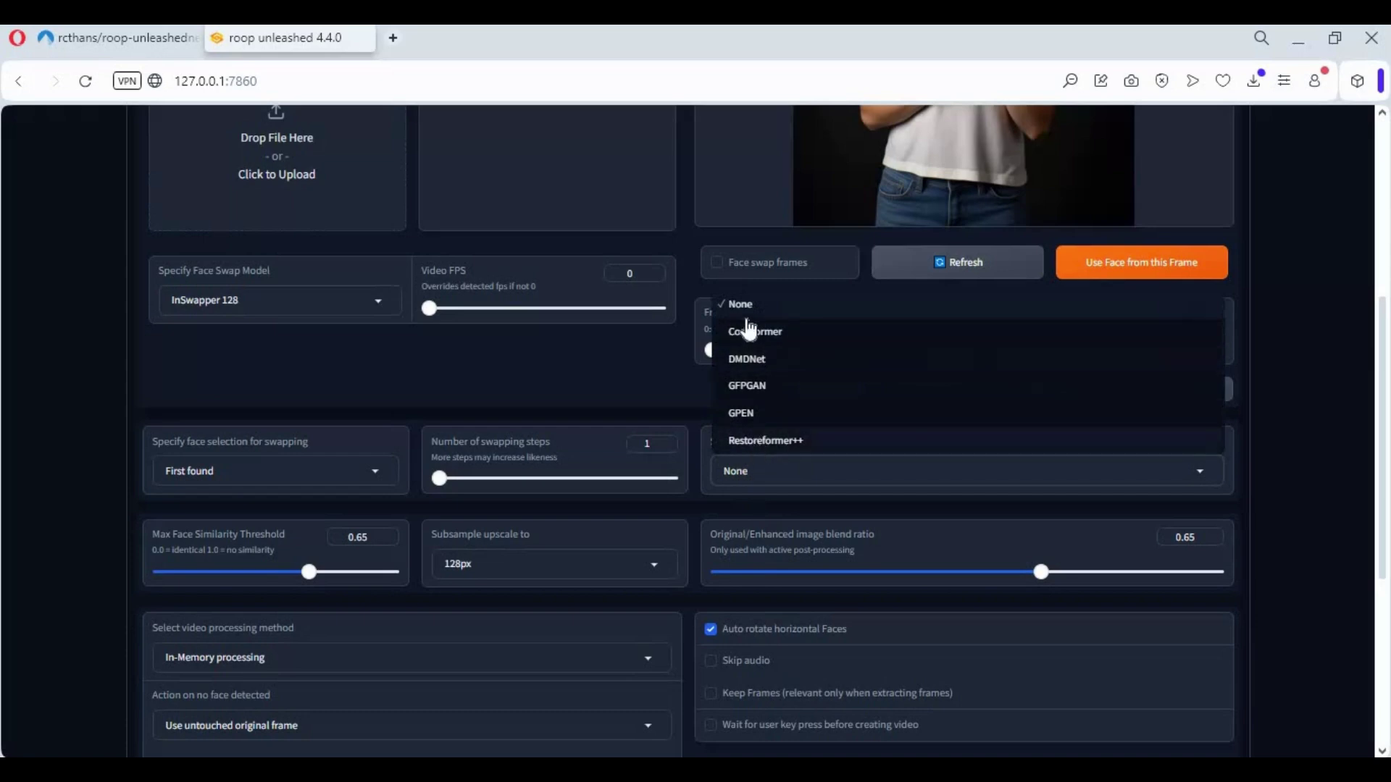
{"action": "left_click", "coordinate": [750, 331]}
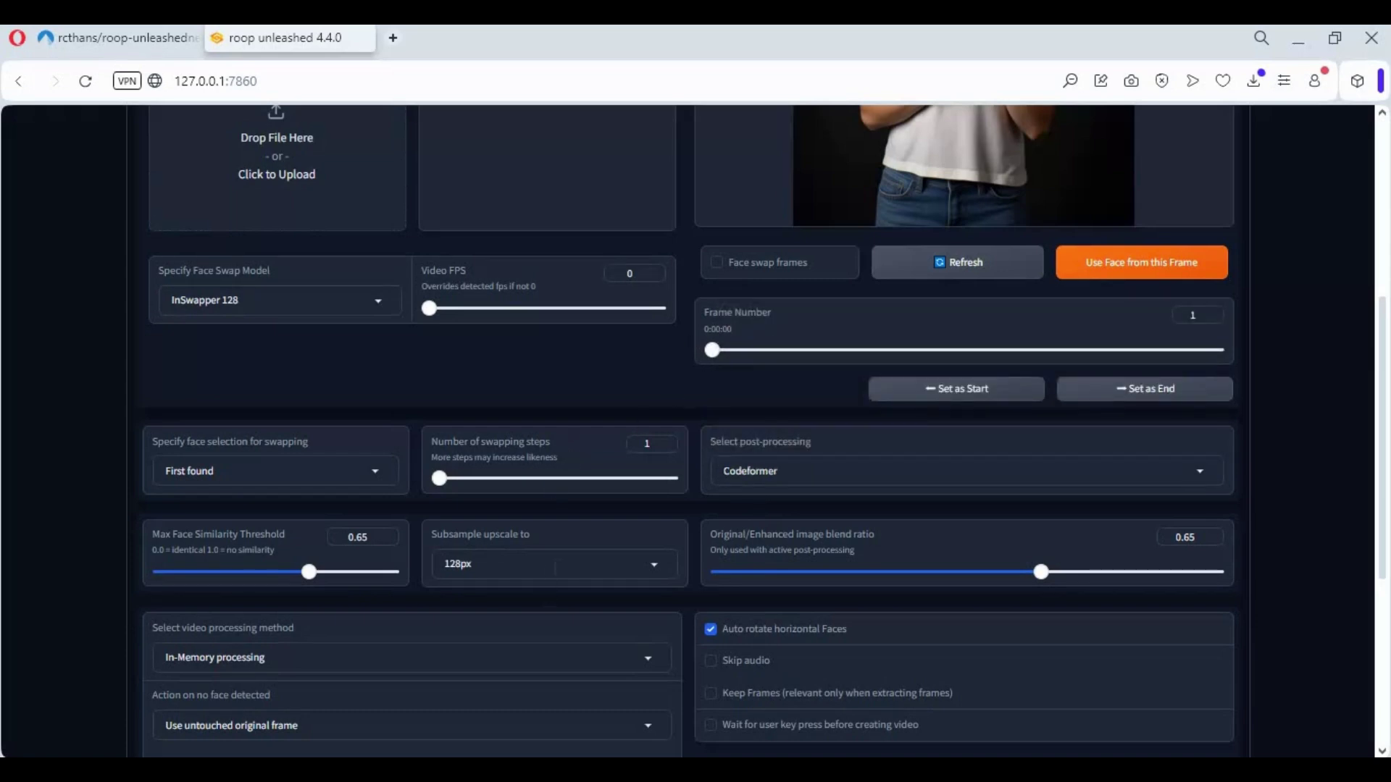
{"action": "left_click", "coordinate": [507, 559]}
{"action": "left_click", "coordinate": [483, 534]}
{"action": "scroll", "coordinate": [703, 546], "scroll_direction": "down", "scroll_amount": 5}
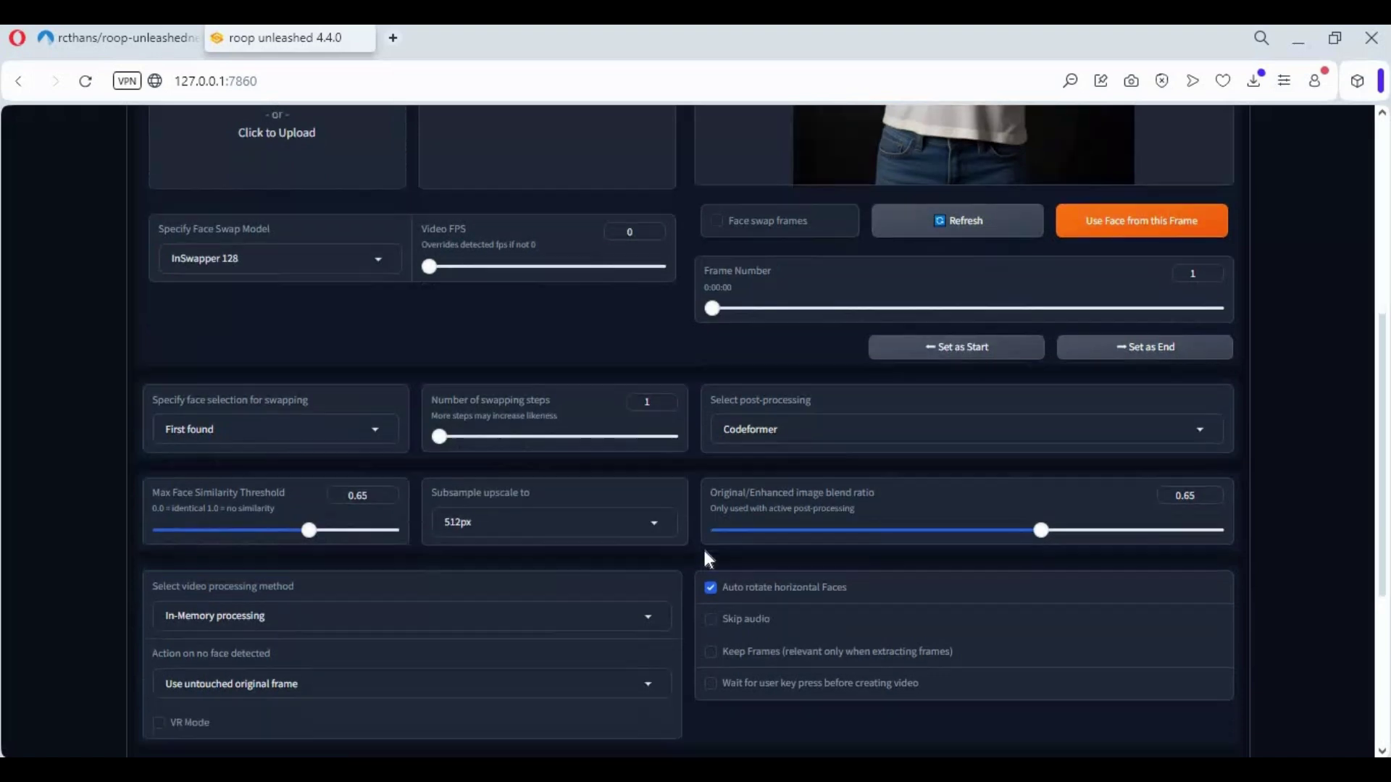